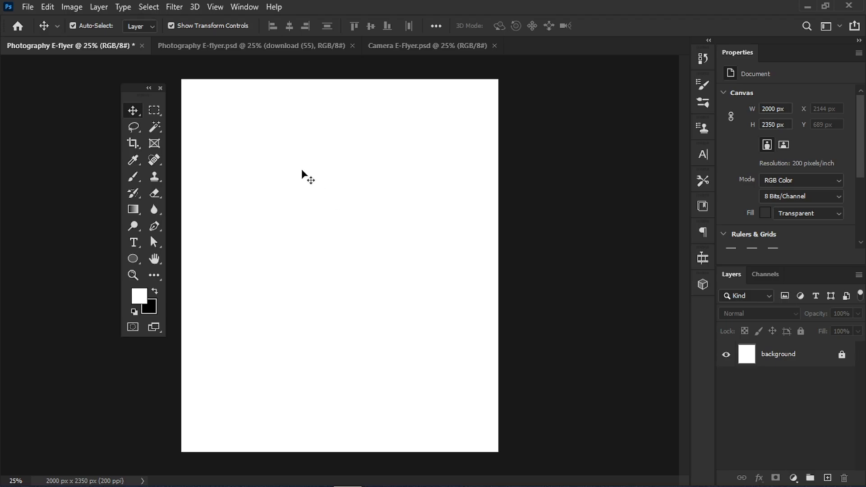
Copy the camera photo from Photography E-flyer.psd into the blank Photography E-flyer document and align it with the canvas's upper-left corner.
click(254, 54)
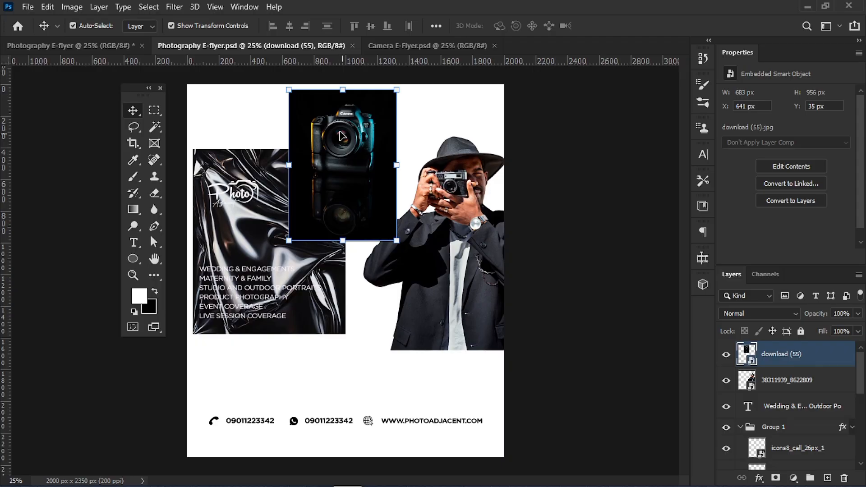
drag(337, 149, 392, 224)
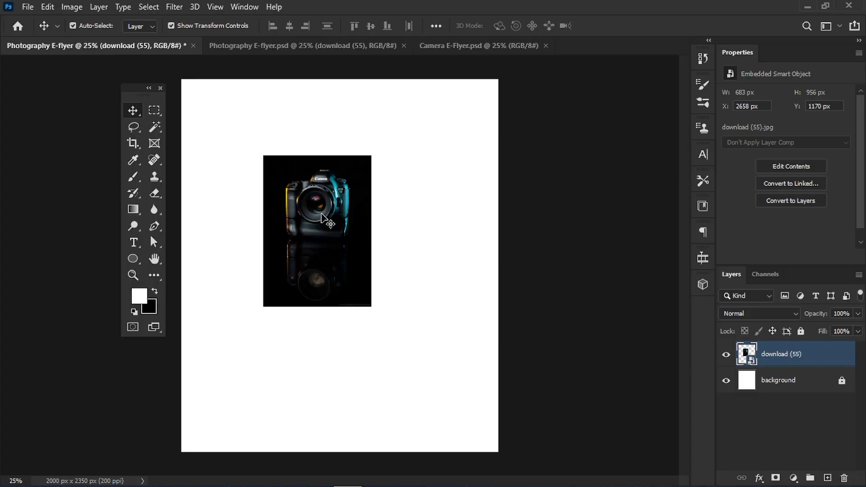
drag(322, 218, 239, 142)
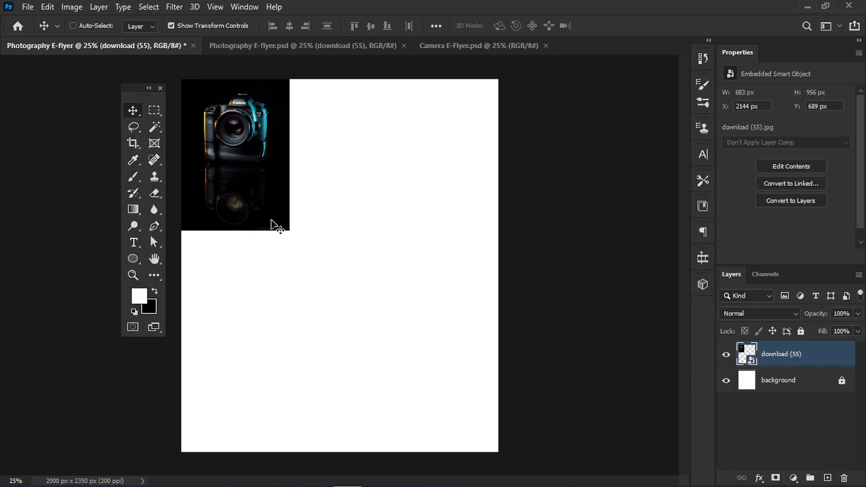
Scale the camera photo proportionally to about 200% and centre it horizontally so the lens fills the upper half of the canvas.
key(ctrl+t)
drag(288, 229, 496, 474)
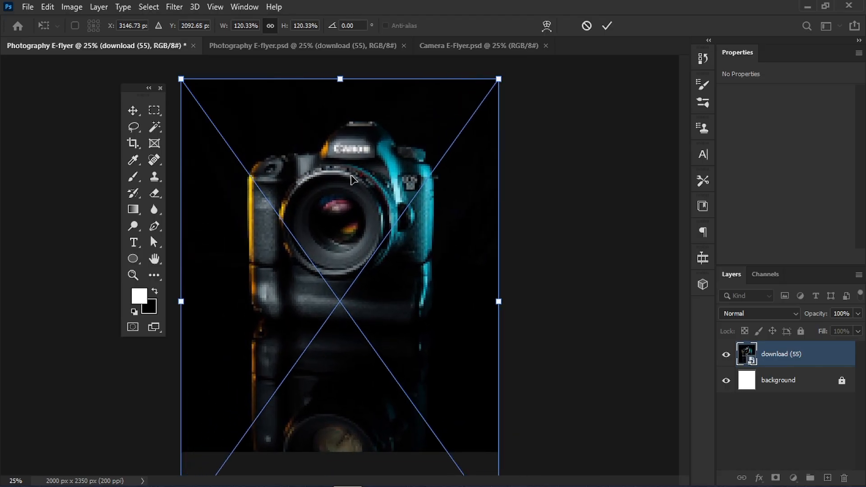
drag(322, 193, 320, 255)
drag(339, 141, 340, 34)
drag(313, 240, 306, 196)
drag(530, 265, 601, 265)
drag(398, 212, 370, 232)
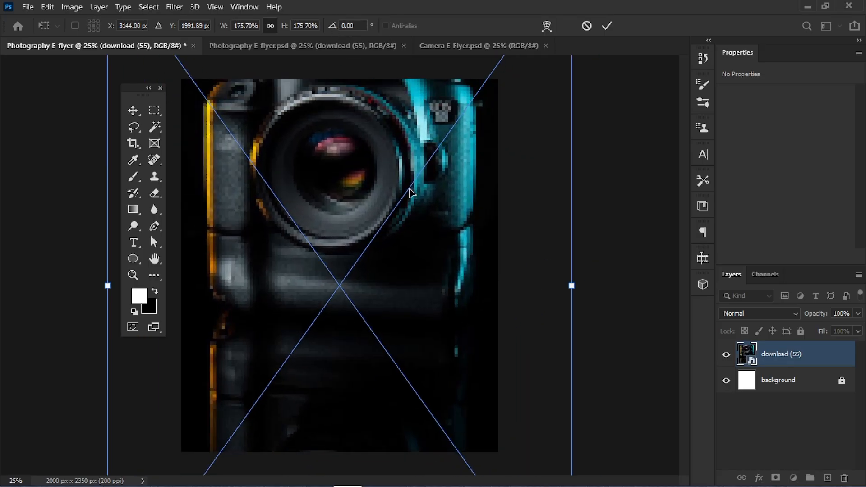
drag(572, 286, 596, 286)
drag(108, 286, 98, 286)
drag(357, 208, 351, 213)
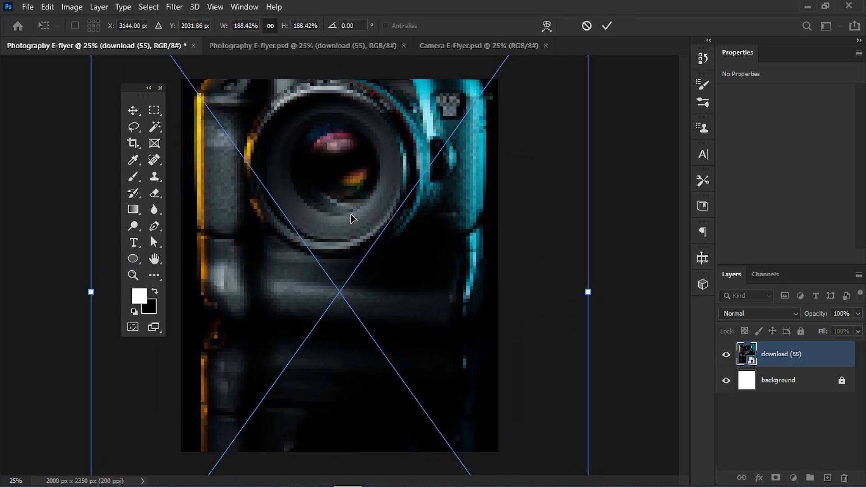
drag(90, 292, 71, 292)
drag(587, 292, 601, 292)
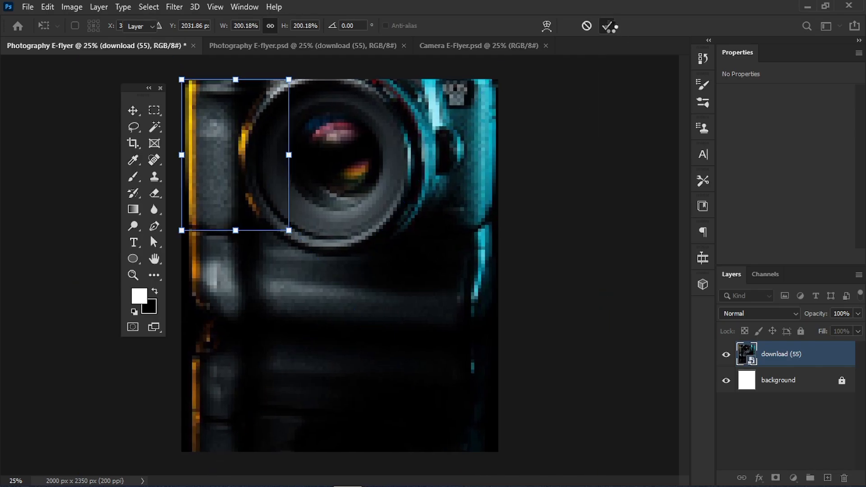
click(609, 26)
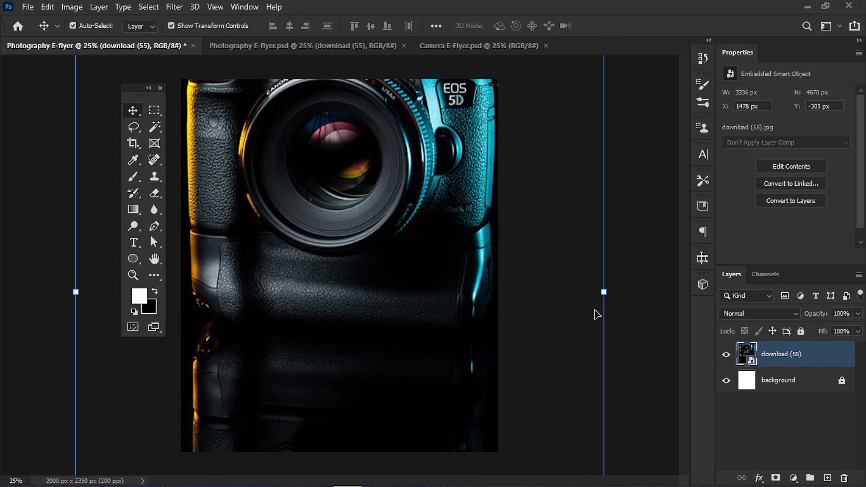
Rasterize the camera photo layer and rename it bg-overlay.
right_click(776, 369)
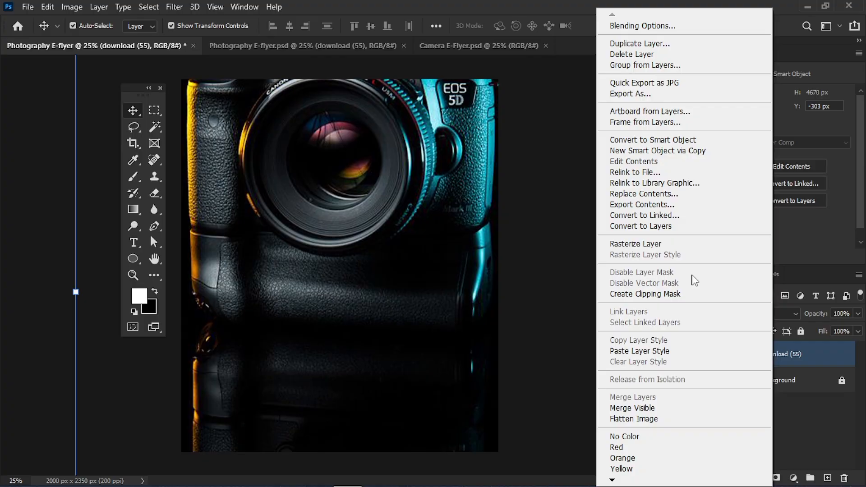
click(661, 242)
double_click(774, 354)
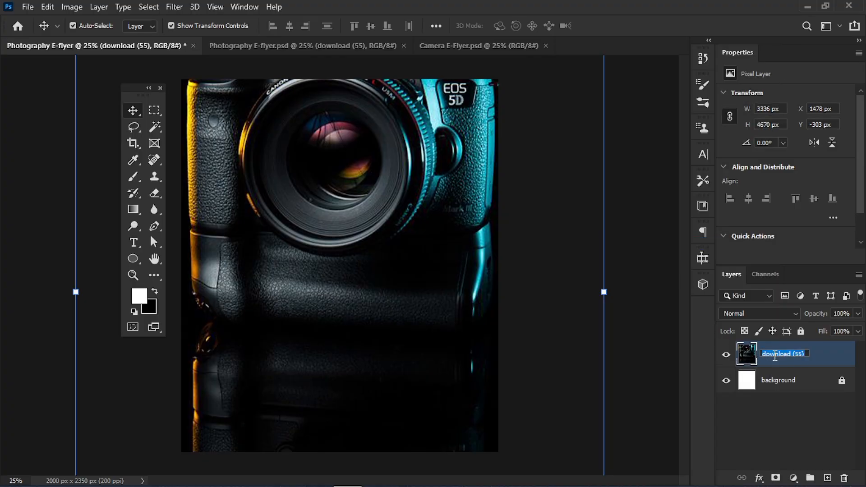
text(d)
text(g-overlay)
key(Return)
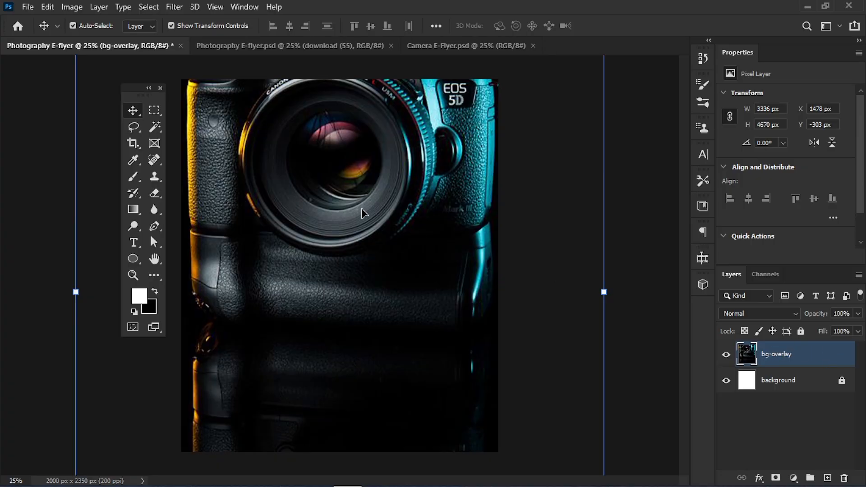
Apply a Gaussian Blur with a radius of 13.9 pixels to the bg-overlay layer.
click(174, 7)
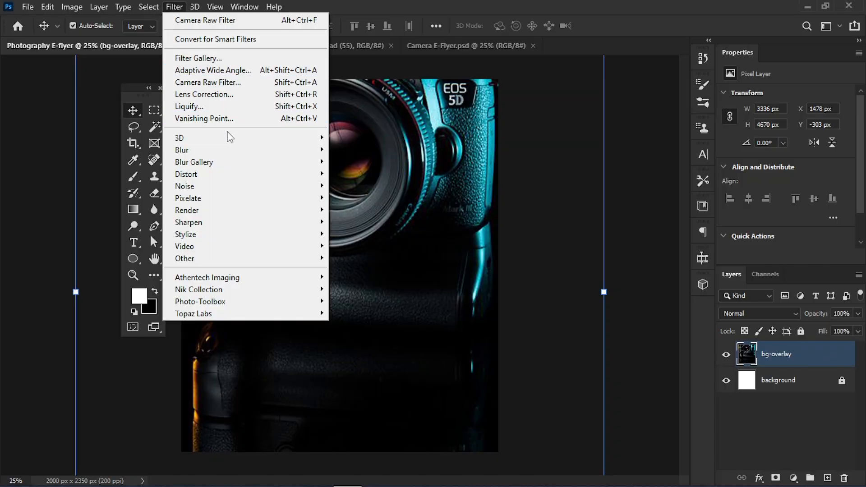
mouse_move(222, 155)
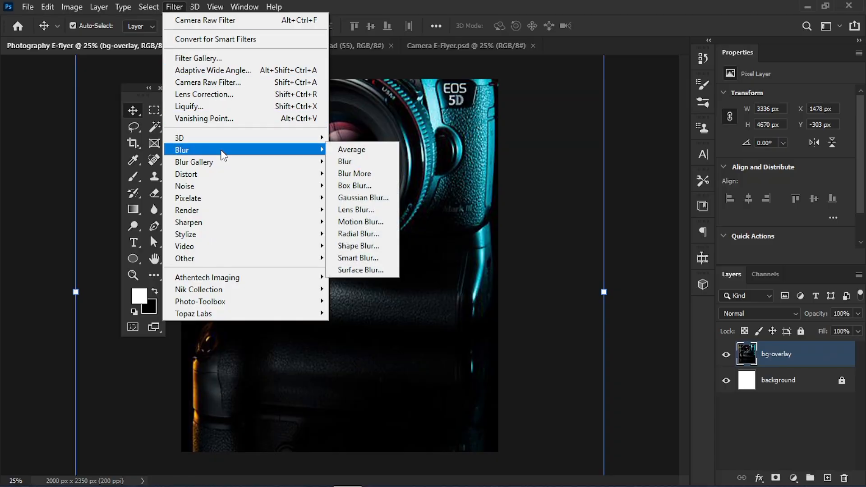
click(380, 199)
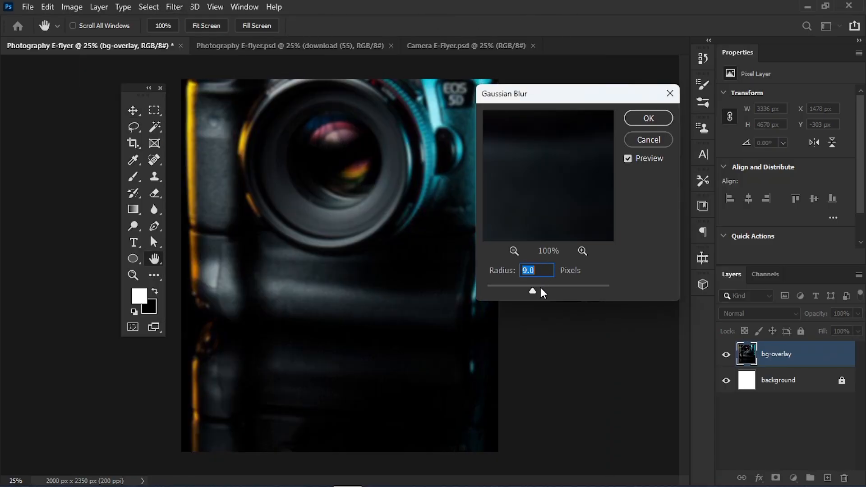
drag(532, 293, 532, 292)
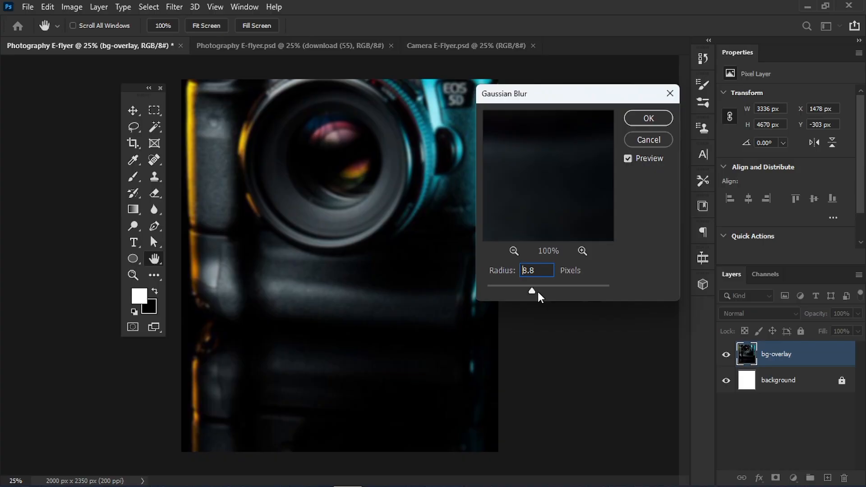
click(539, 293)
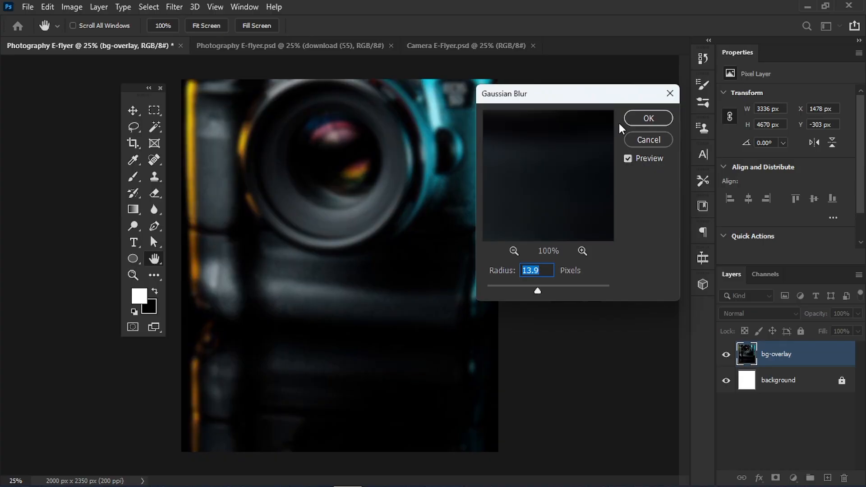
click(655, 120)
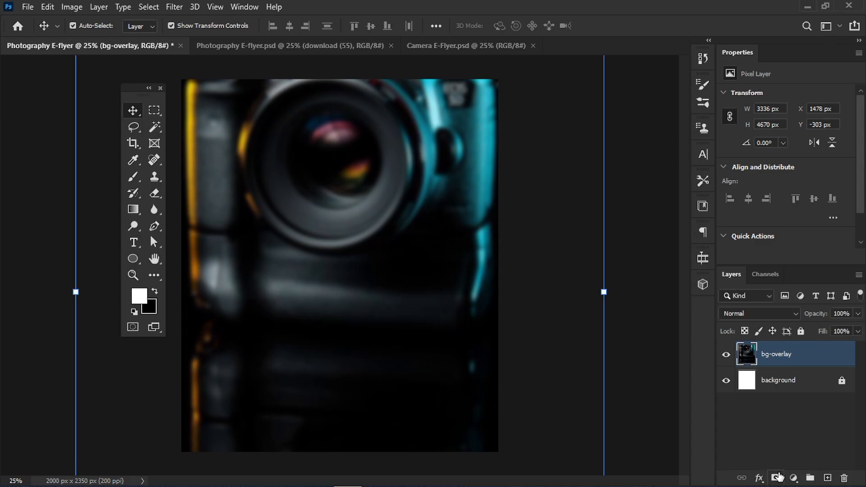
Add a layer mask to bg-overlay and fade out the photo's lower part with a long vertical black-to-white linear gradient.
click(776, 477)
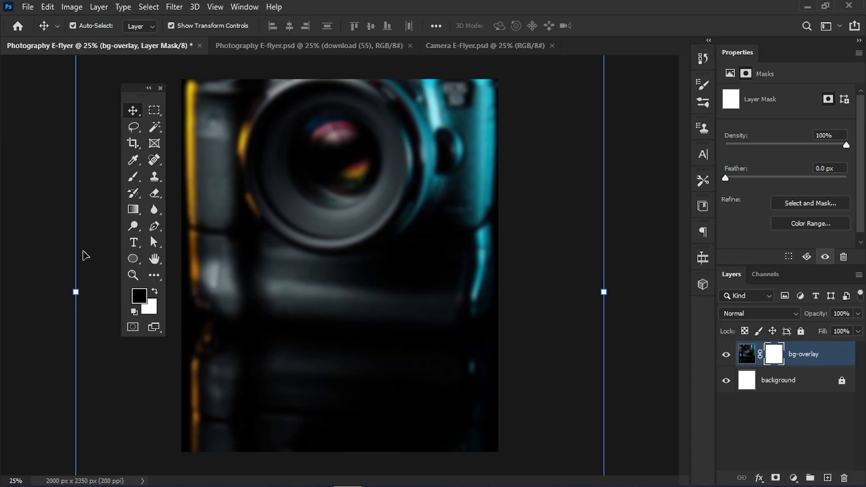
drag(143, 94, 120, 101)
click(109, 216)
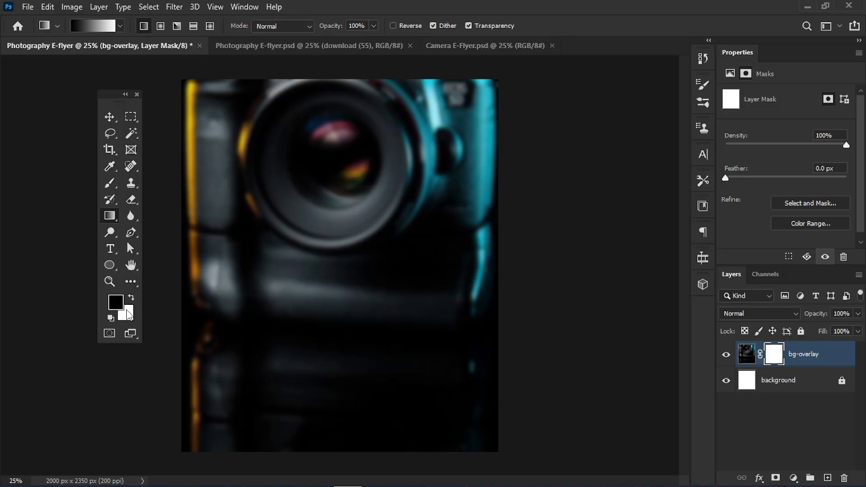
drag(342, 363, 344, 251)
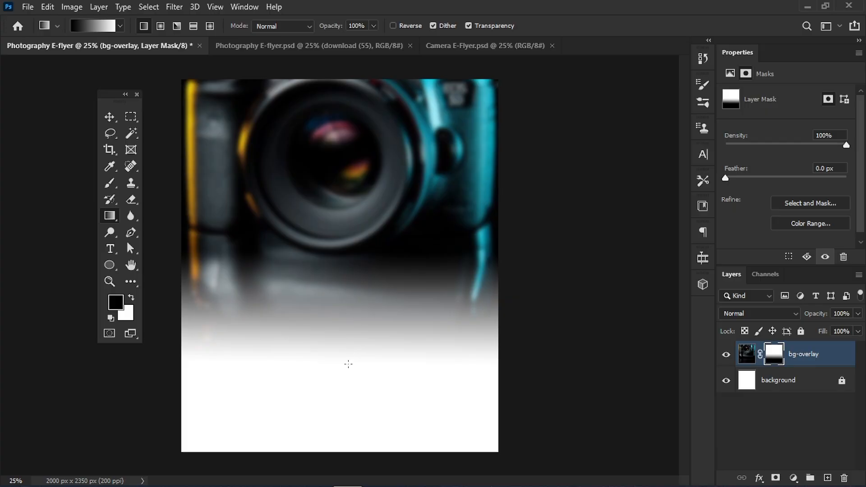
drag(348, 364, 338, 161)
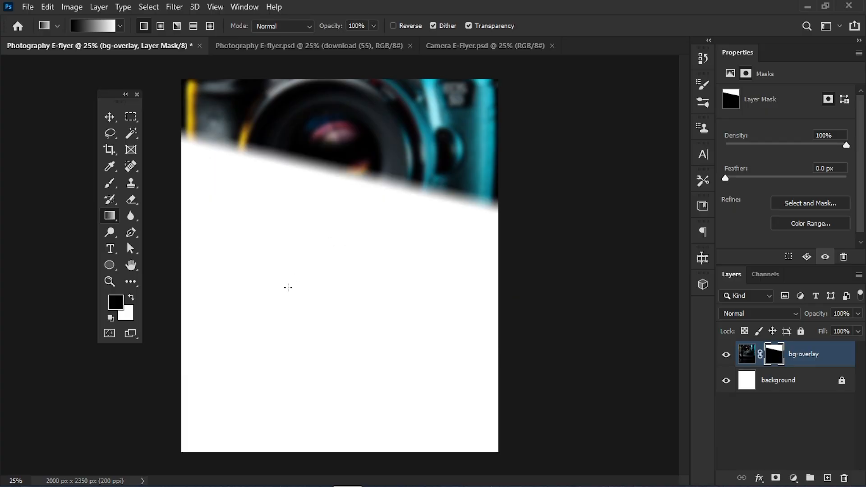
key(ctrl+z)
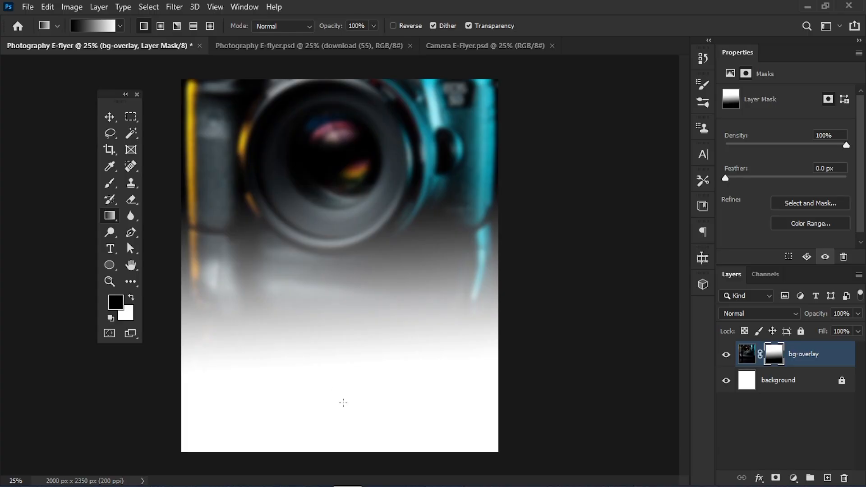
drag(343, 402, 344, 168)
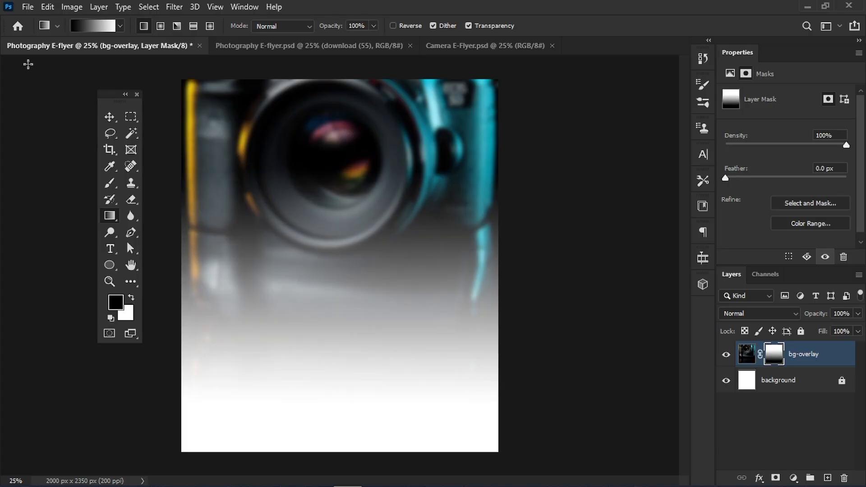
click(110, 118)
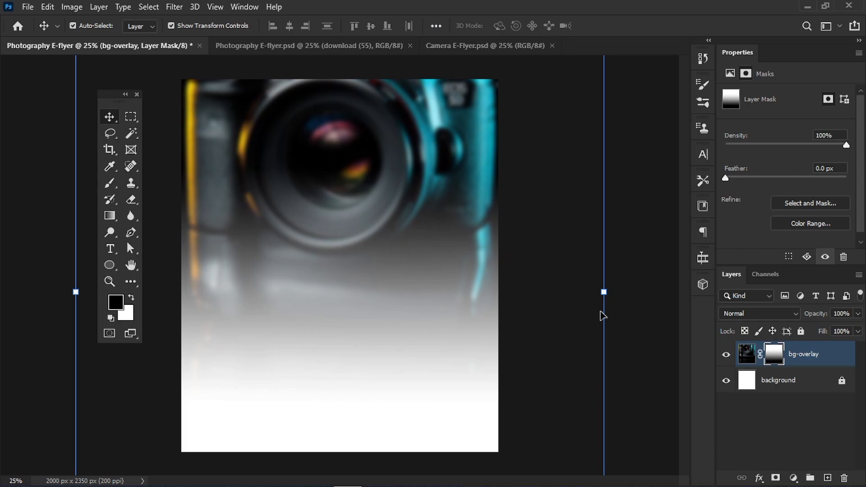
Unlock the white background layer and delete it.
click(842, 382)
click(830, 385)
key(Delete)
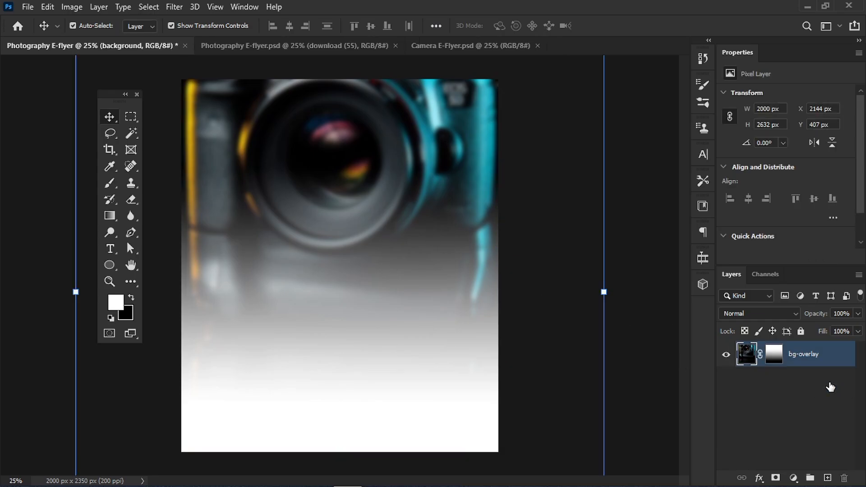
Add a Solid Color fill layer in black (000000).
click(793, 479)
click(776, 258)
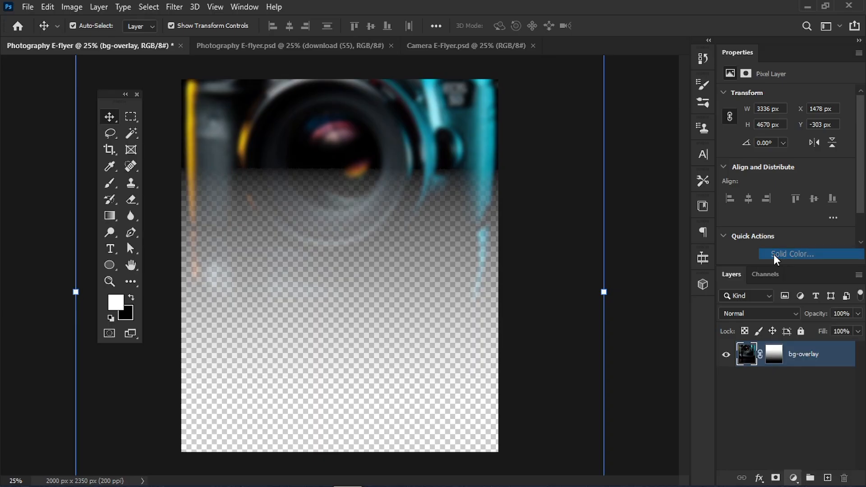
click(613, 319)
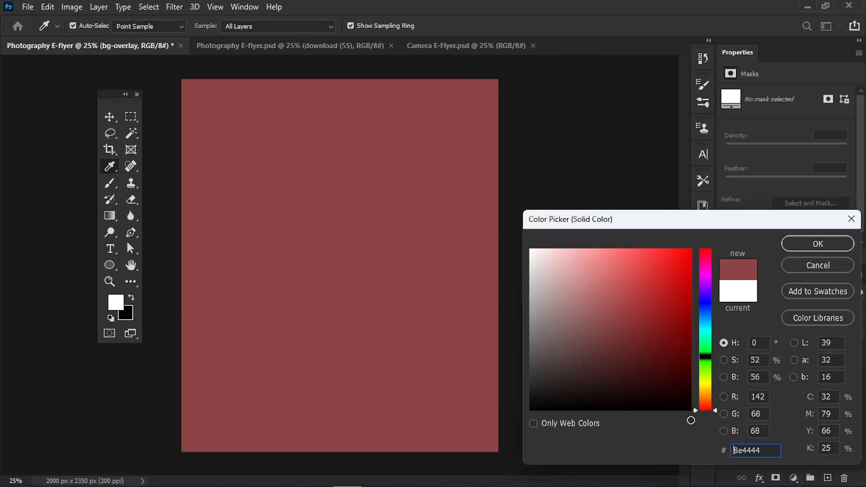
drag(690, 420, 693, 421)
click(803, 247)
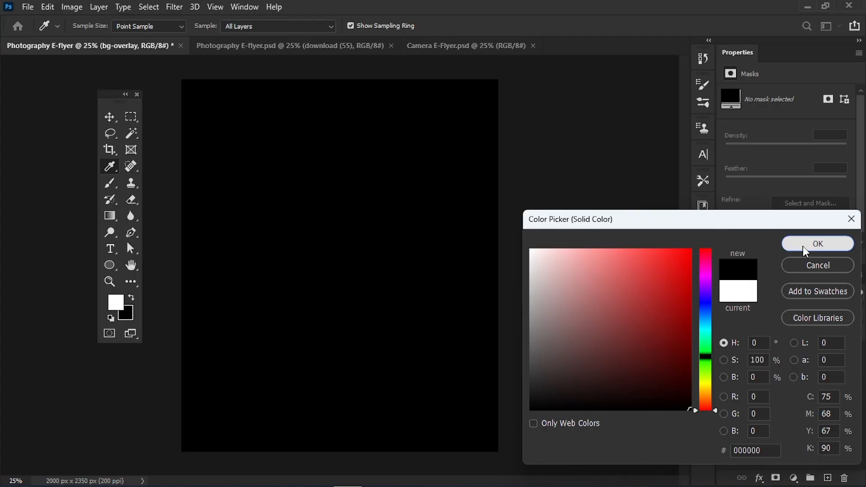
key(v)
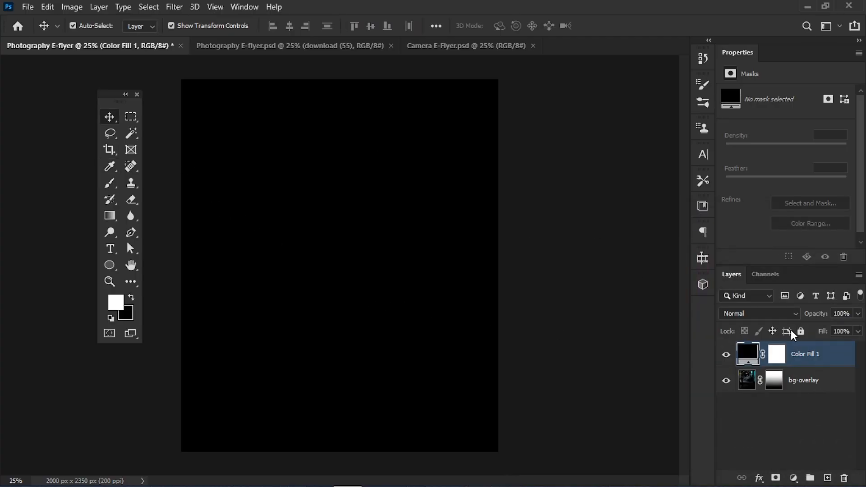
Place the black fill layer below bg-overlay and rename it background.
drag(806, 348, 803, 394)
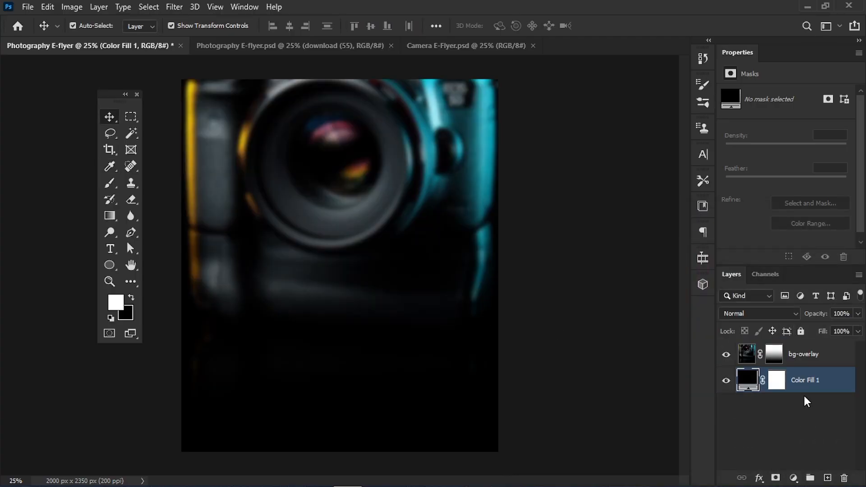
double_click(803, 380)
text(background)
key(Return)
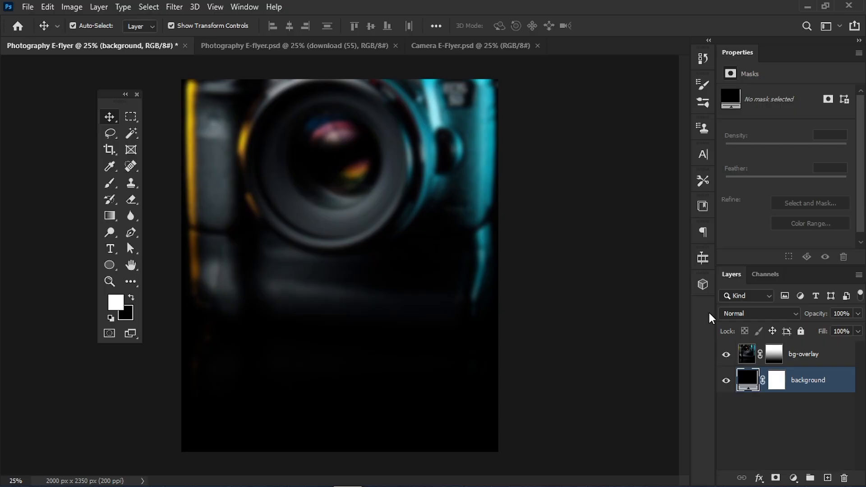
Apply a Levels adjustment to bg-overlay with the midtone input at 1.10 and the white input at about 232.
click(790, 355)
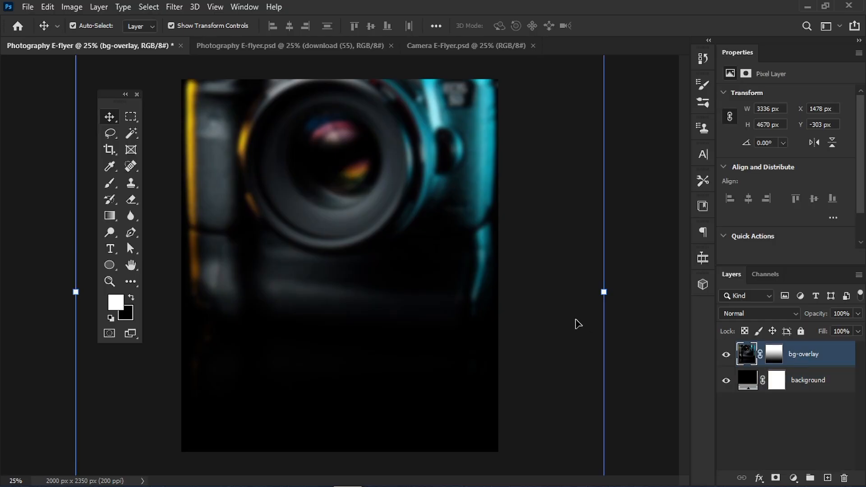
click(72, 7)
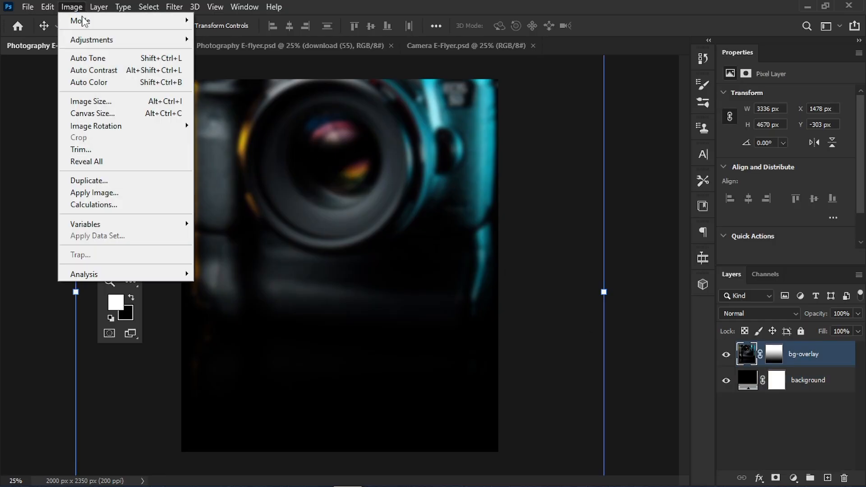
mouse_move(95, 40)
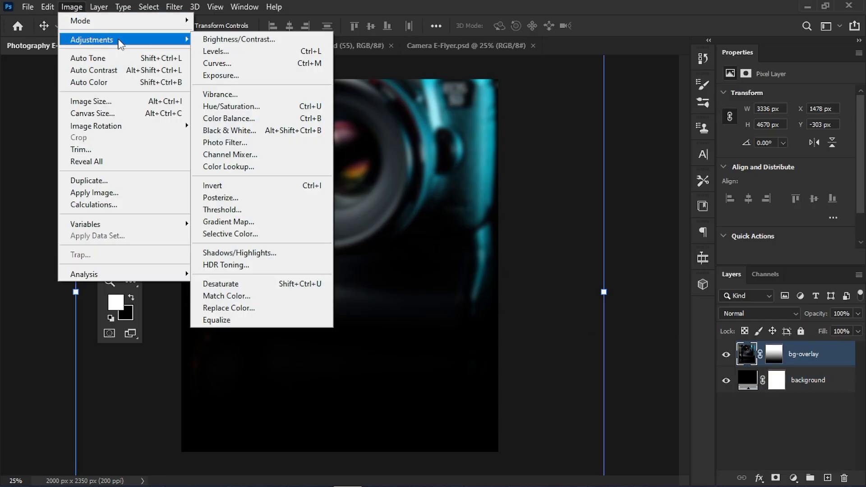
click(231, 53)
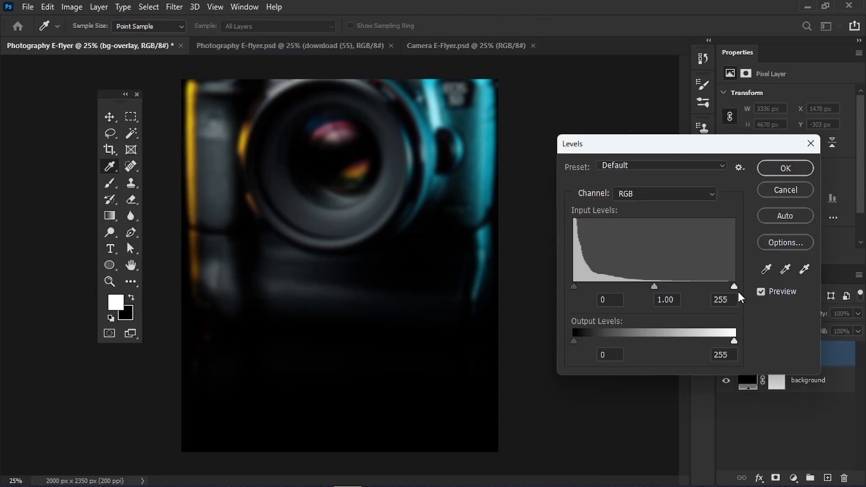
drag(734, 287, 719, 288)
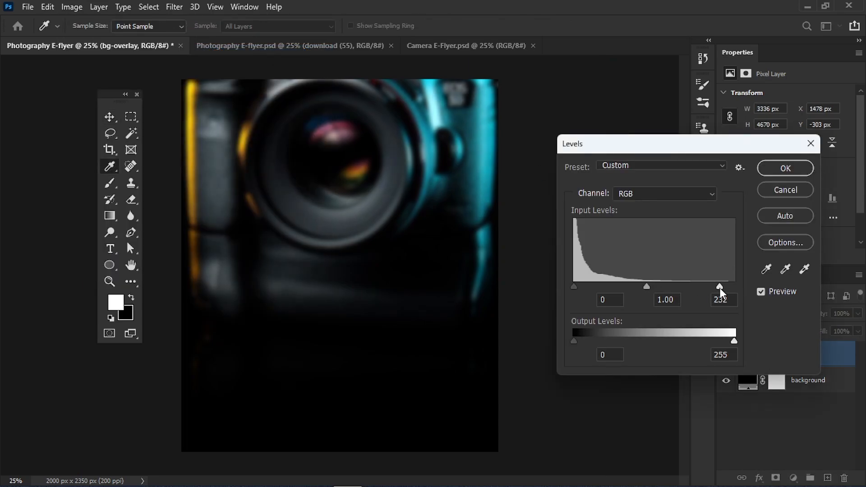
mouse_move(574, 286)
mouse_down()
mouse_move(580, 291)
mouse_move(567, 293)
mouse_up()
drag(646, 286, 642, 287)
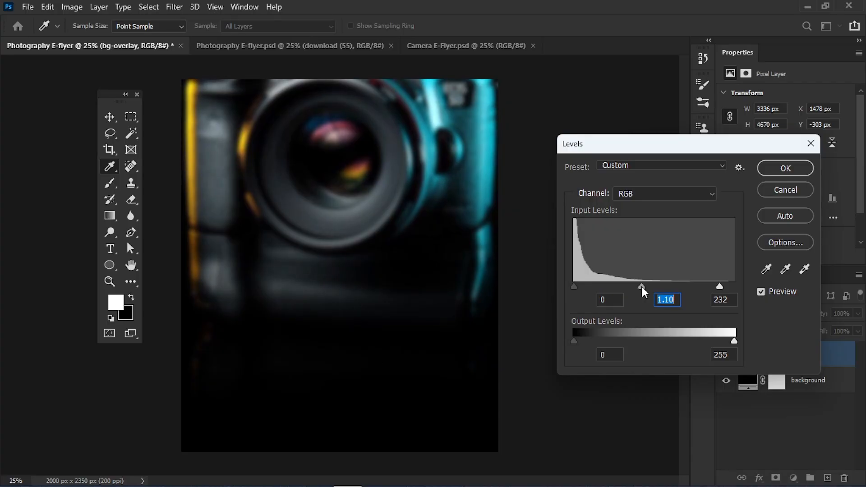
drag(719, 287, 718, 288)
click(780, 175)
key(v)
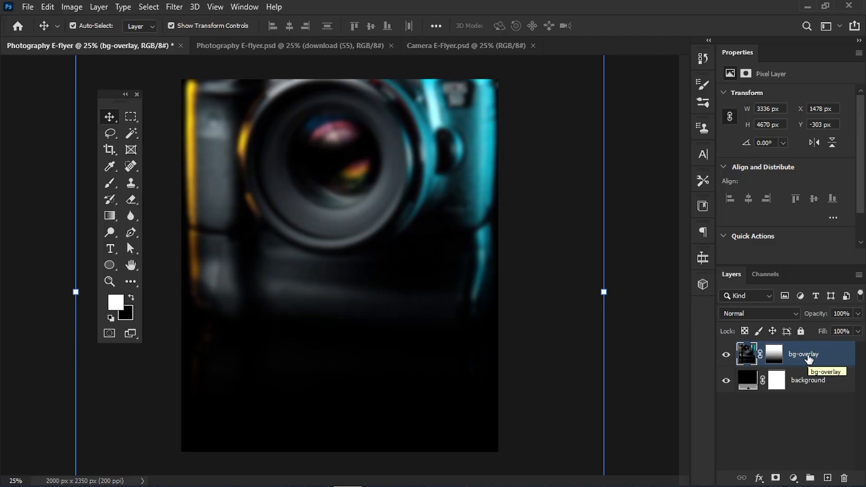
Group the bg-overlay and background layers, name the group background, and lock it.
key(ctrl+slash)
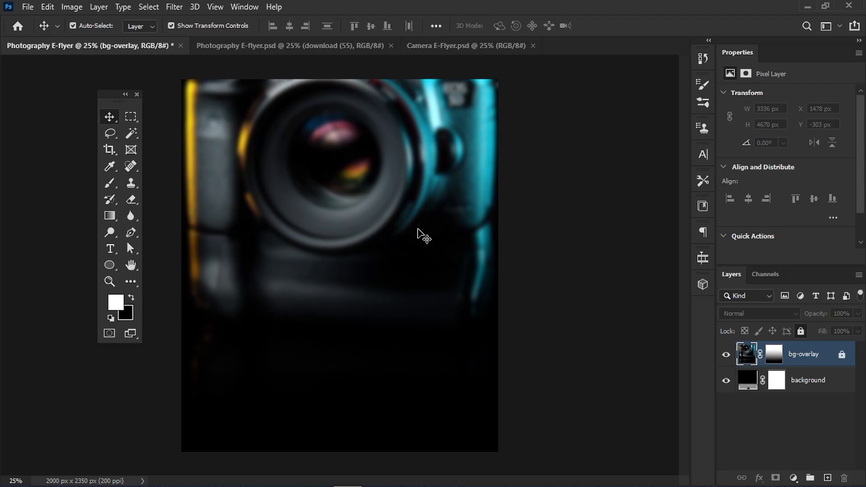
click(842, 356)
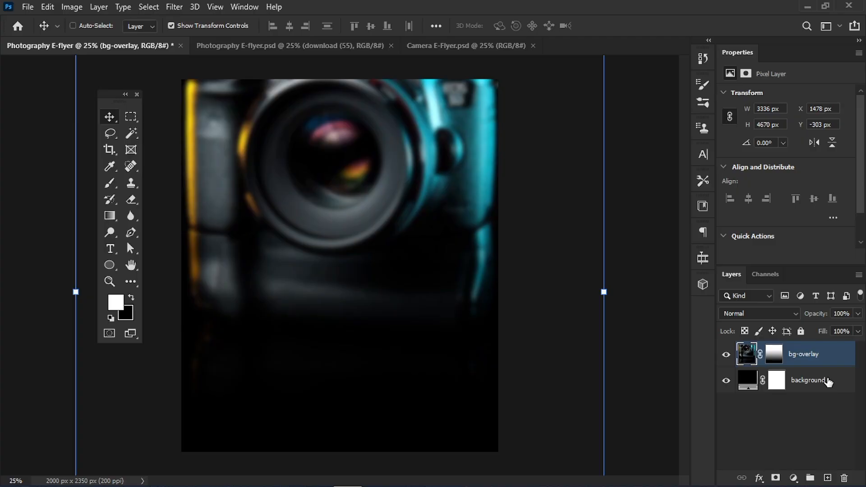
shift+click(828, 382)
key(ctrl+g)
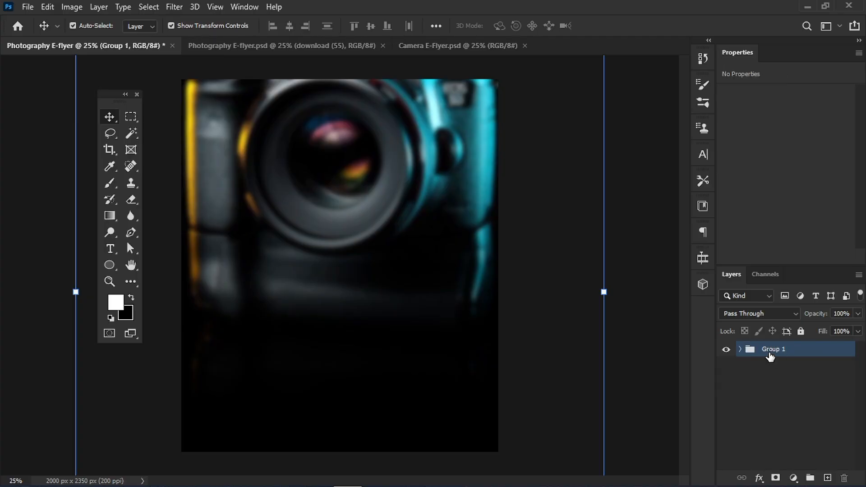
double_click(770, 357)
text(background)
key(Return)
key(ctrl+slash)
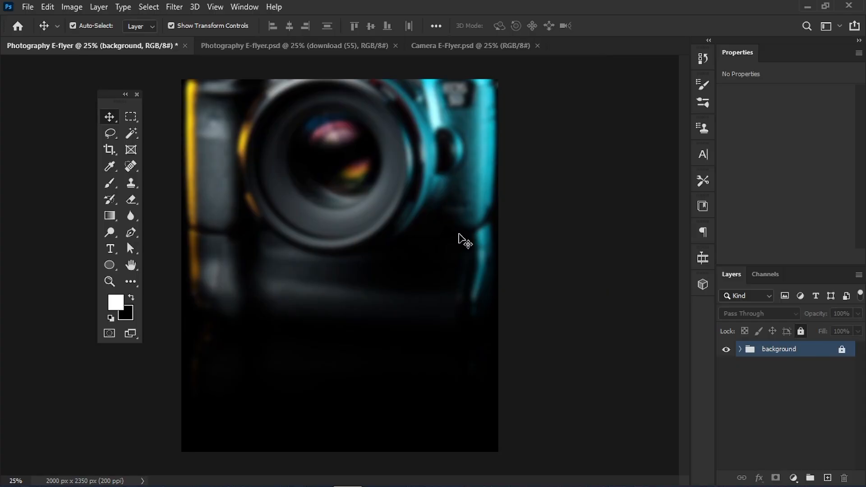
Place a horizontal text layer below the lens and format it as Gotham Black, 34 pt, in white (ffffff).
right_click(110, 250)
click(201, 249)
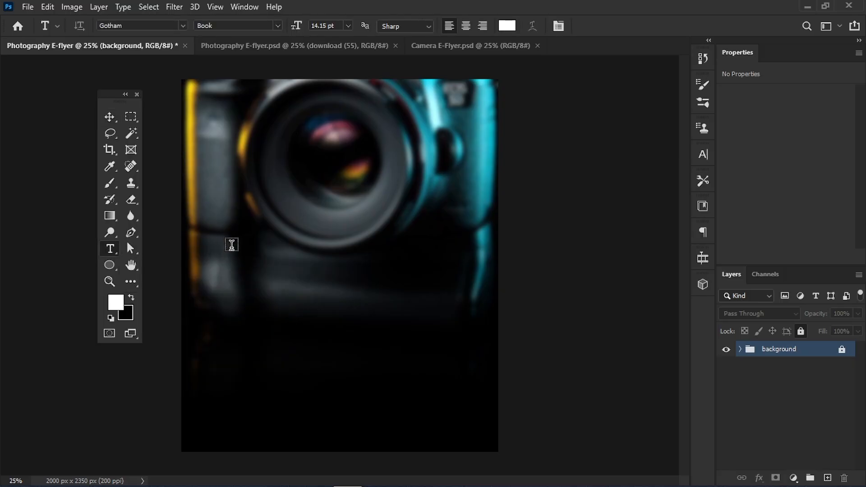
click(261, 244)
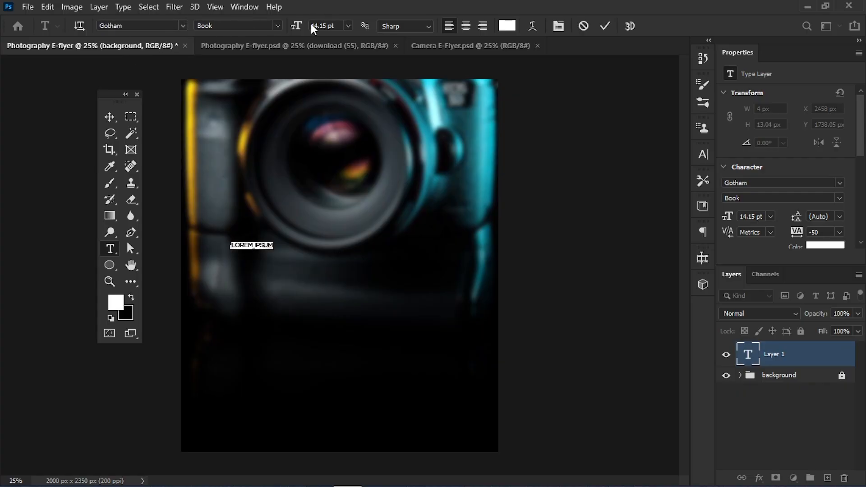
drag(327, 26, 286, 31)
text(34)
key(Return)
click(278, 25)
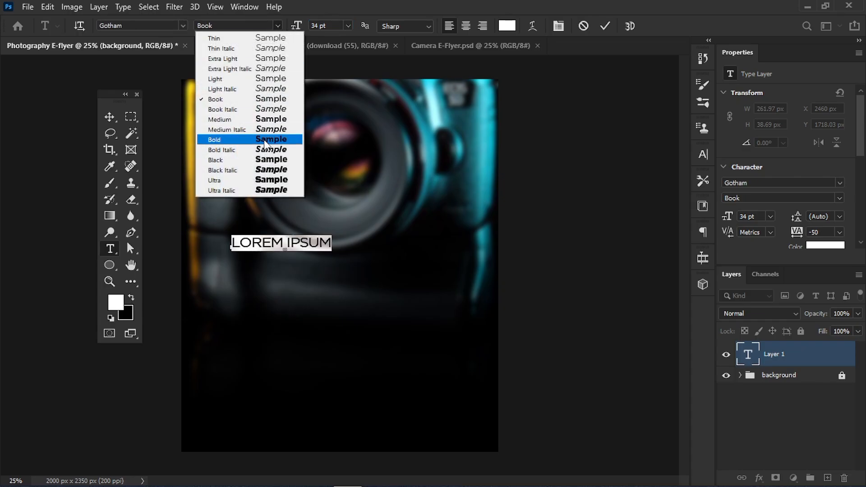
click(263, 163)
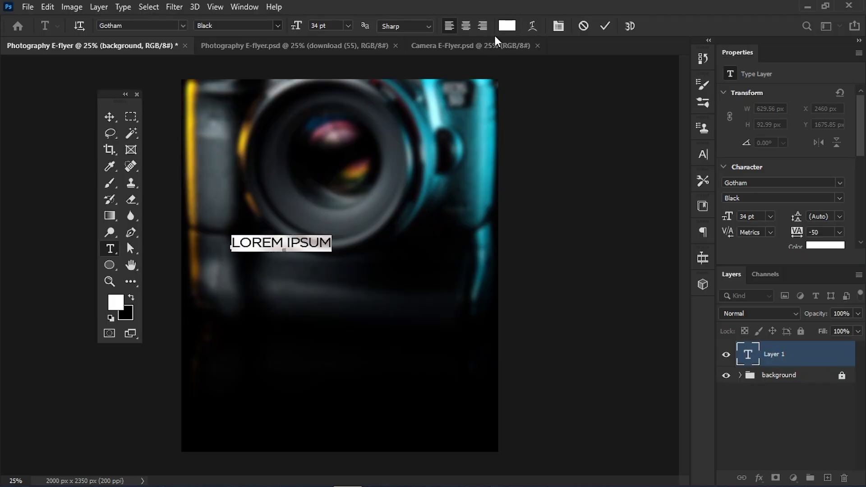
click(507, 26)
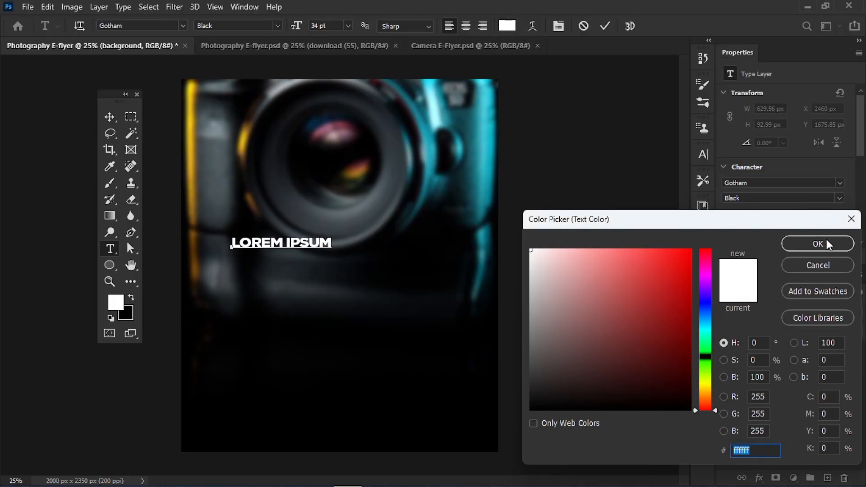
click(826, 240)
Replace the placeholder text with BOOK, SESSION and TODAY! on three separate lines.
triple_click(265, 244)
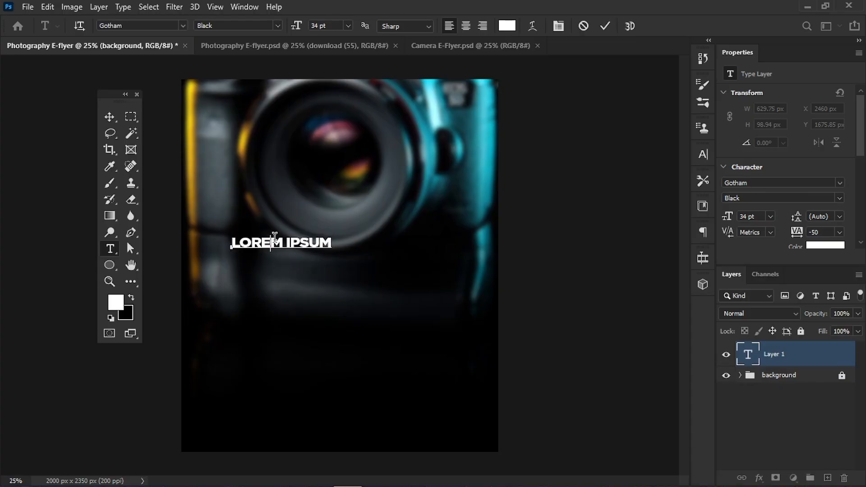
triple_click(274, 238)
click(274, 239)
text(BOOK)
key(Return)
text(SESSION)
key(Return)
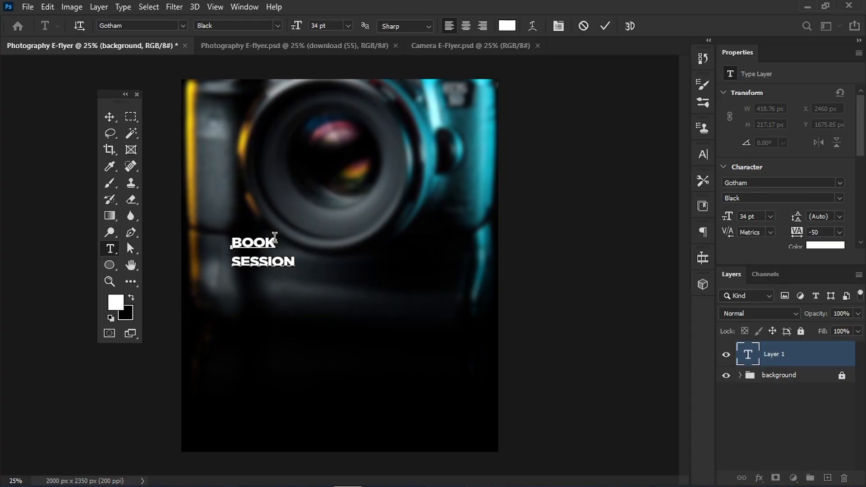
text(TODAY!)
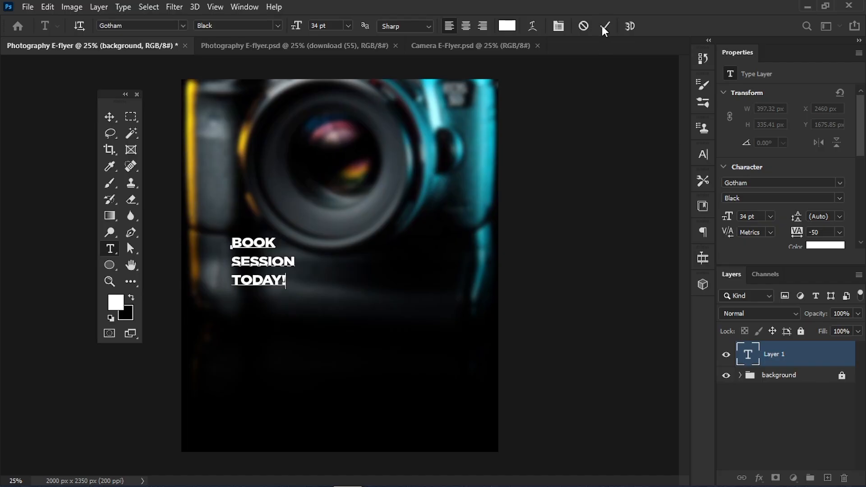
click(604, 26)
Scale the three-line headline up proportionally to about 204%, or 69.45 pt.
click(112, 118)
drag(294, 288, 379, 320)
click(627, 26)
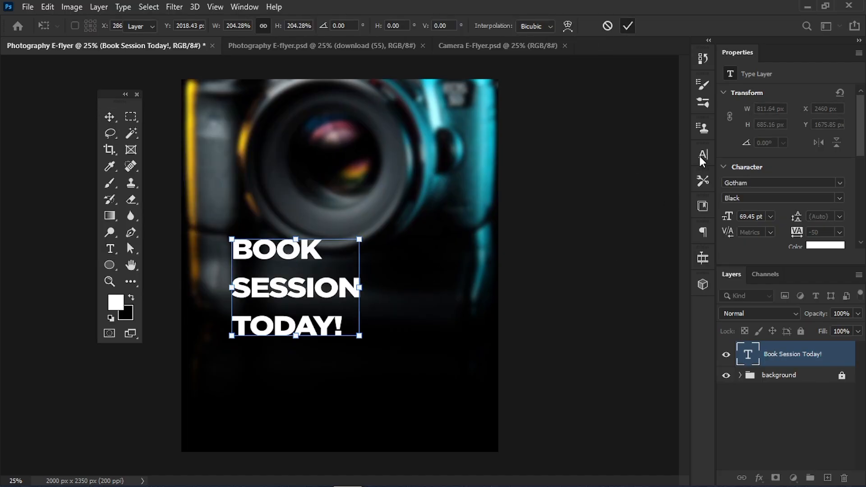
click(702, 156)
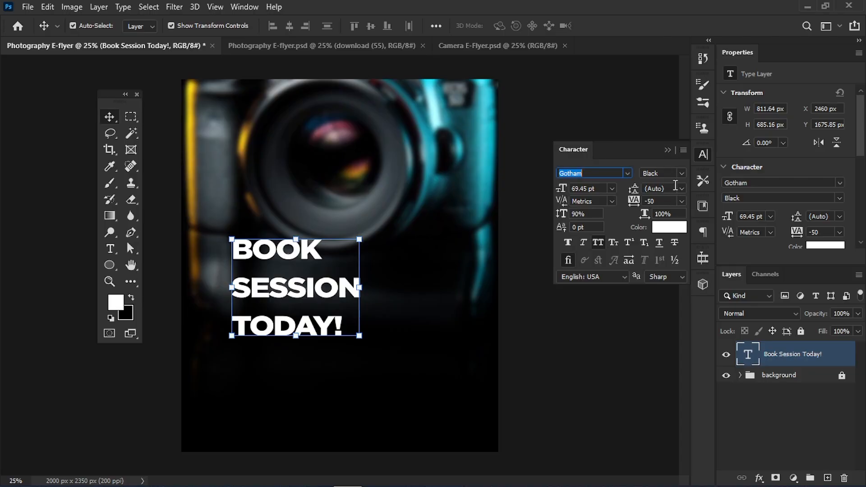
click(681, 201)
click(681, 201)
click(597, 243)
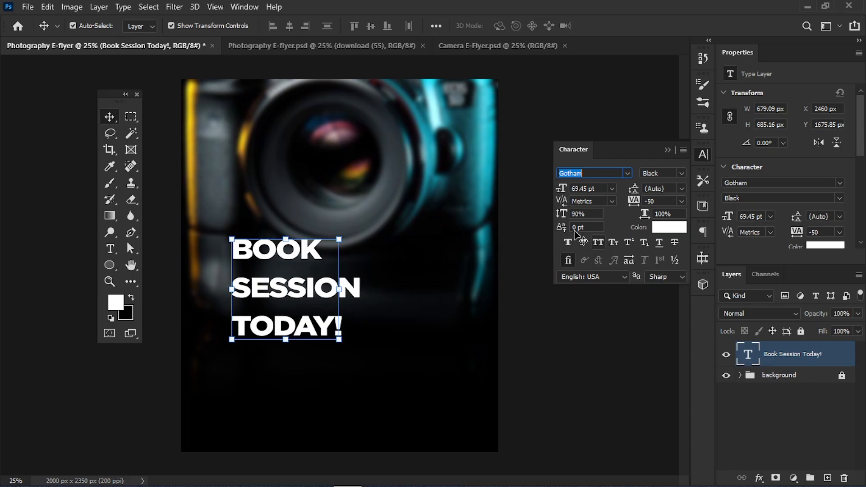
click(598, 242)
Tighten the headline's lines by setting the space after each paragraph to -25 pt.
click(703, 231)
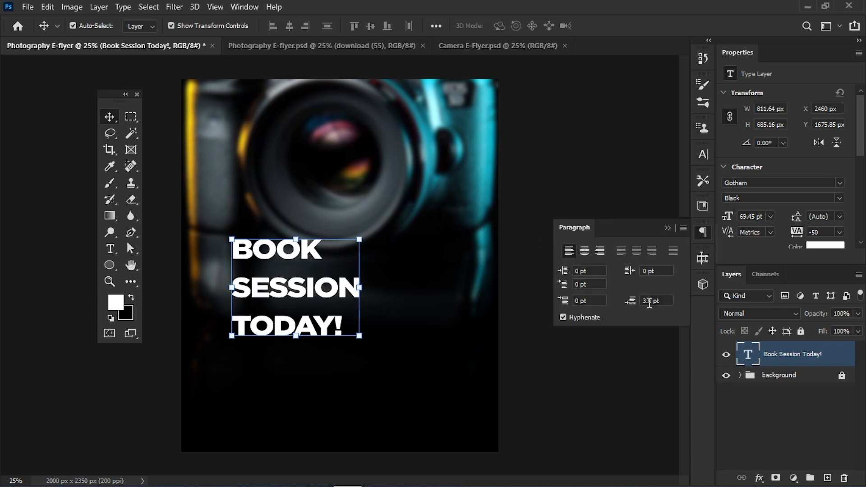
key(BackSpace)
key(BackSpace)
text(12)
key(Delete)
key(BackSpace)
key(BackSpace)
text(-12)
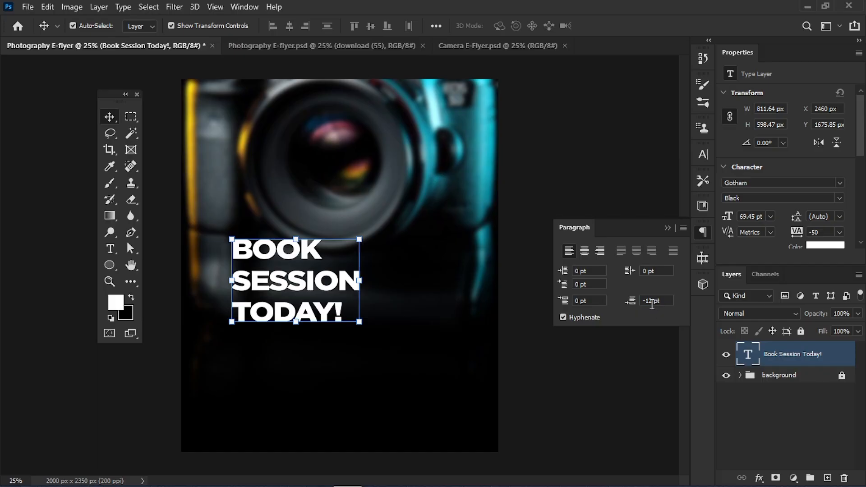
key(BackSpace)
key(BackSpace)
text(20)
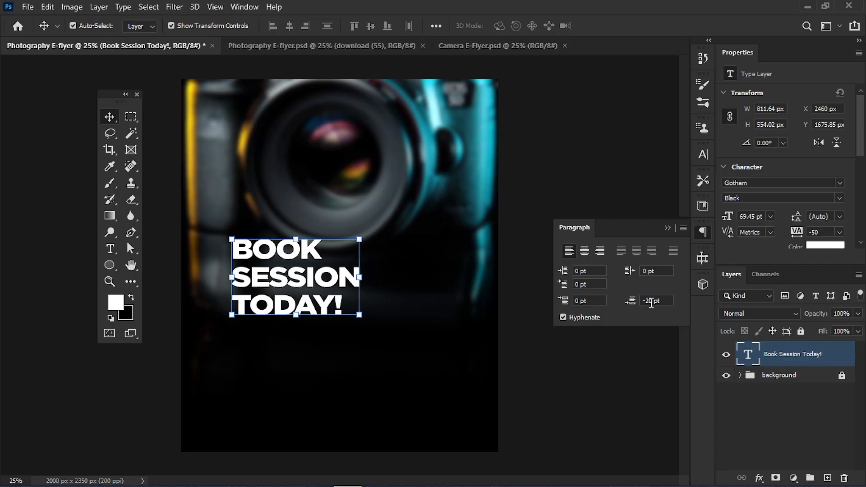
click(651, 302)
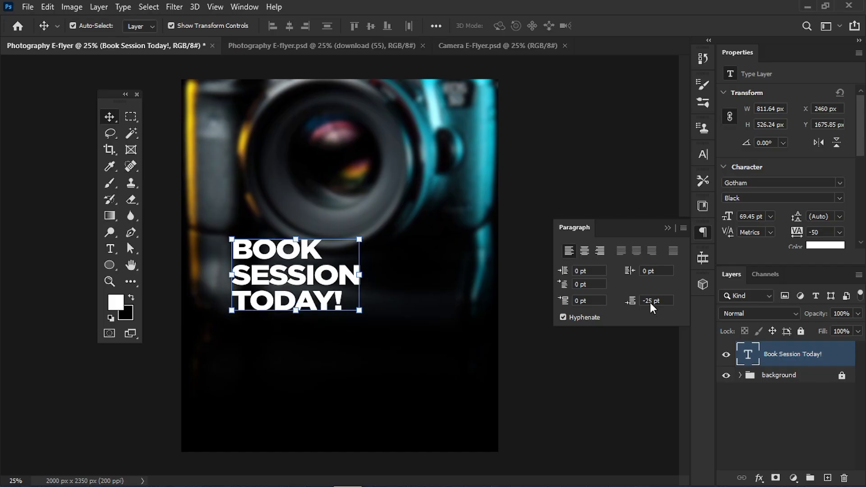
click(666, 229)
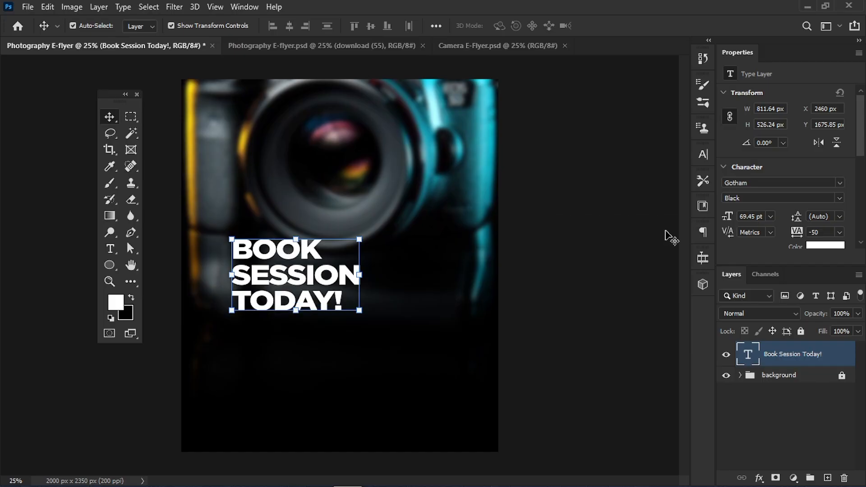
Turn off All Caps for the headline text.
click(701, 158)
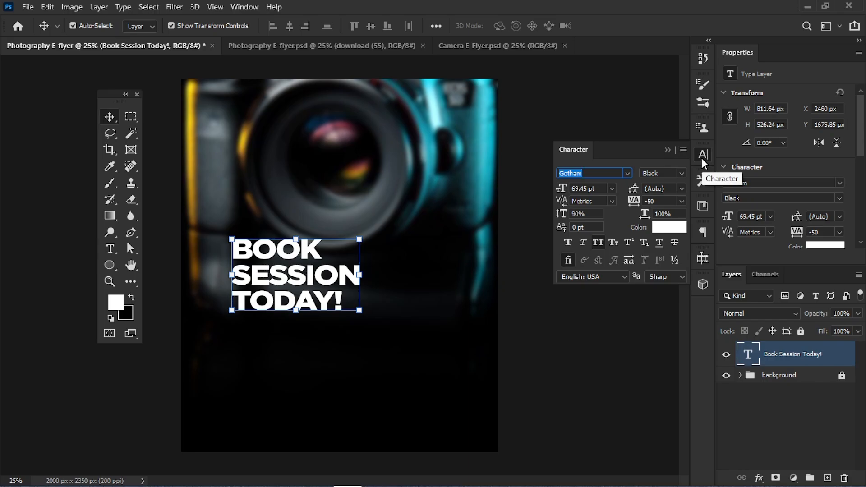
click(597, 243)
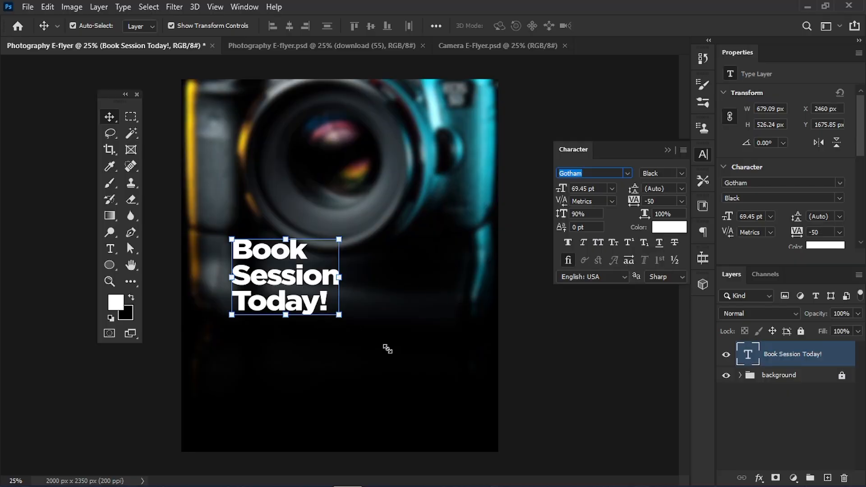
Enlarge the headline proportionally to about 142% and move it up and left to X 2364 px, Y 1590.85 px.
key(ctrl+t)
drag(339, 315, 387, 349)
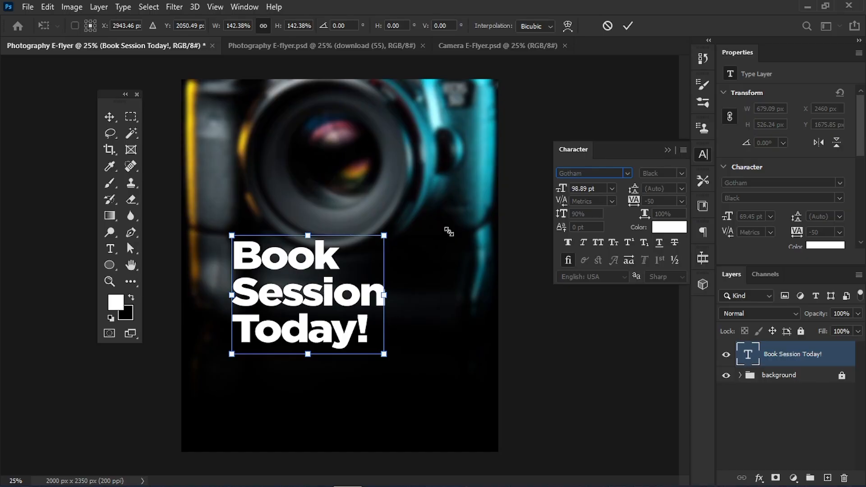
click(629, 26)
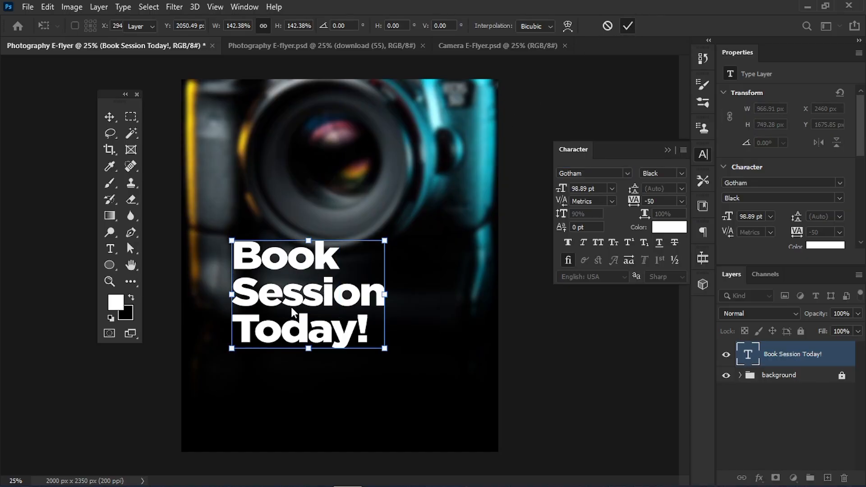
drag(295, 300, 283, 284)
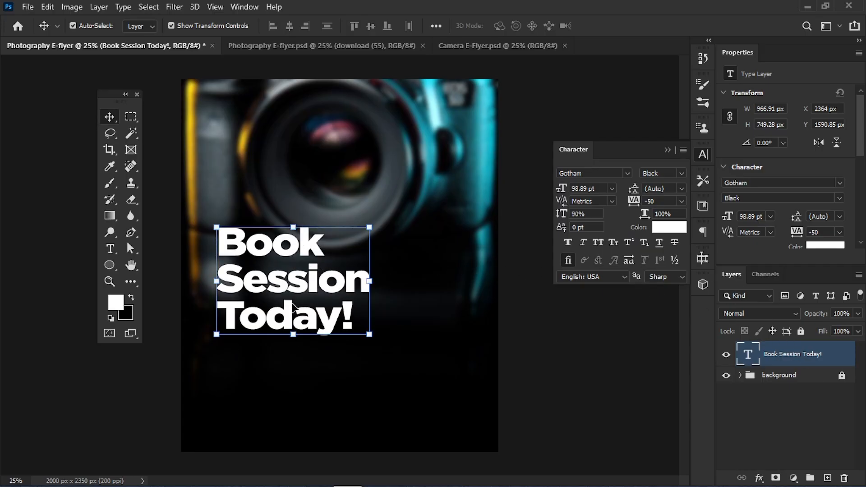
click(668, 149)
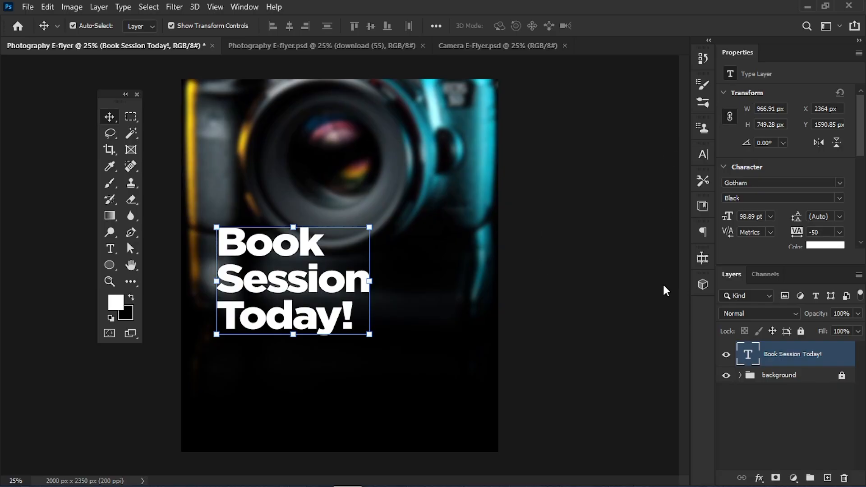
Add a Gradient Overlay to the headline layer using the yellow-to-red Orange_05 preset from the Oranges group.
right_click(782, 356)
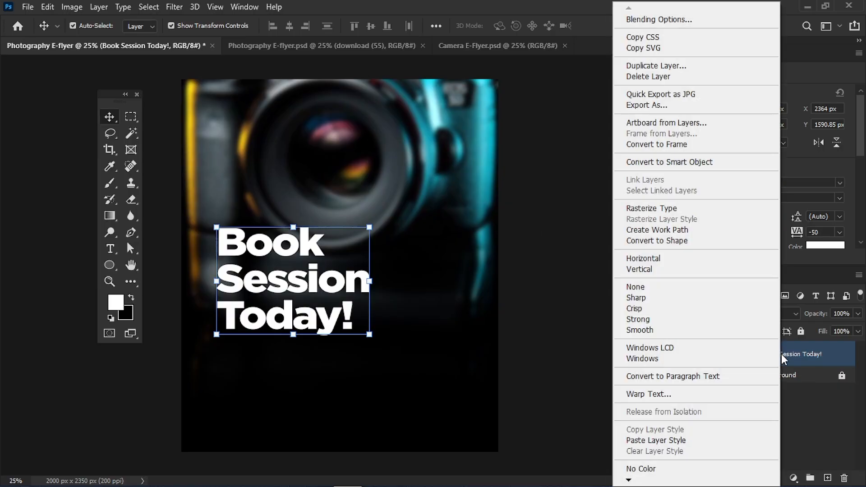
click(651, 20)
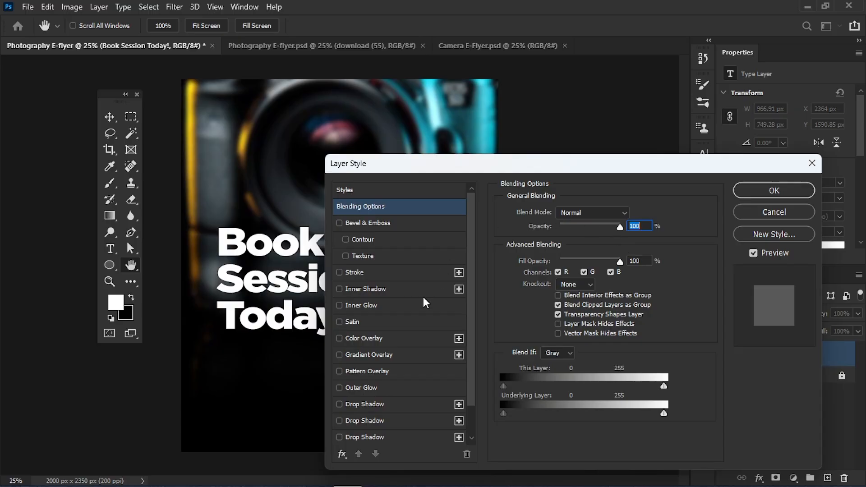
click(371, 353)
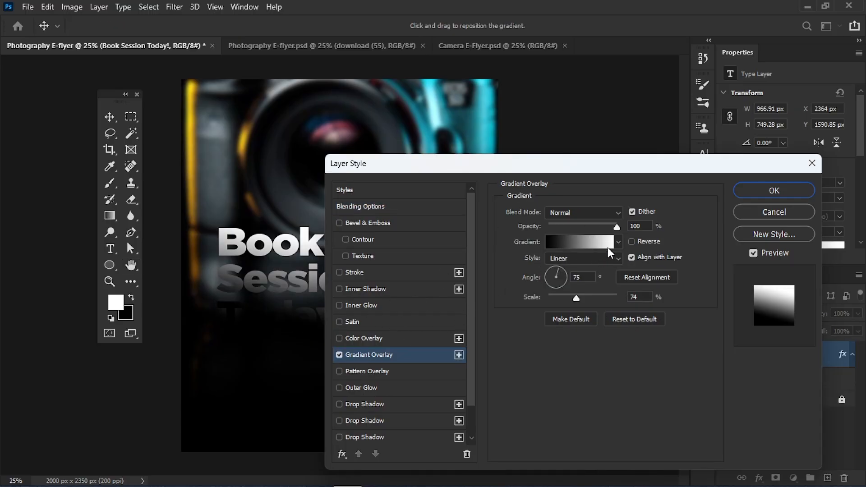
click(617, 243)
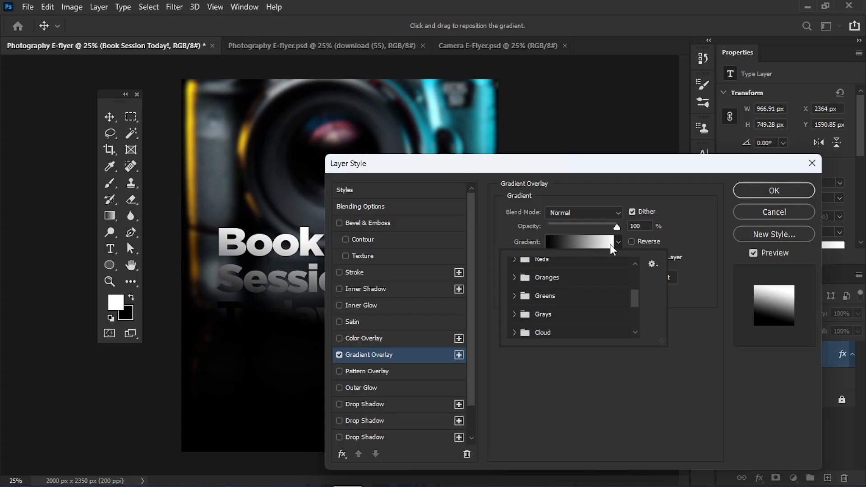
right_click(534, 285)
click(514, 280)
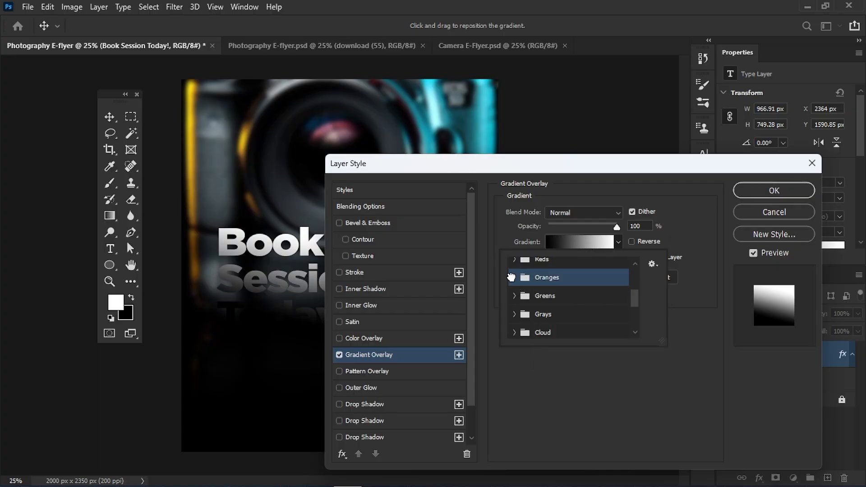
click(513, 277)
click(607, 296)
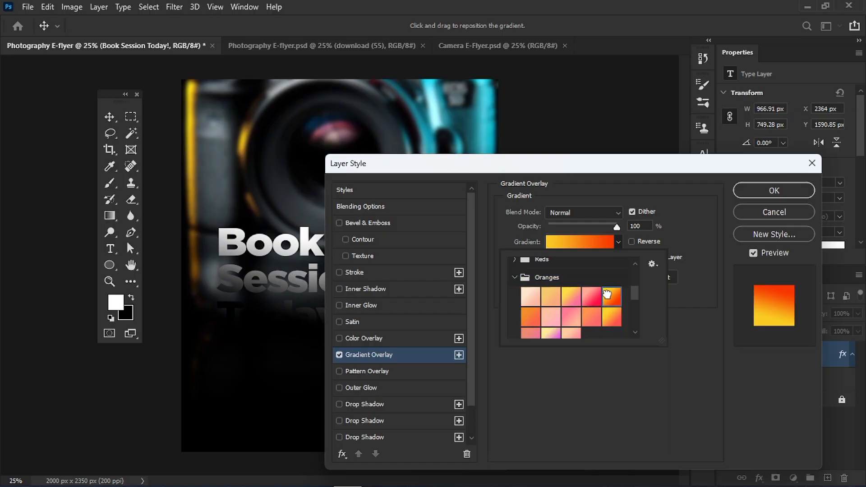
Recolor the red end stop of the headline's gradient to bright green.
click(577, 241)
click(577, 241)
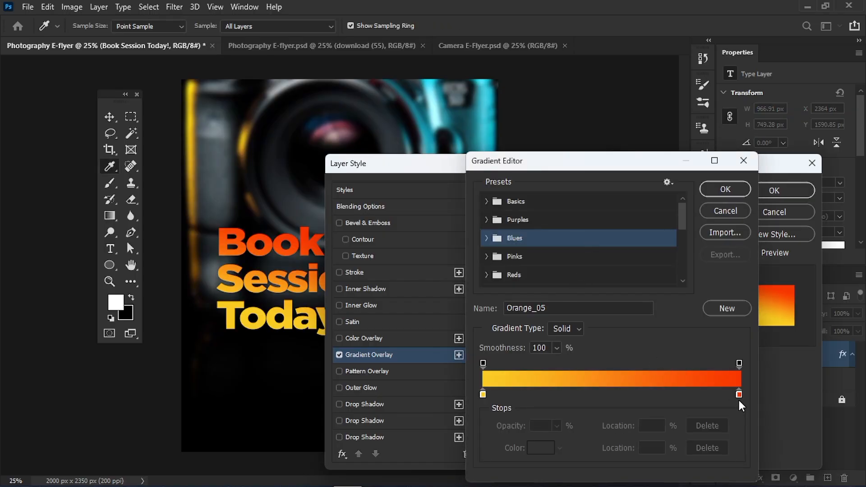
click(739, 395)
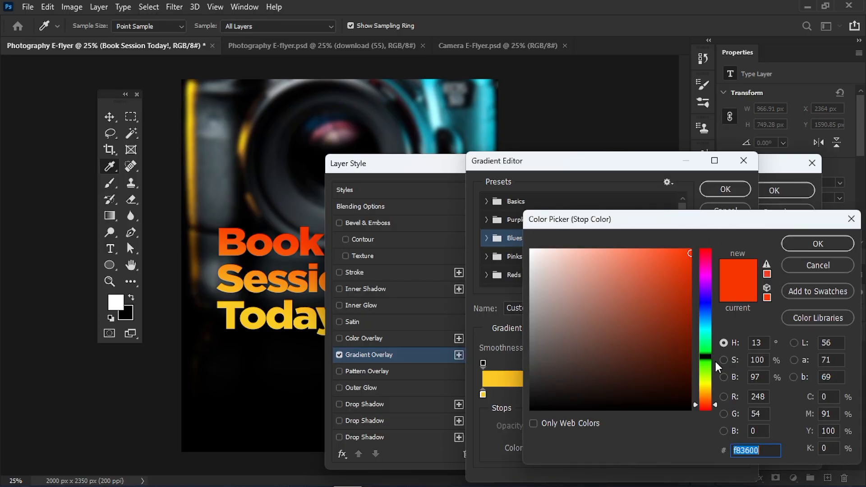
click(715, 365)
click(686, 260)
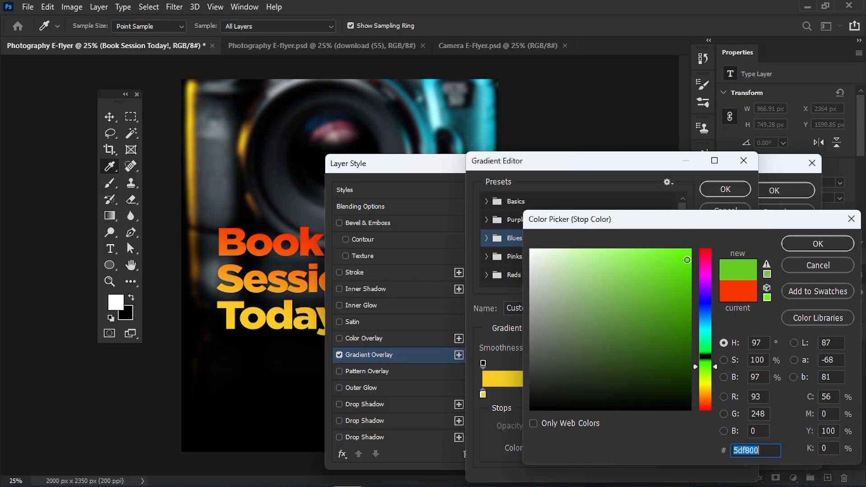
click(818, 244)
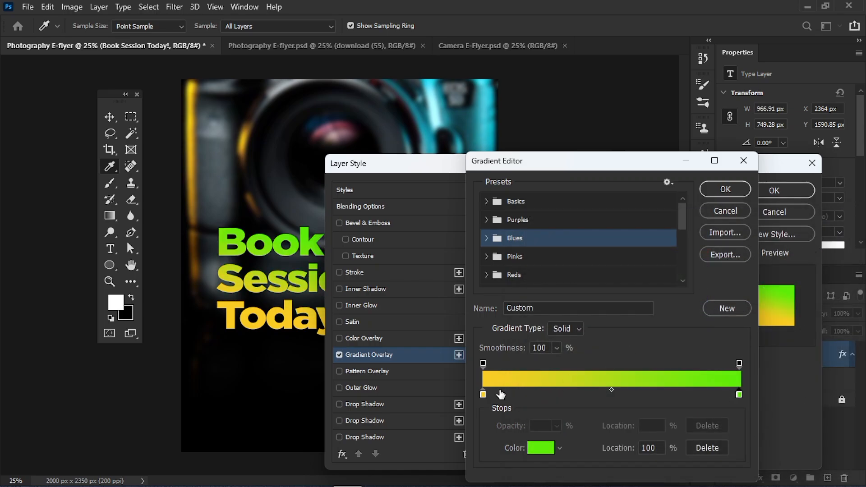
Change the yellow start stop of the headline's gradient to orange-yellow #ffb502 and accept the edited gradient.
click(482, 393)
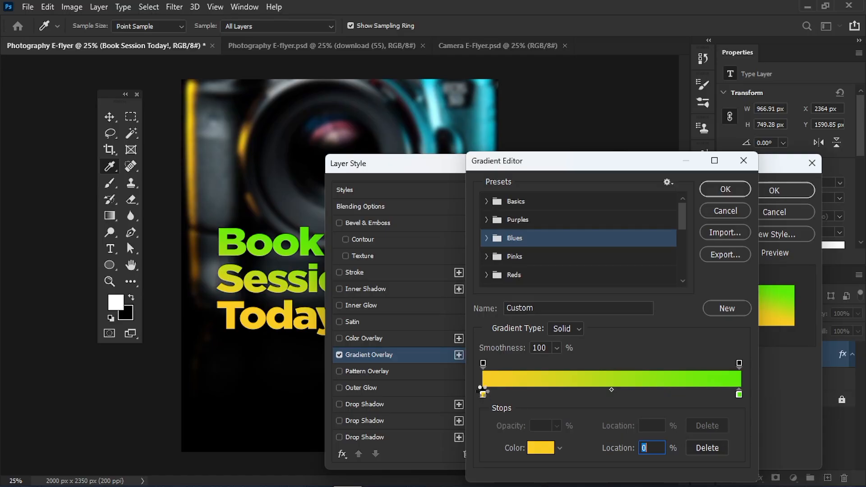
double_click(482, 393)
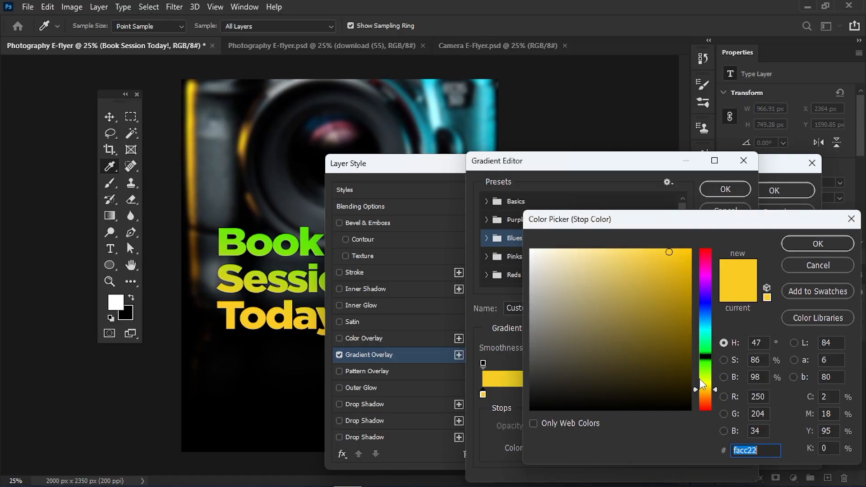
drag(705, 393, 705, 395)
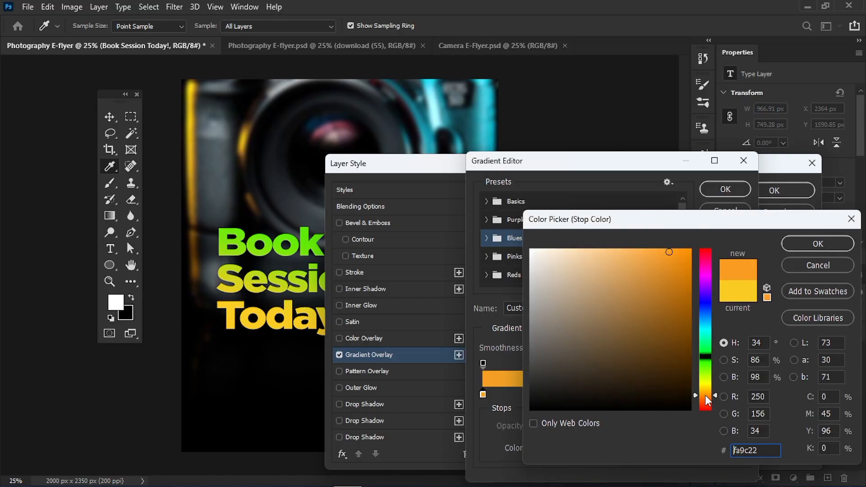
drag(681, 254, 683, 250)
click(708, 394)
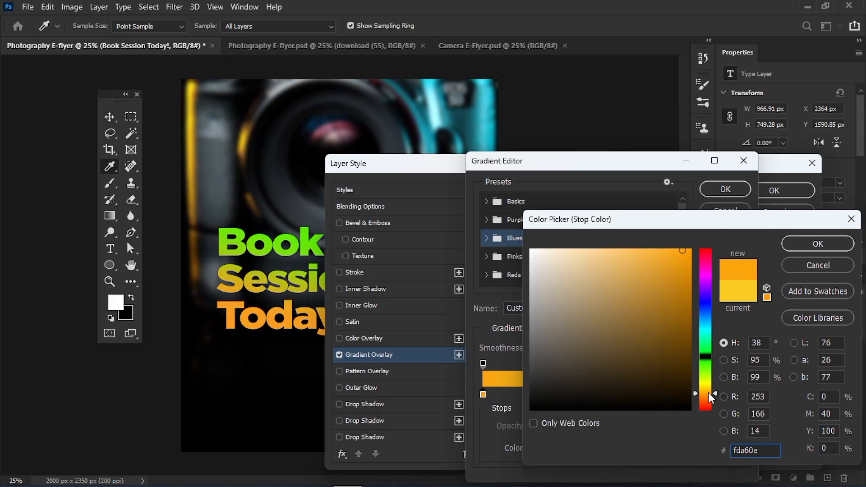
click(708, 392)
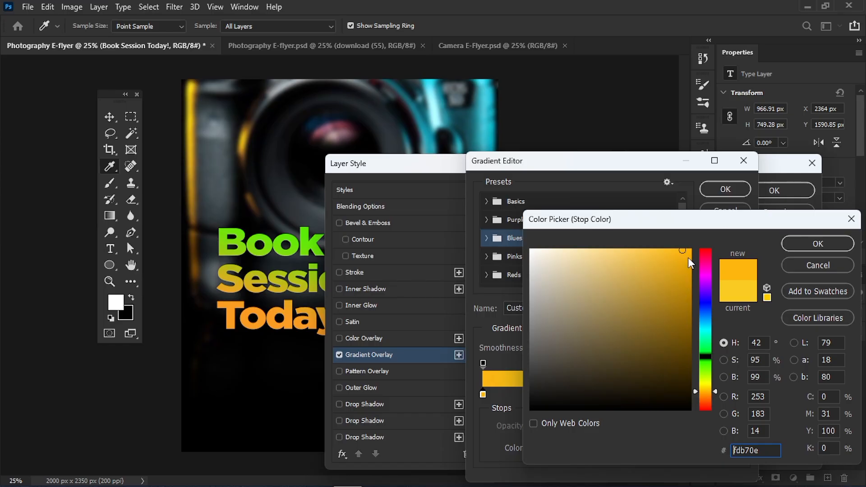
drag(688, 258, 690, 246)
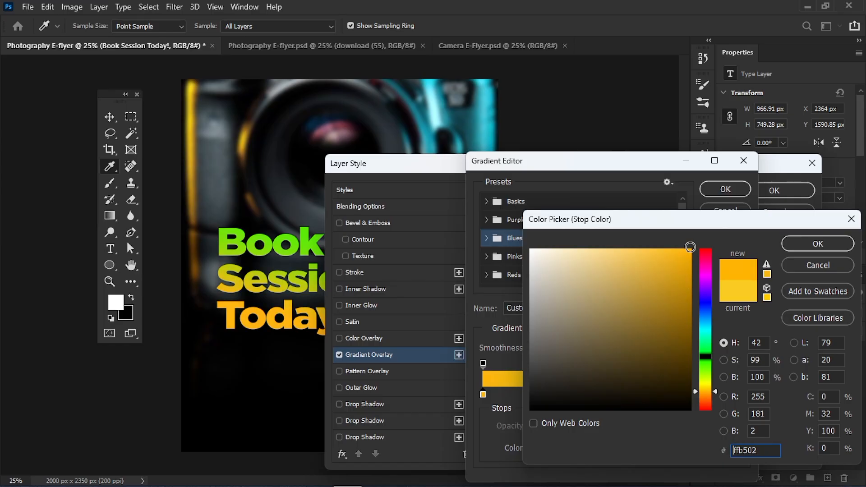
click(823, 246)
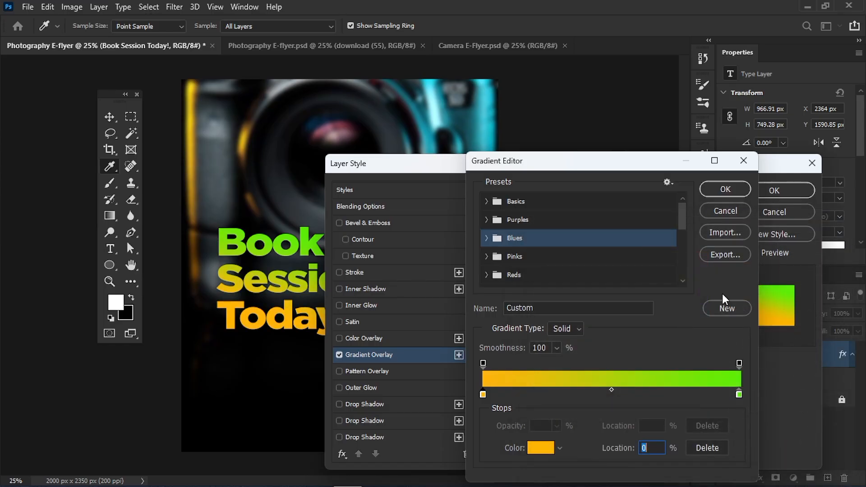
click(723, 189)
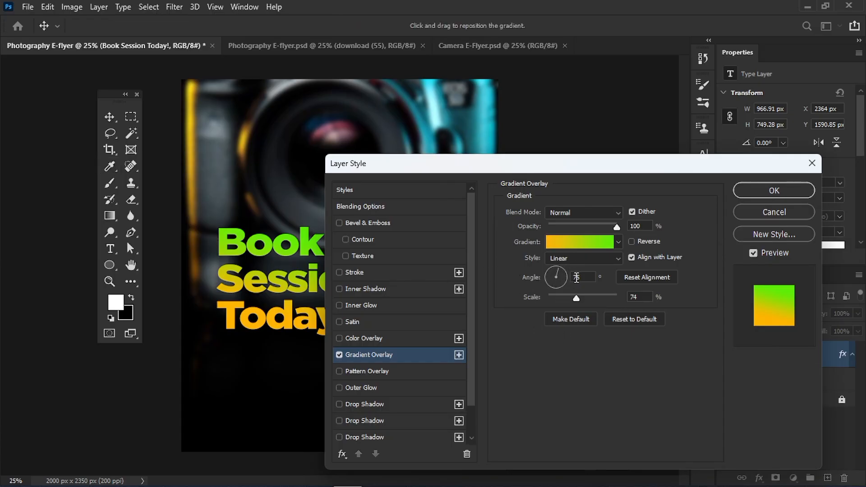
Set the gradient overlay's scale to 126% and its color midpoint to 83%, and apply the layer style.
drag(578, 296, 605, 298)
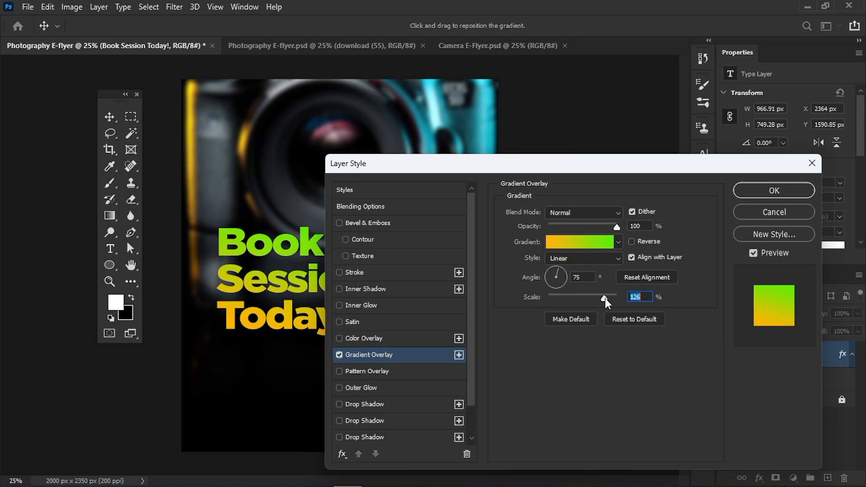
mouse_move(525, 166)
mouse_down()
mouse_move(635, 177)
mouse_move(525, 169)
mouse_up()
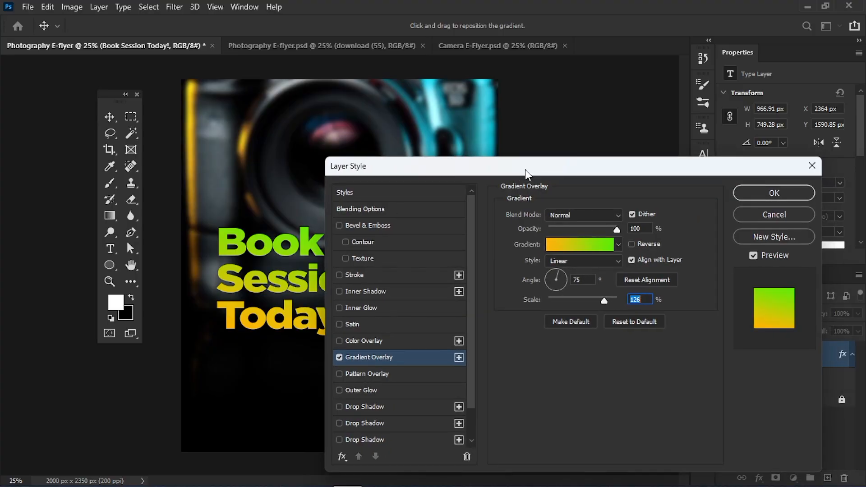
click(578, 244)
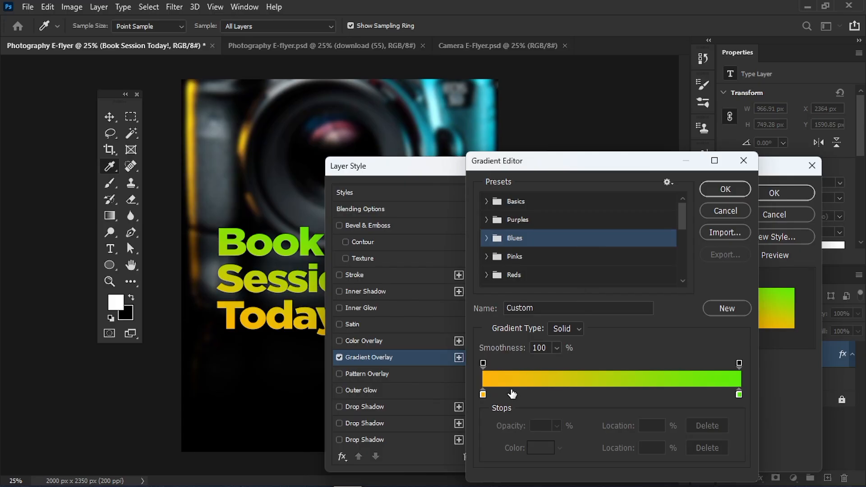
click(482, 394)
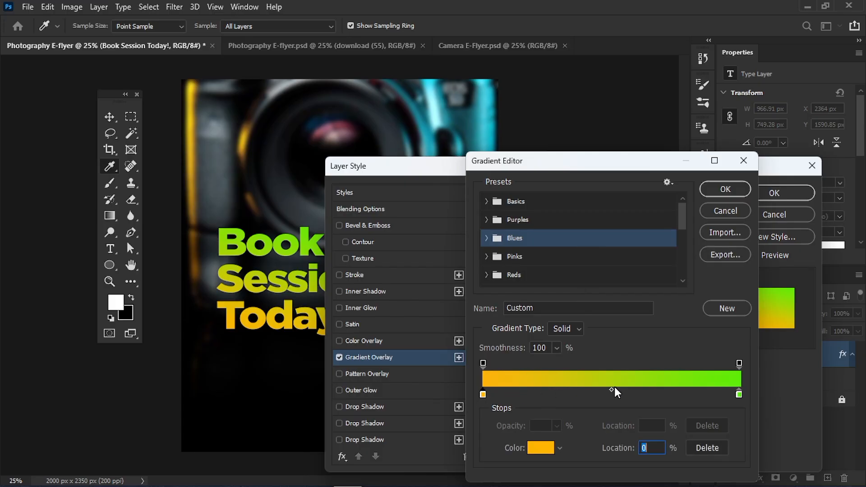
drag(612, 390, 696, 393)
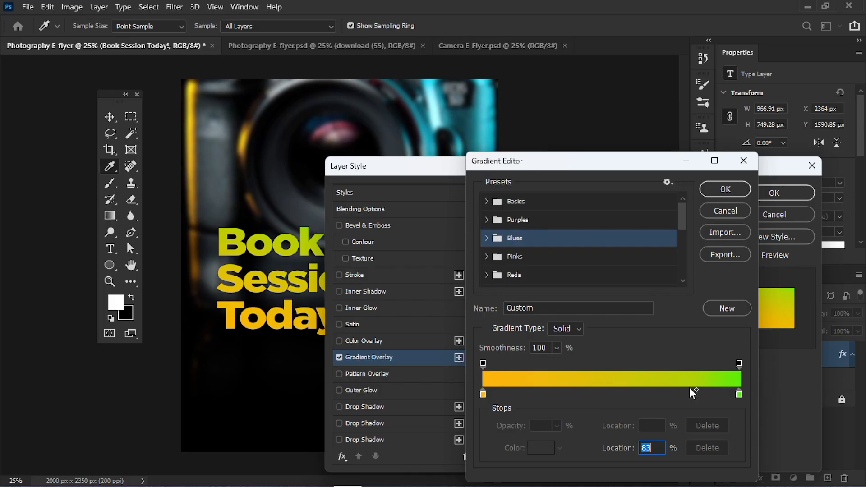
click(727, 188)
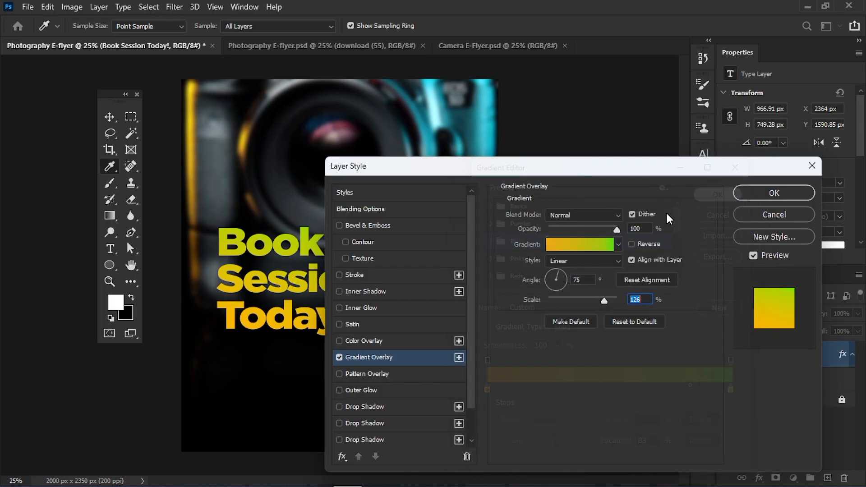
click(748, 198)
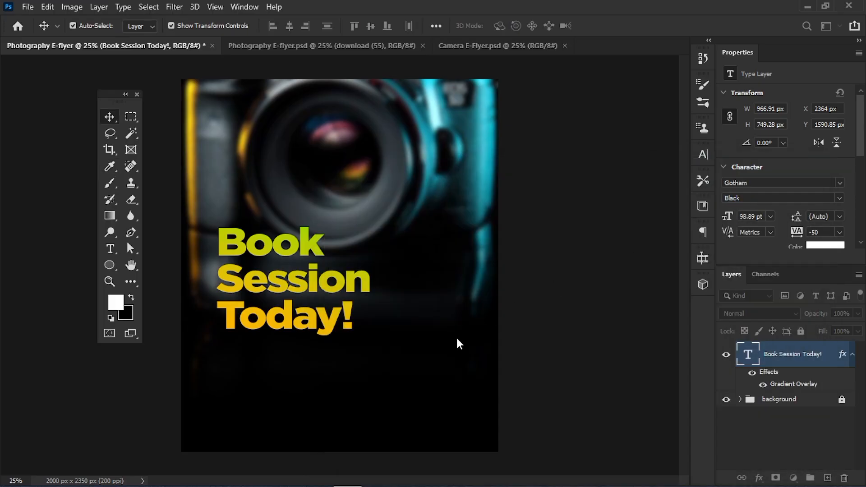
Tighten the headline's line spacing by setting the space after each paragraph to -40 pt.
click(703, 231)
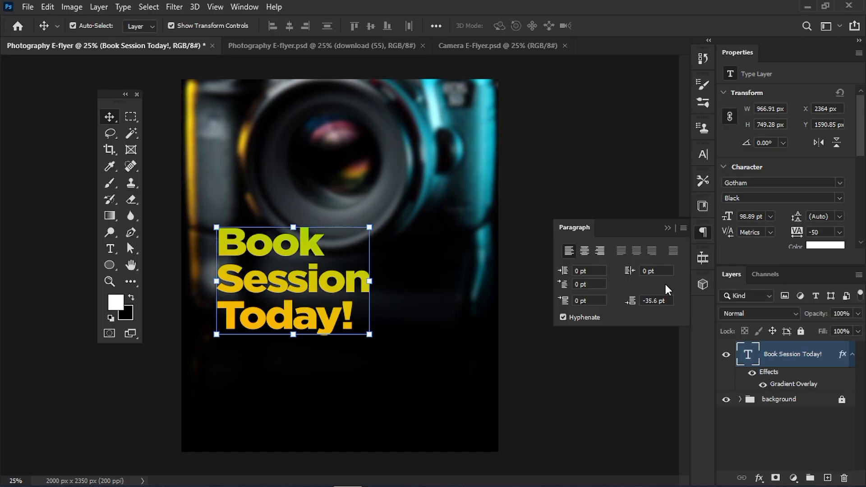
key(BackSpace)
key(BackSpace)
key(BackSpace)
key(BackSpace)
text(40)
key(Return)
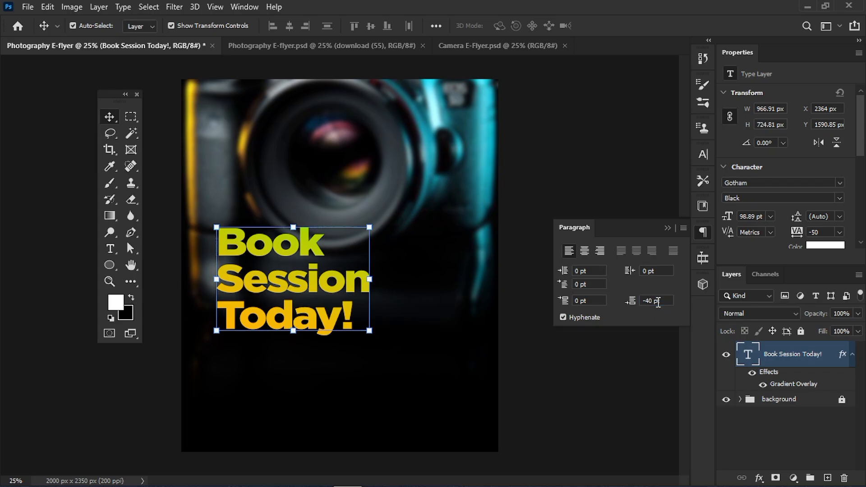
click(667, 229)
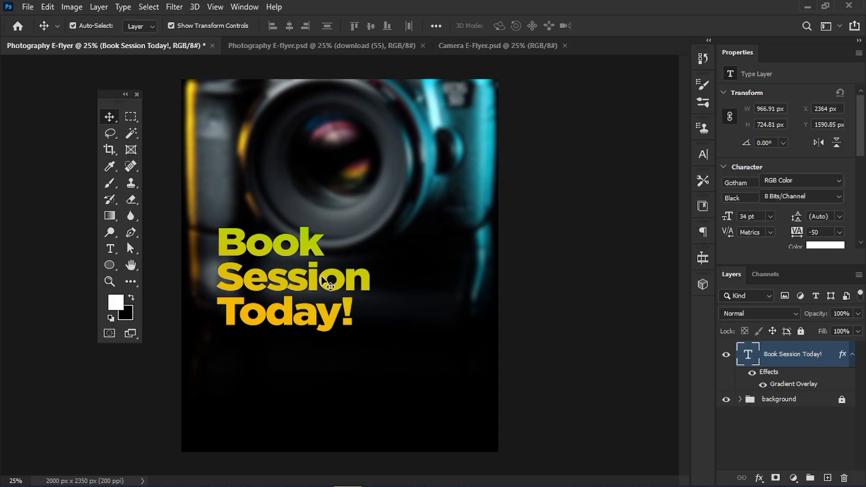
Add a separate white text layer reading "Your" over the camera lens, above the headline.
click(537, 277)
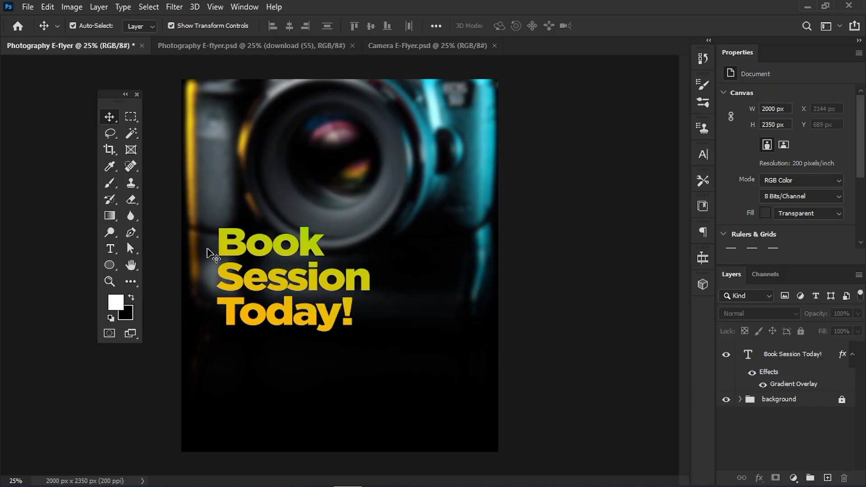
click(110, 248)
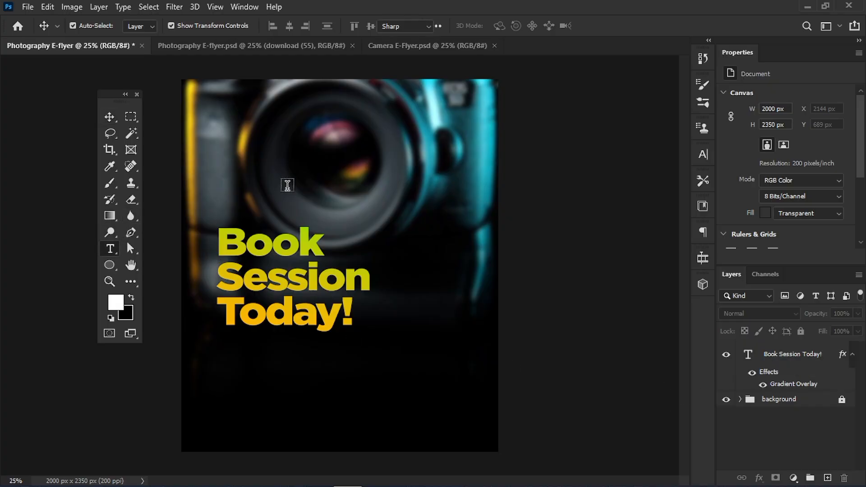
click(367, 162)
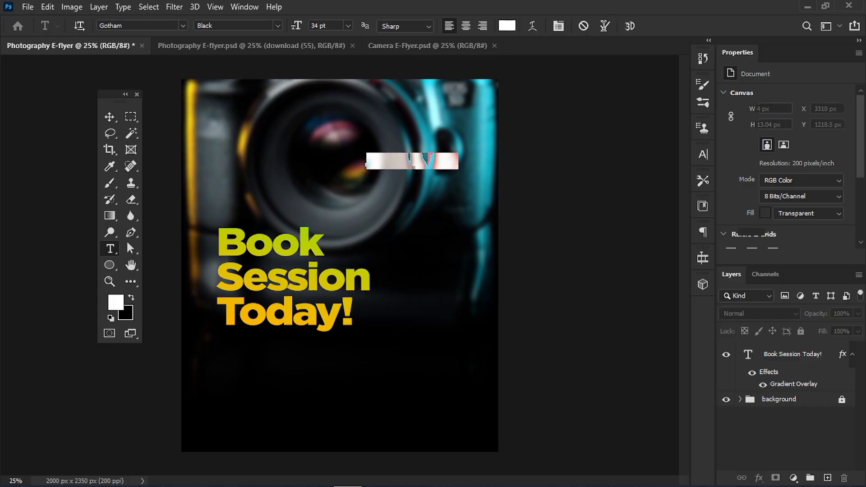
key(BackSpace)
text(Your)
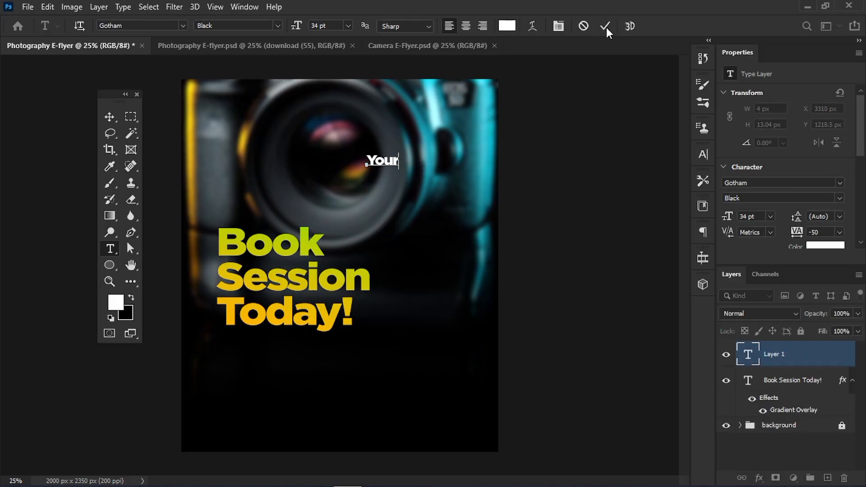
click(605, 27)
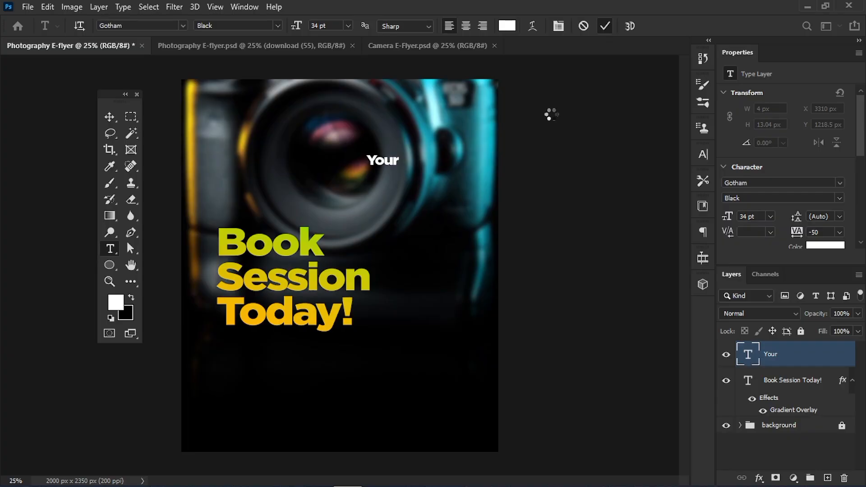
Set the "Your" text in the Hunter River font and scale it up to about 194%.
click(110, 118)
click(706, 160)
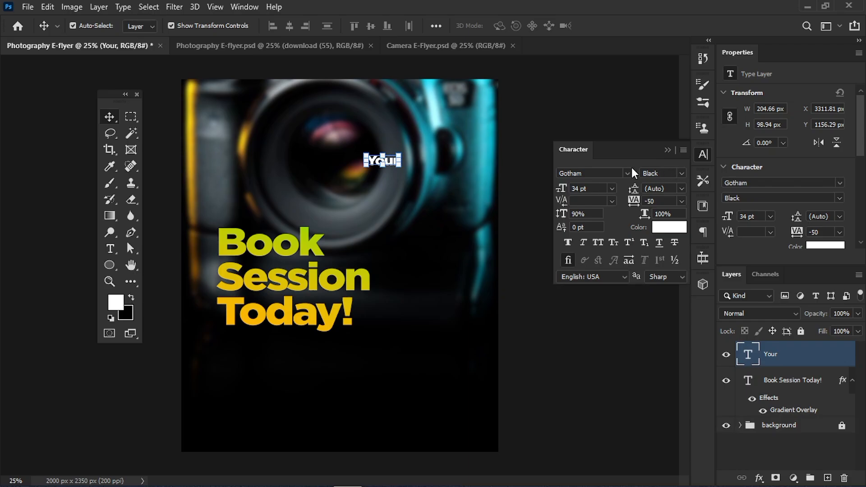
click(630, 170)
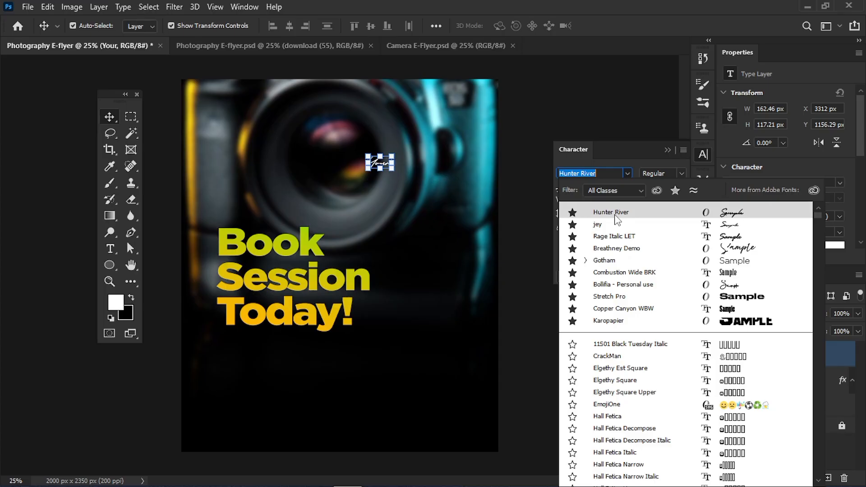
click(615, 216)
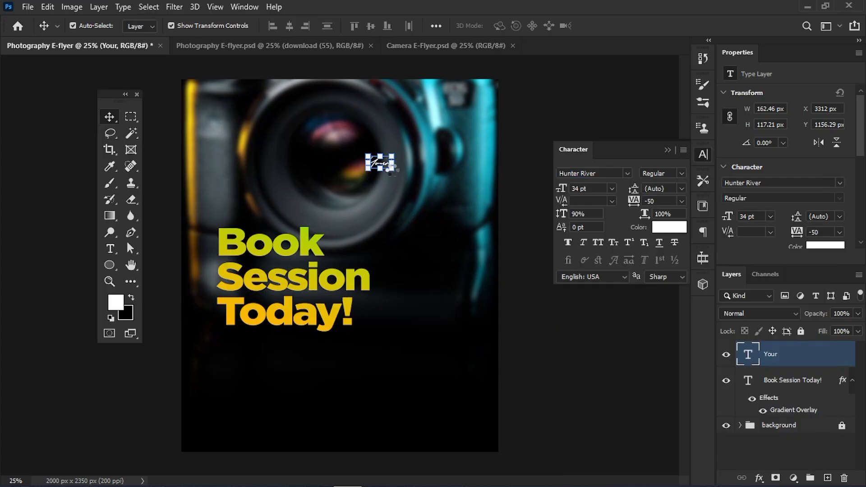
drag(397, 172, 416, 188)
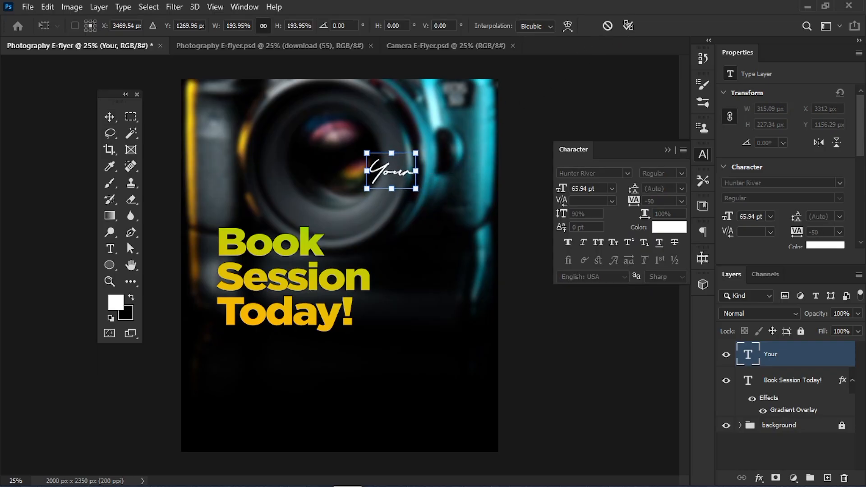
click(628, 26)
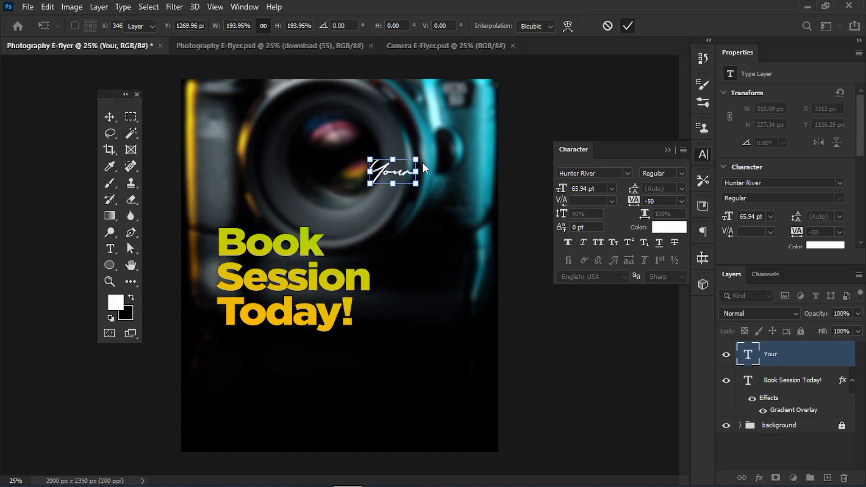
Place the script "Your" text directly after the word "Book" on the headline's first line, nudging it slightly right and down.
drag(399, 171, 364, 243)
key(Right)
key(Right)
key(Right)
key(Right)
key(Right)
key(Right)
key(Right)
key(Right)
key(Right)
key(Right)
key(Right)
key(Right)
key(Right)
key(Right)
key(Right)
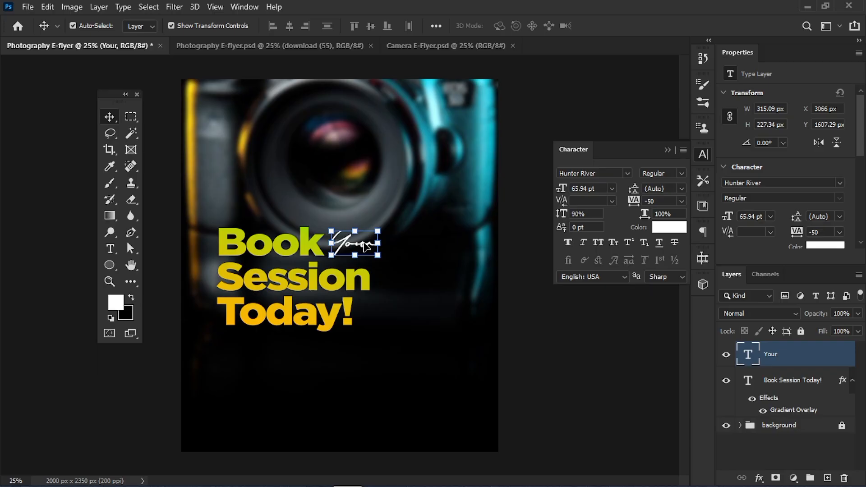
key(Right)
key(Right)
key(Right)
key(Right)
key(Right)
key(Right)
key(Right)
key(Right)
key(Down)
key(Down)
key(Down)
key(Down)
key(Down)
key(Down)
key(Down)
key(Down)
key(Down)
key(Down)
key(Down)
key(Down)
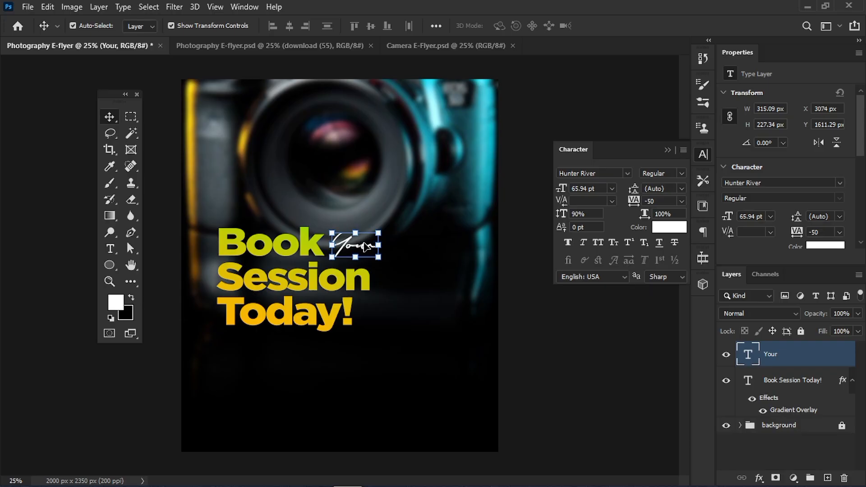
key(Return)
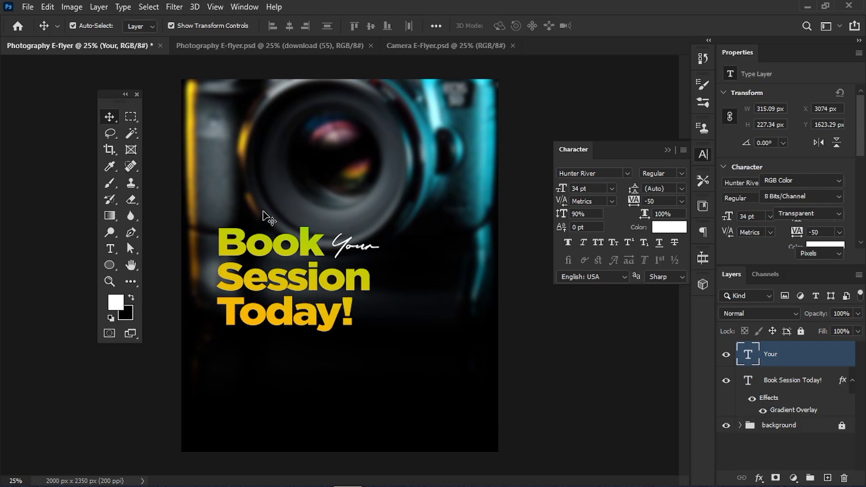
click(486, 283)
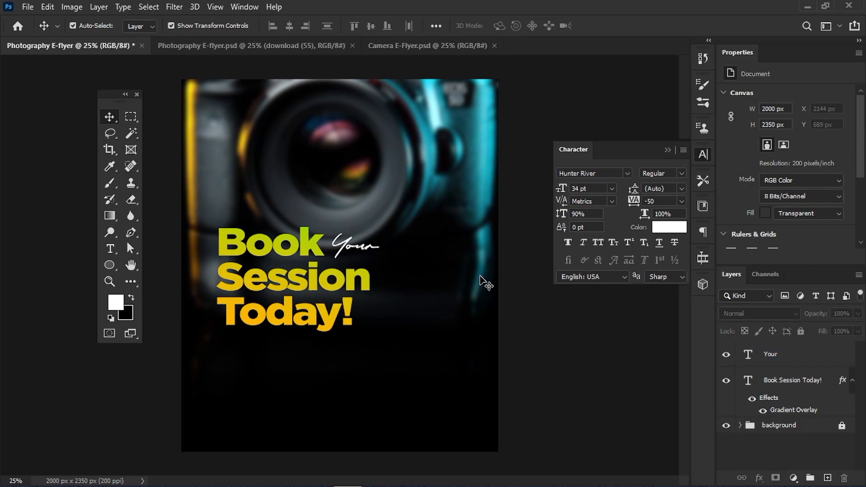
Group the "Your" and "Book Session Today!" text layers and name the group "theme".
drag(213, 199, 386, 370)
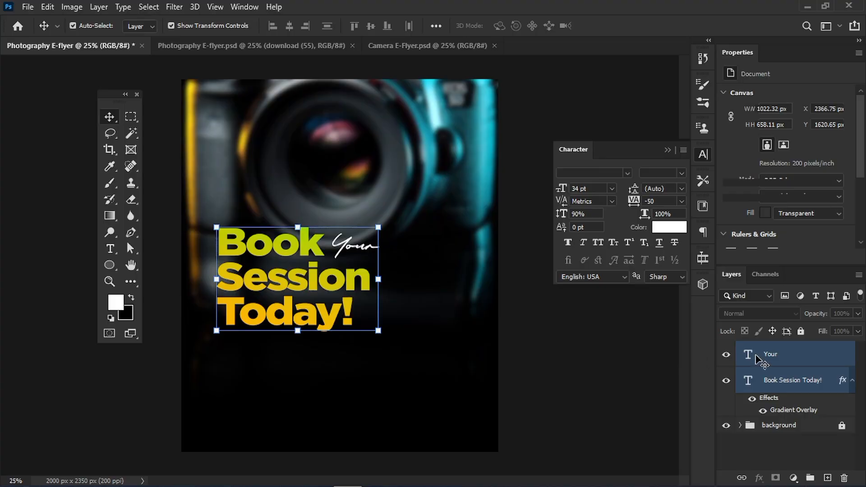
key(ctrl+g)
double_click(772, 349)
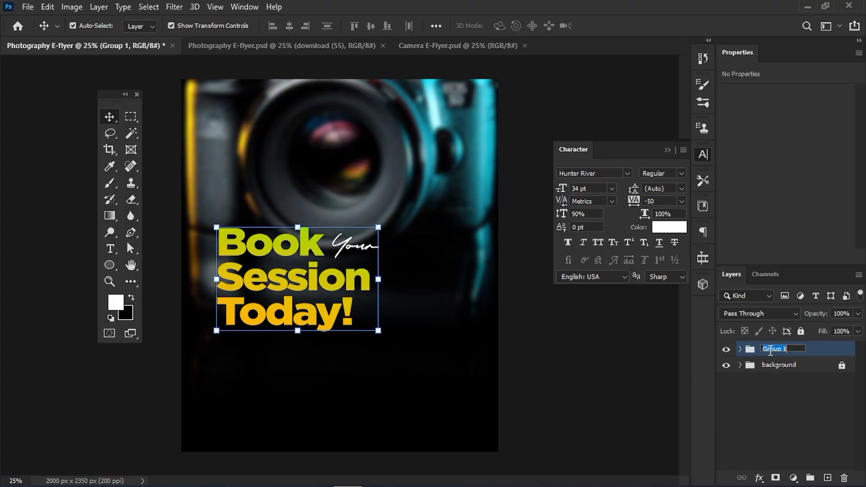
text(theme)
key(Return)
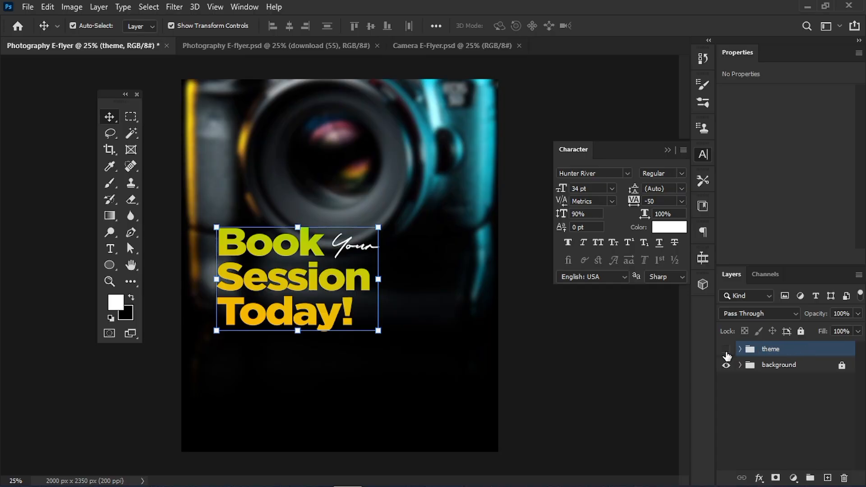
Check the theme group by toggling its visibility, and set its blend mode to Normal.
click(726, 349)
click(726, 351)
click(746, 314)
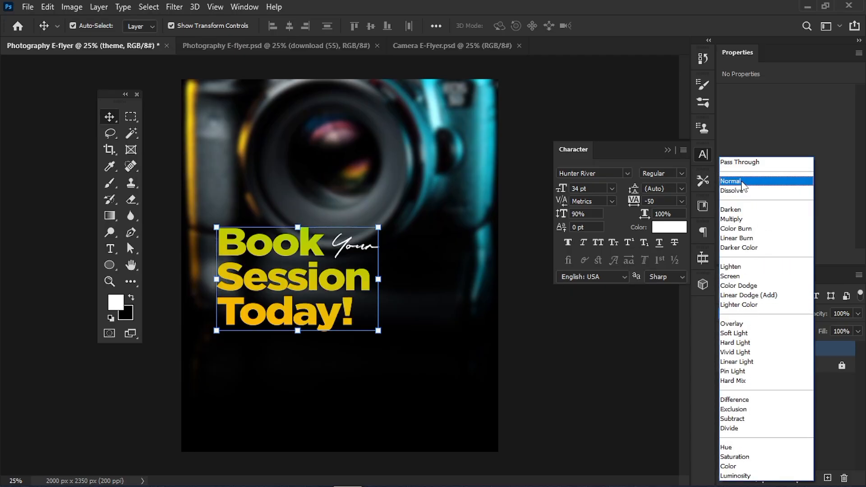
click(742, 182)
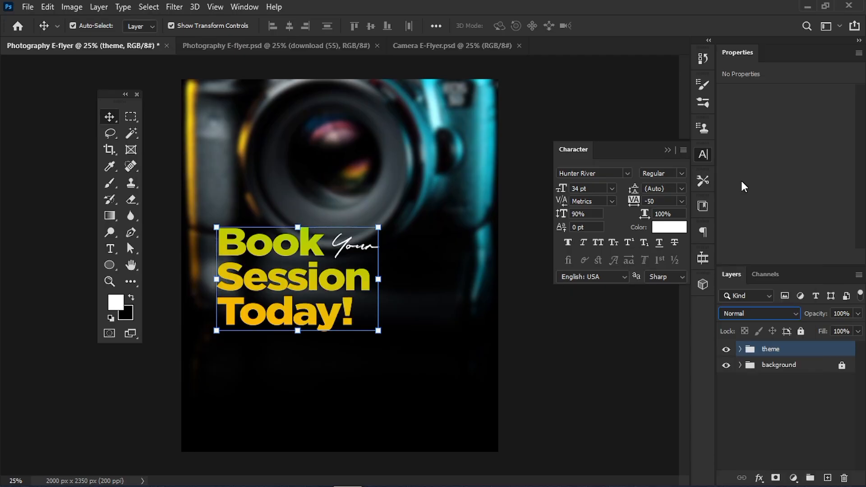
click(560, 333)
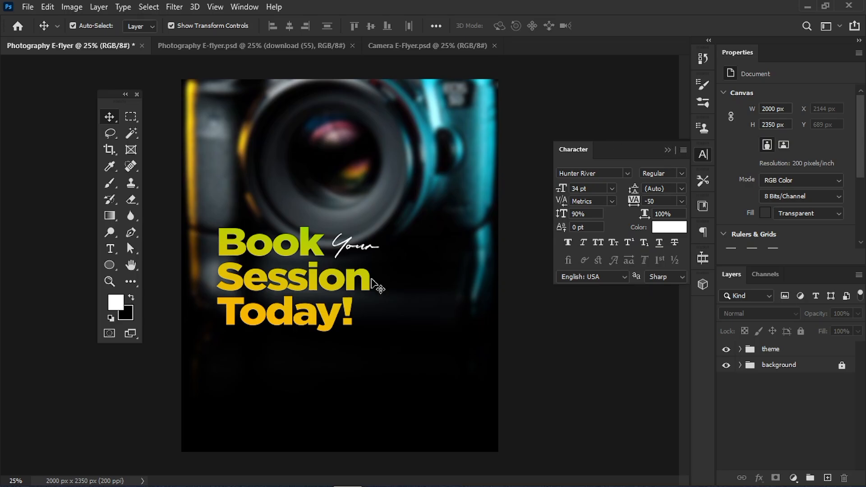
Duplicate the "Your" text layer, take the copy out above the theme group, and place it on the canvas below "Today!".
click(346, 250)
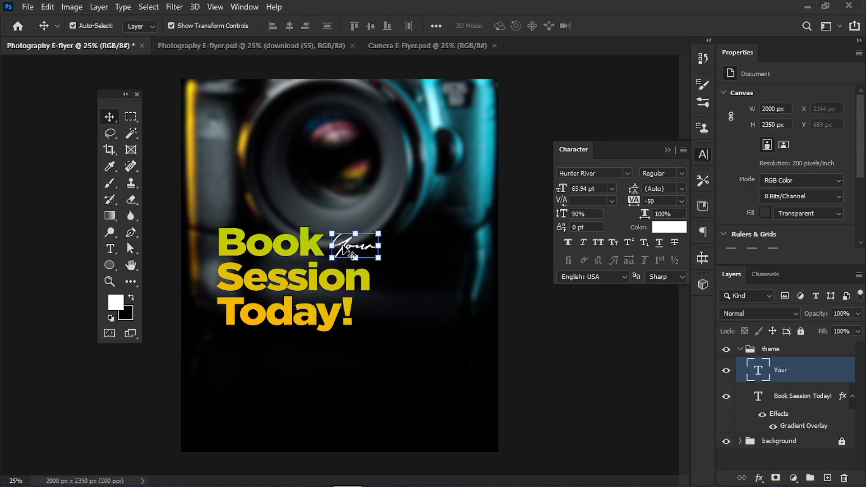
key(ctrl+j)
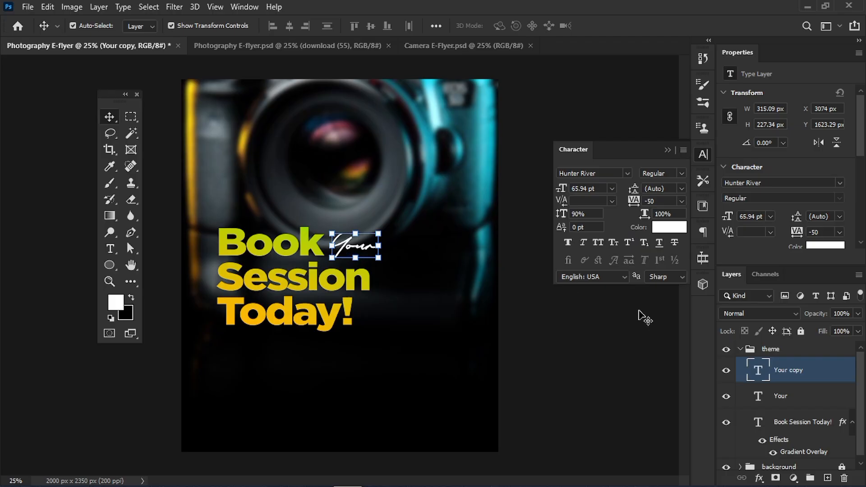
drag(797, 377, 785, 341)
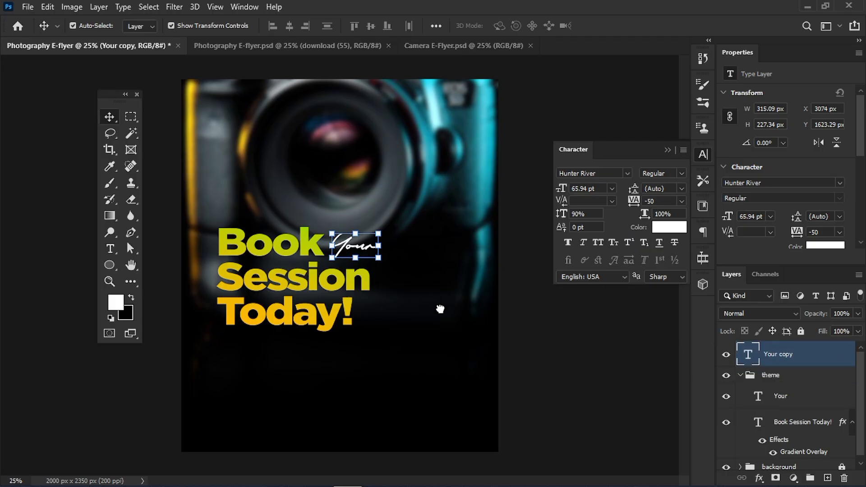
drag(365, 252, 260, 359)
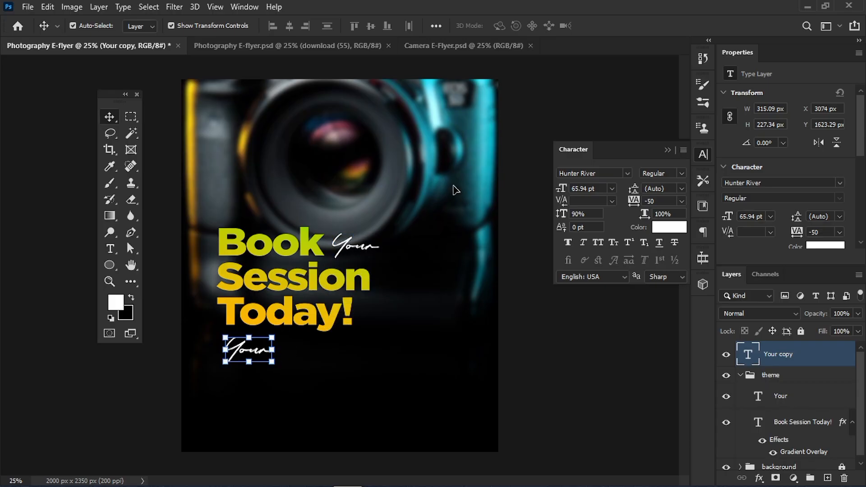
click(667, 149)
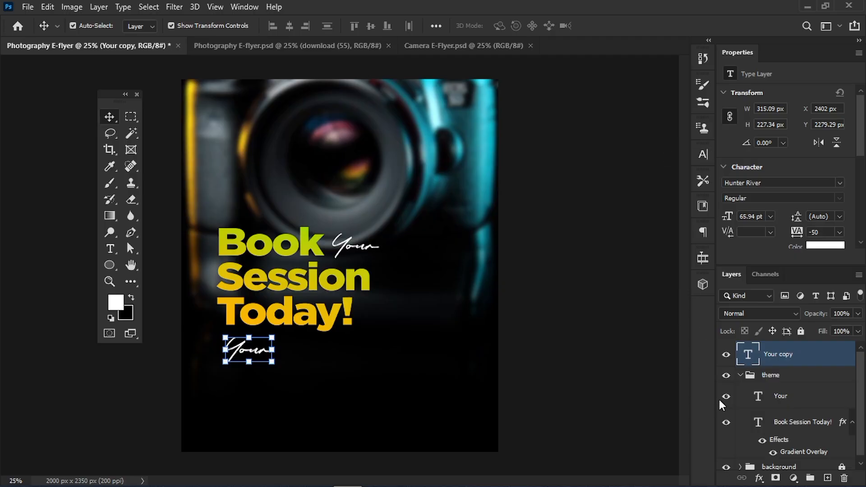
click(740, 375)
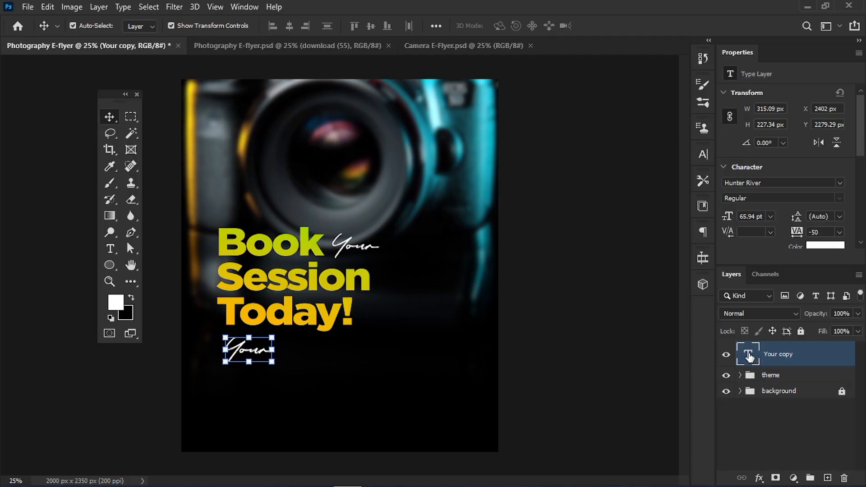
Change the duplicated script text below the headline to read "For Your..".
double_click(749, 356)
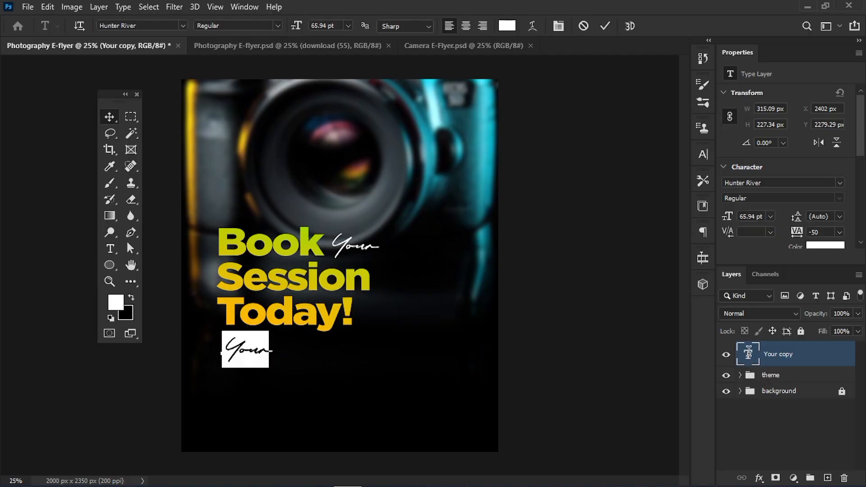
key(Left)
text(For)
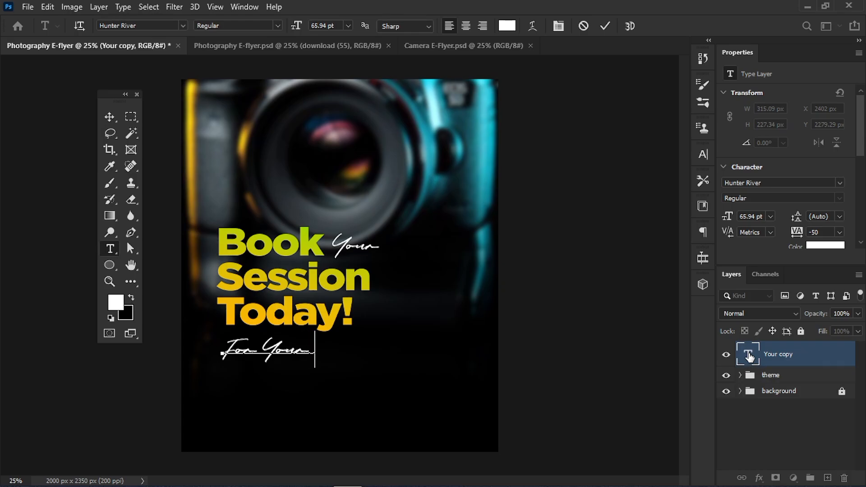
click(602, 26)
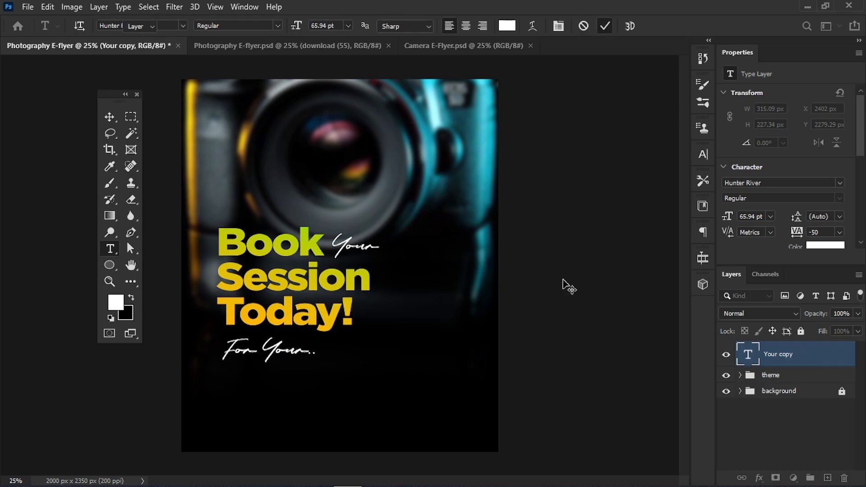
click(564, 283)
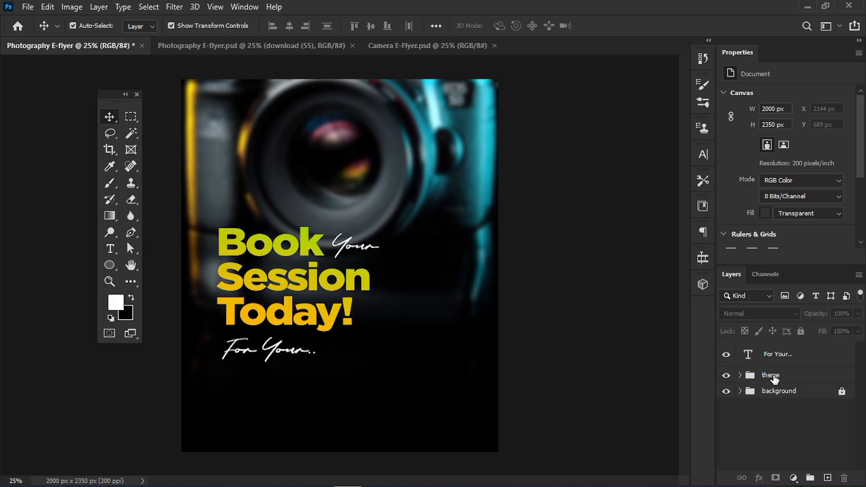
Lock the theme group and the "For Your.." text layer, and hide both.
click(790, 378)
key(ctrl+slash)
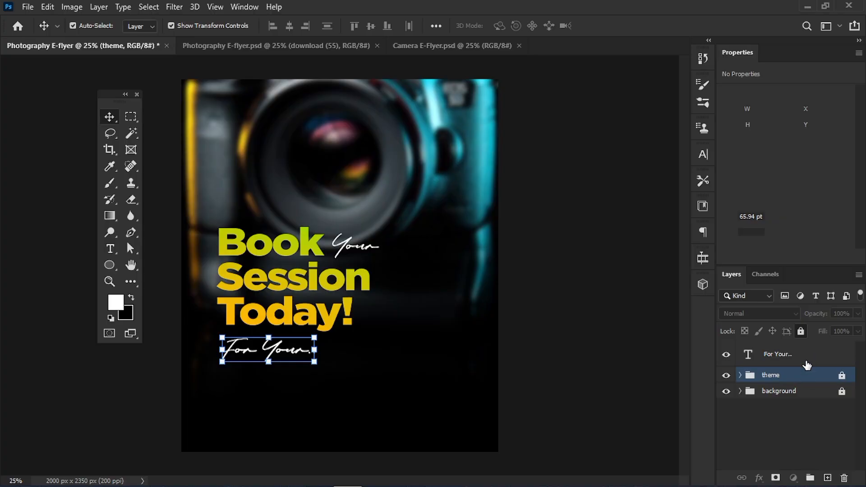
click(801, 364)
key(ctrl+slash)
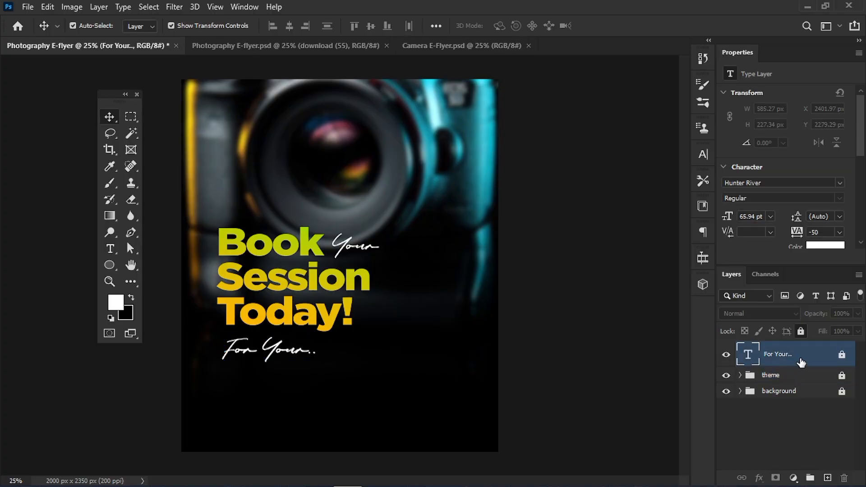
click(537, 297)
drag(225, 203, 147, 339)
drag(328, 313, 345, 259)
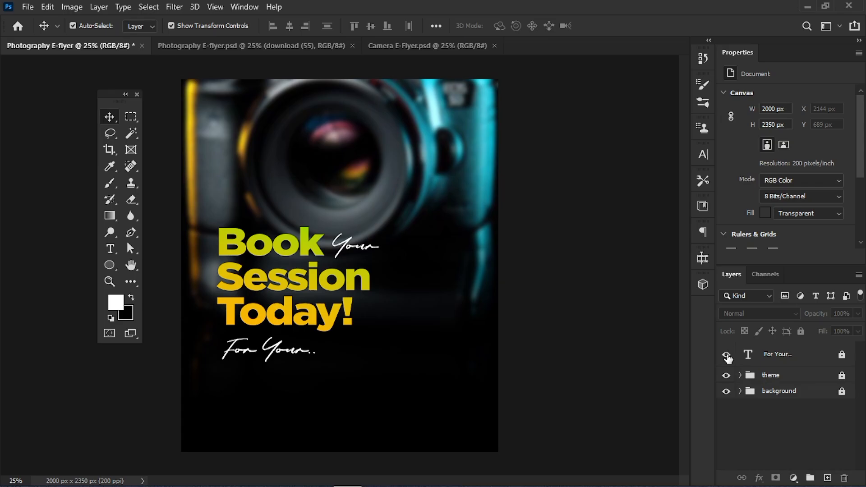
drag(727, 357, 728, 377)
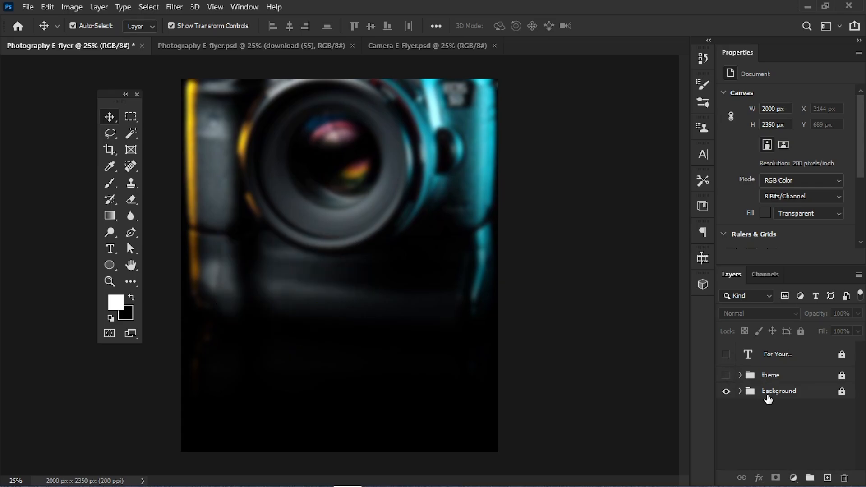
Bring the cutout of the photographer in the hat from Photography E-flyer.psd into the flyer, above the text layers.
click(212, 44)
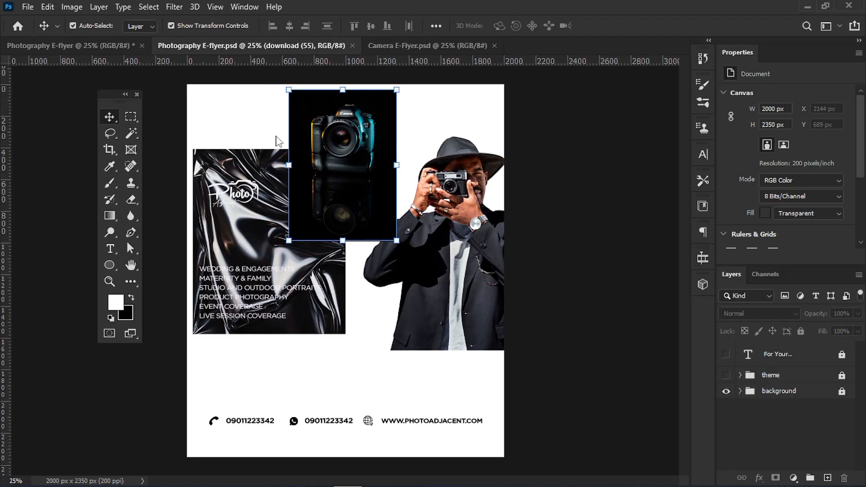
drag(449, 297, 370, 311)
key(ctrl+plus)
key(ctrl+plus)
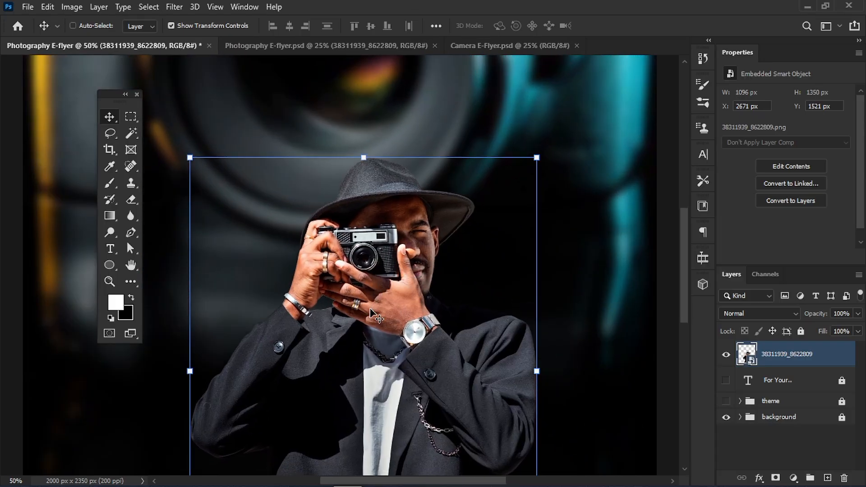
key(ctrl+plus)
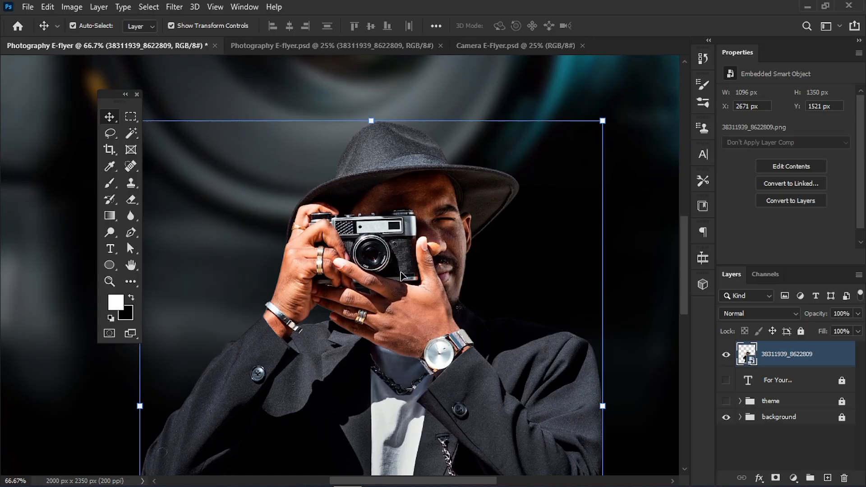
Move the photographer cutout up to about X 2687 px, Y 1416 px and rasterize its layer.
drag(401, 270, 406, 230)
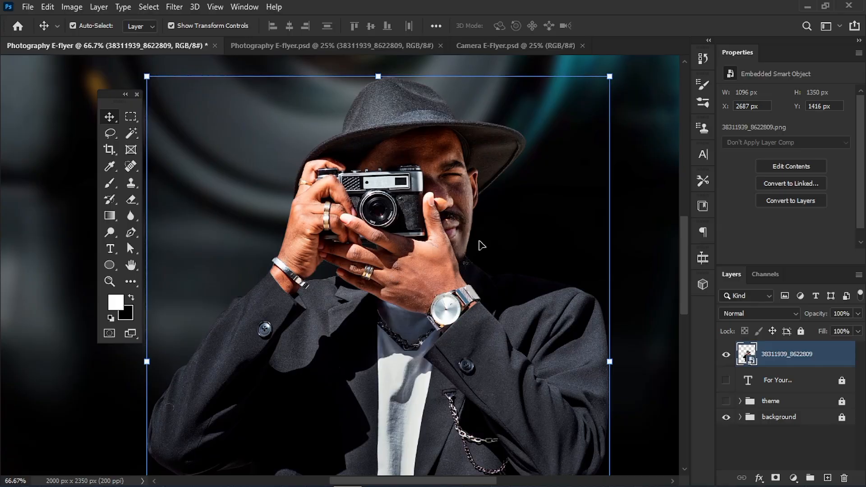
right_click(776, 357)
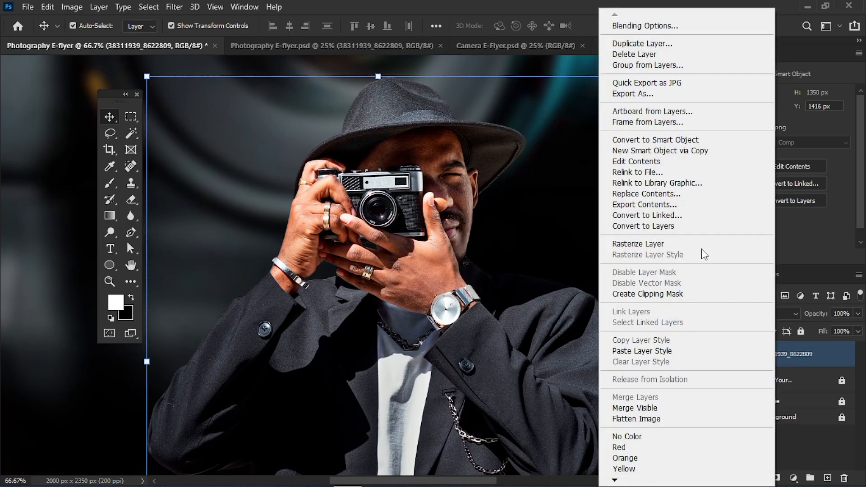
click(693, 245)
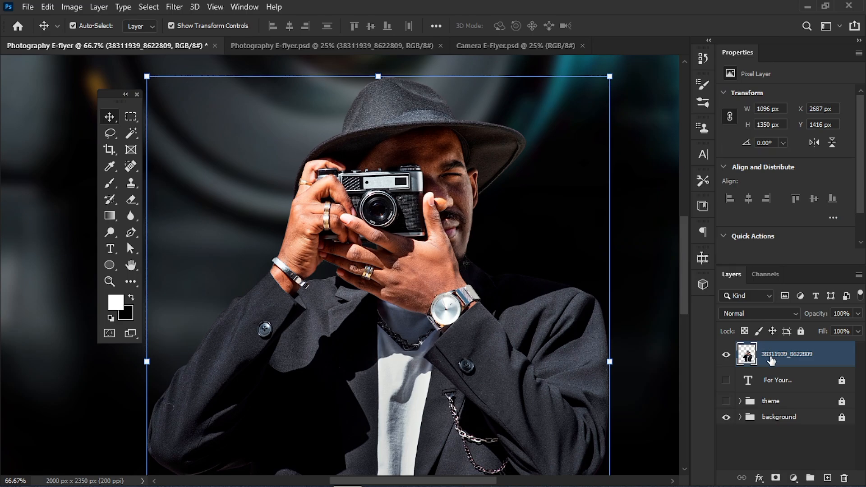
Rename the photographer cutout's layer to "Model".
double_click(772, 355)
text(Model)
key(Return)
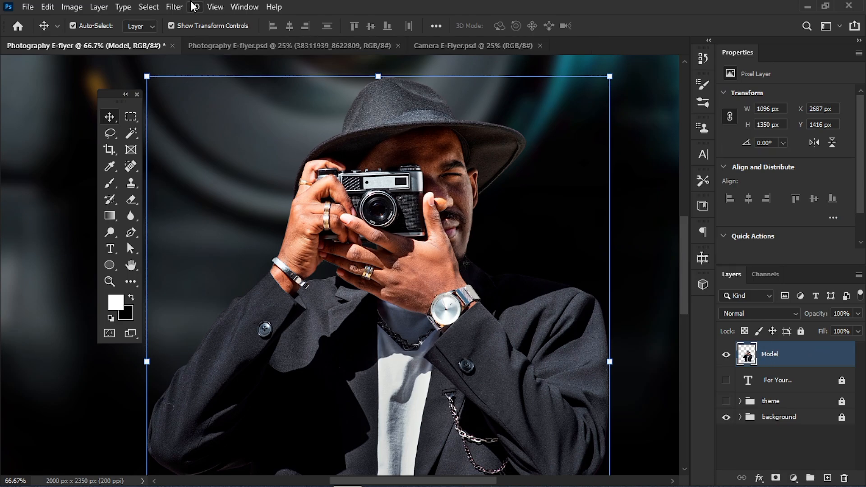
Apply the Sharpen filter to the Model layer and check the detail on the photographer.
click(174, 7)
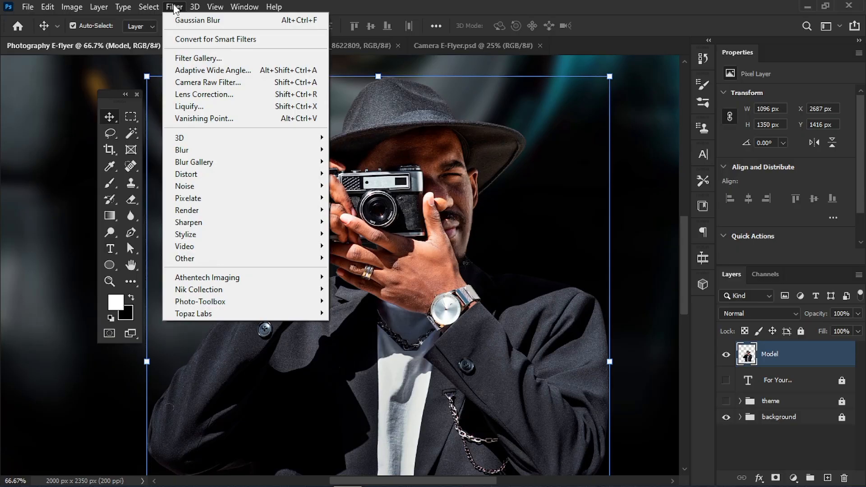
click(447, 328)
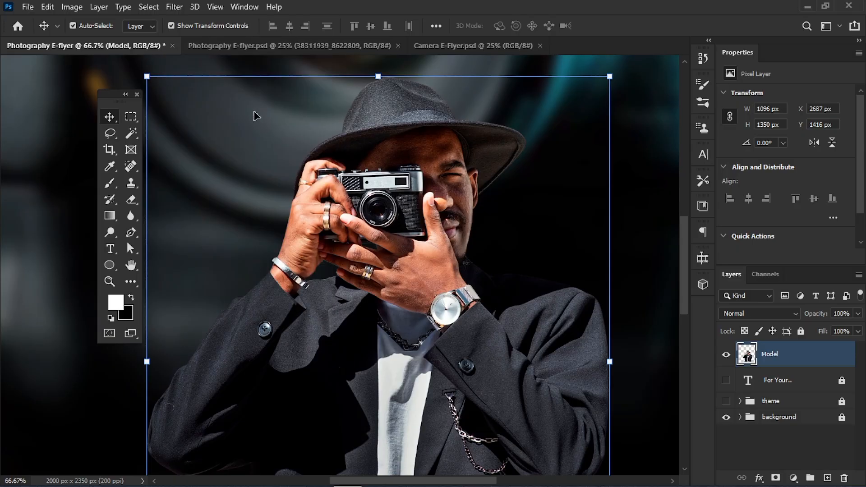
click(175, 7)
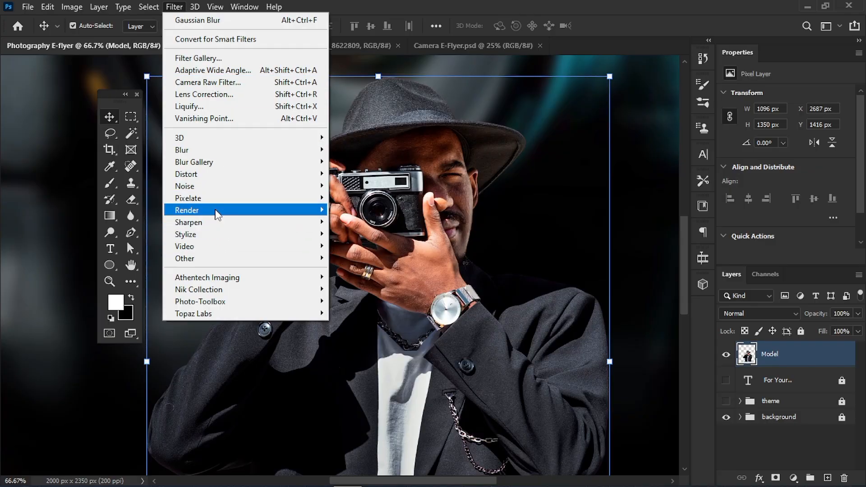
mouse_move(217, 226)
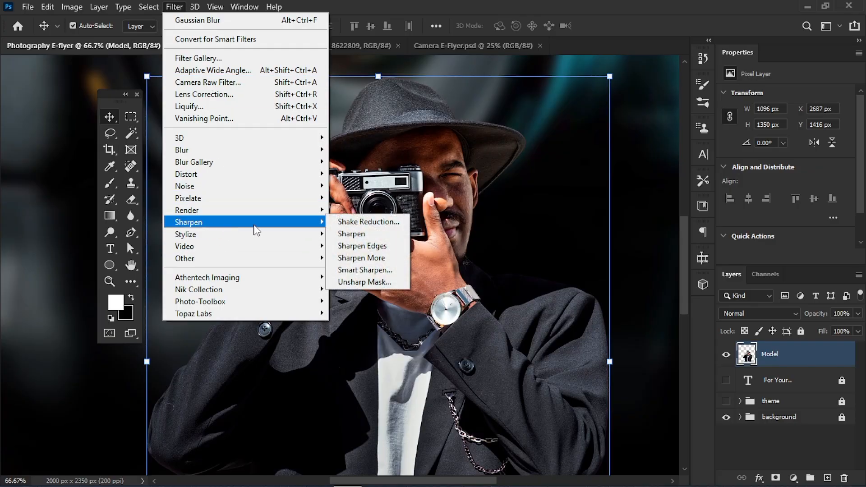
click(359, 235)
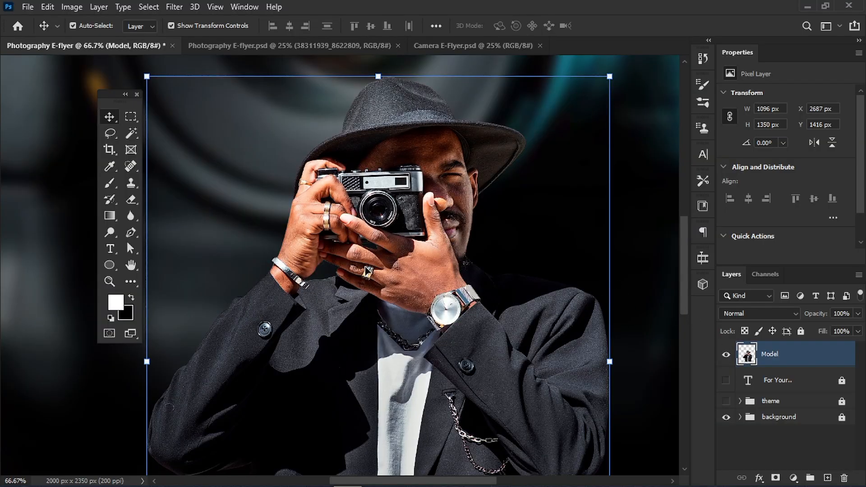
key(ctrl+plus)
key(ctrl+minus)
key(ctrl+minus)
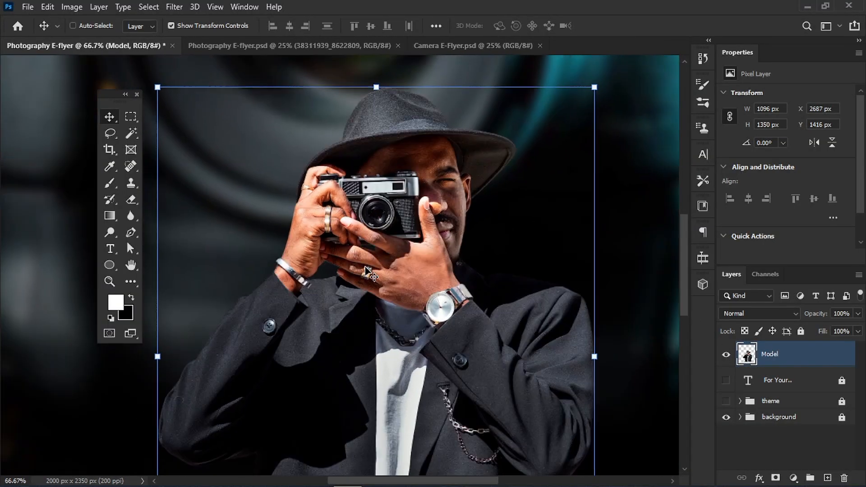
Move the photographer into the flyer's lower-right corner, at about X 3048 px, Y 2032 px.
key(ctrl+plus)
key(ctrl+minus)
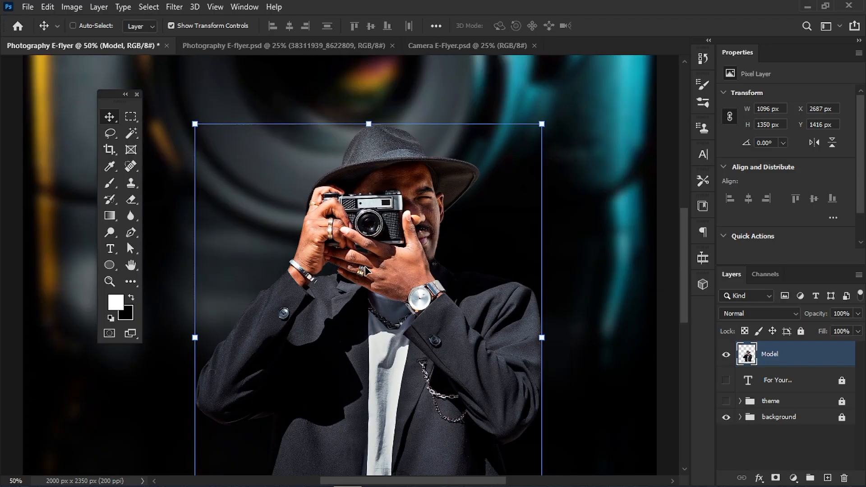
drag(374, 259, 413, 279)
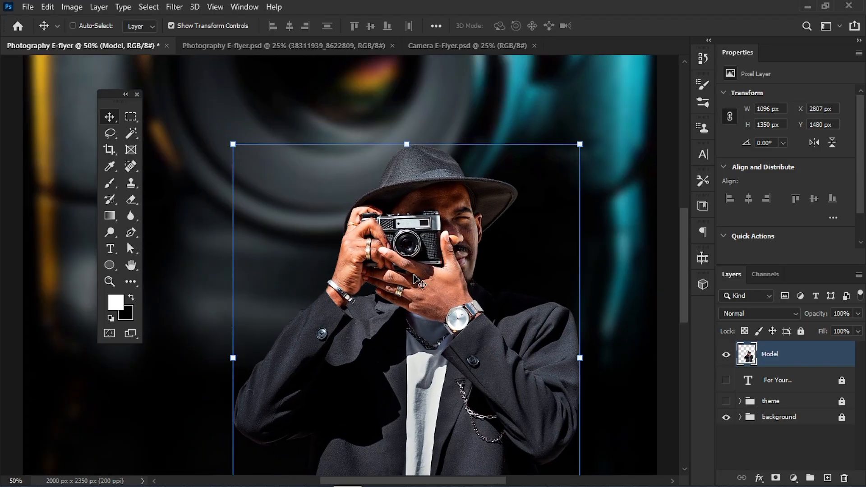
key(ctrl+minus)
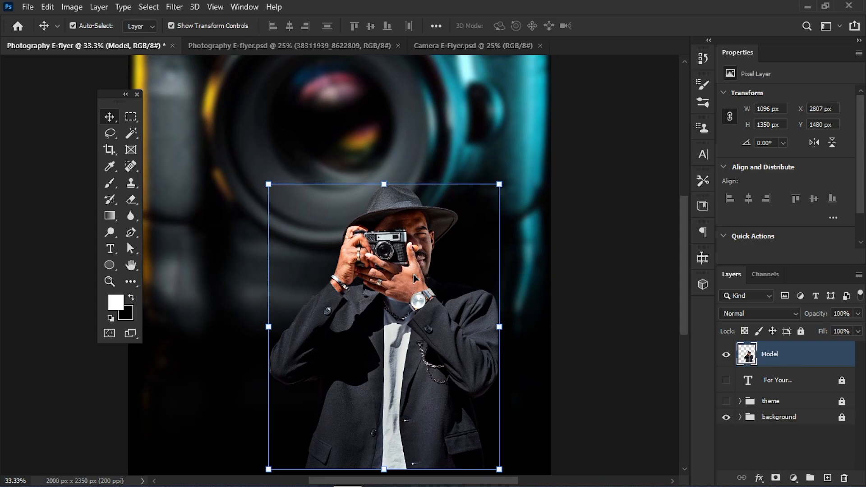
key(ctrl+minus)
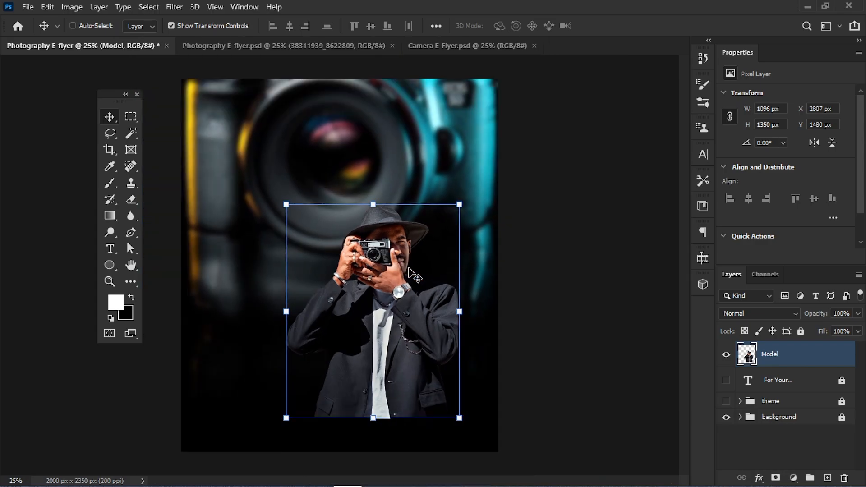
drag(374, 306, 410, 388)
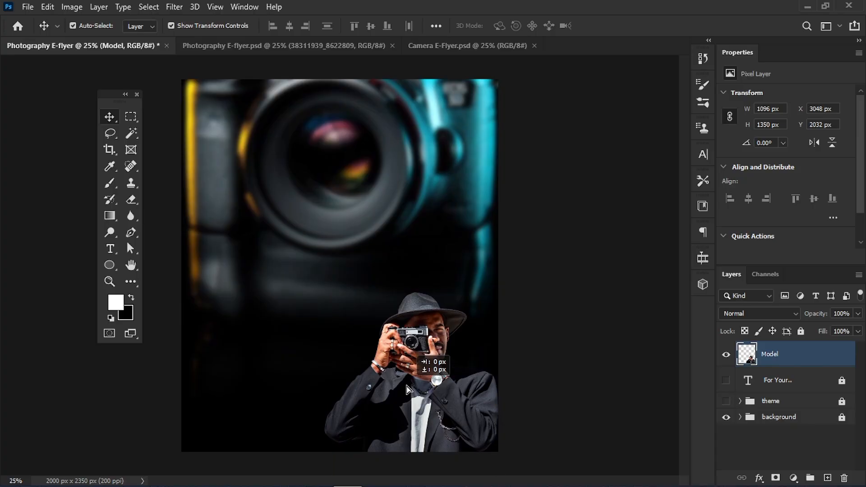
Add a layer mask to the Model layer and paint black along the jacket's lower edge with a soft 300 px brush.
click(775, 477)
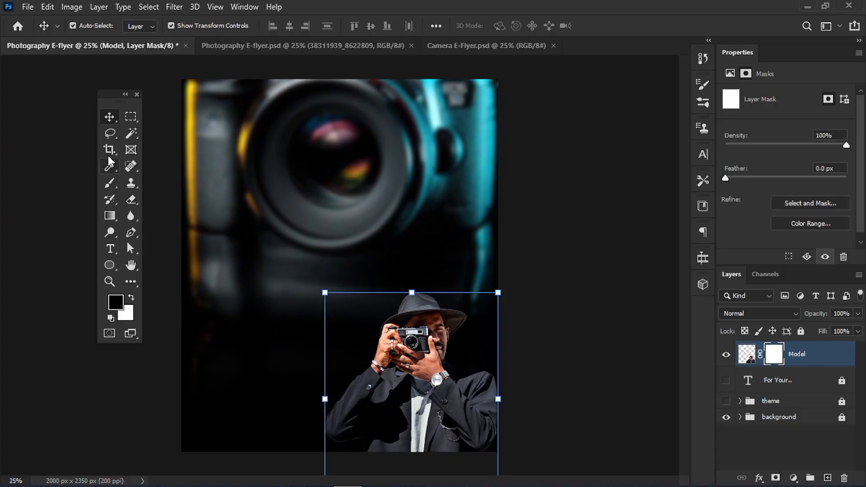
click(111, 188)
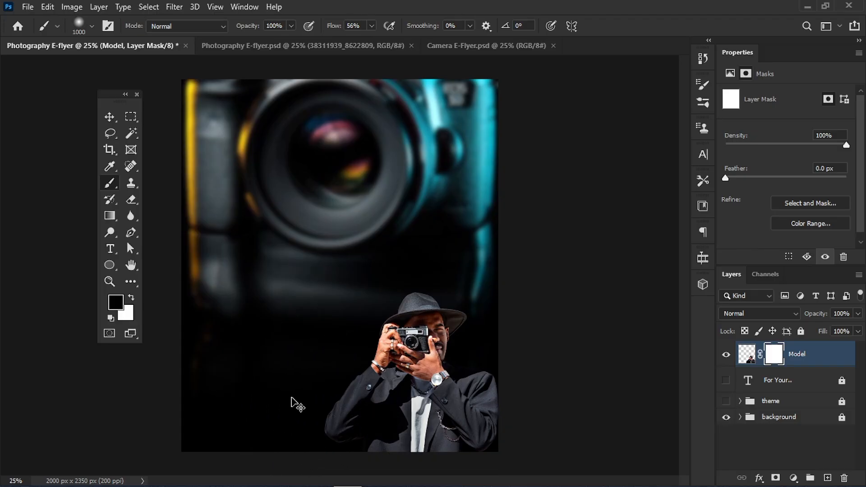
key(ctrl+minus)
key(bracketleft)
key(bracketleft)
key(bracketleft)
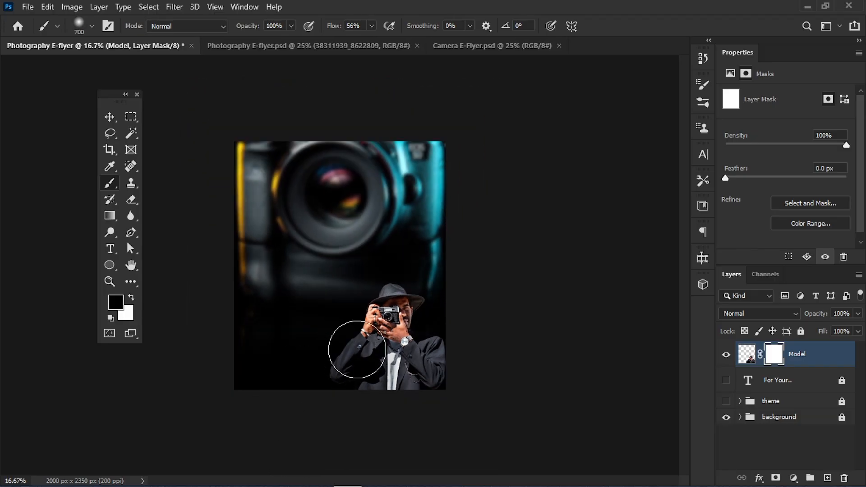
key(bracketleft)
key(bracketleft)
key(bracketleft)
key(bracketleft)
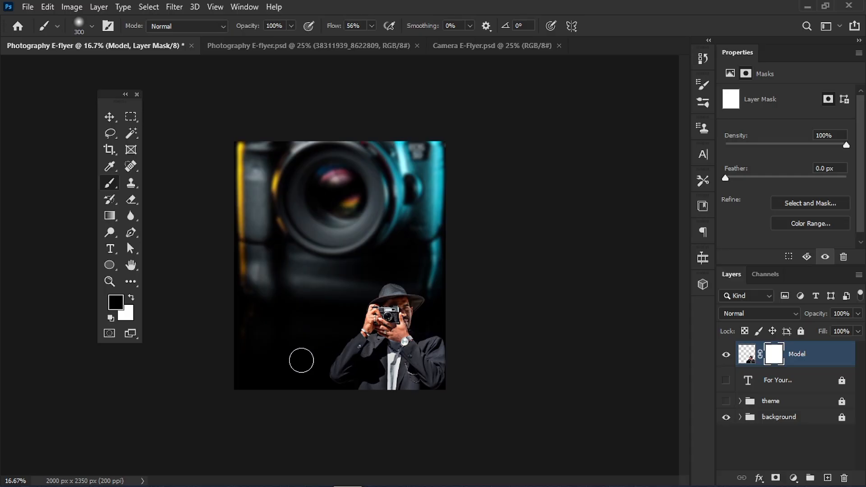
mouse_move(302, 363)
mouse_down()
mouse_move(378, 400)
mouse_move(337, 394)
mouse_move(435, 402)
mouse_move(442, 391)
mouse_move(413, 402)
mouse_up()
Enlarge the brush to 800 px and fade the photographer's lower body further into the dark background on the mask.
key(bracketright)
key(bracketright)
key(bracketright)
key(bracketright)
key(bracketright)
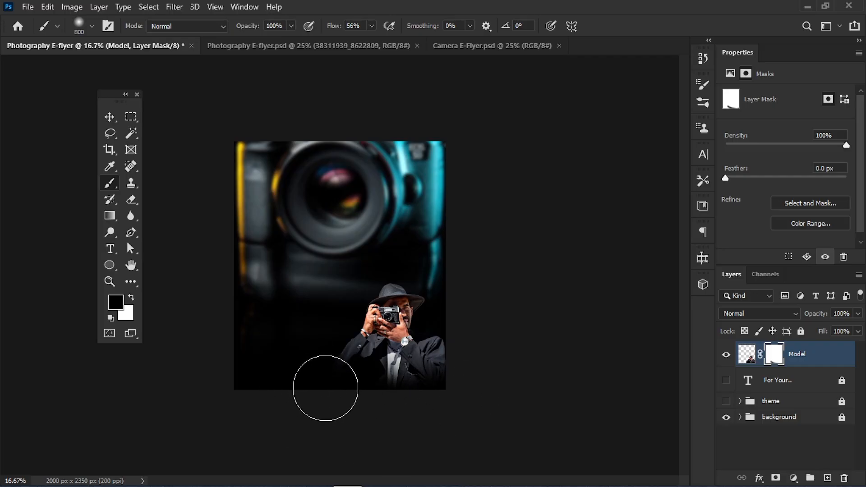
key(ctrl+plus)
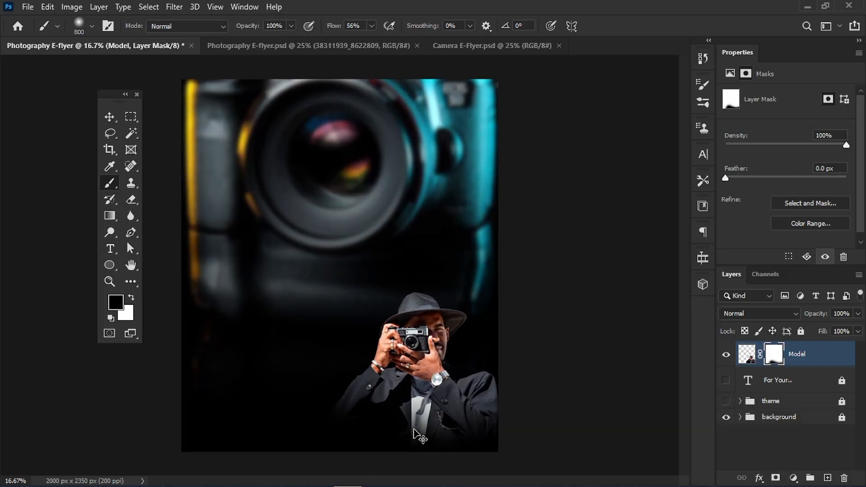
key(ctrl+plus)
key(ctrl+minus)
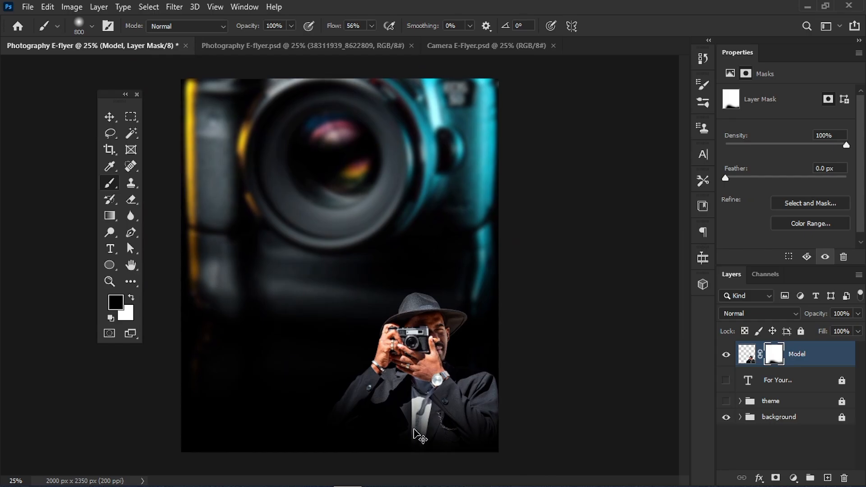
key(ctrl+plus)
key(ctrl+minus)
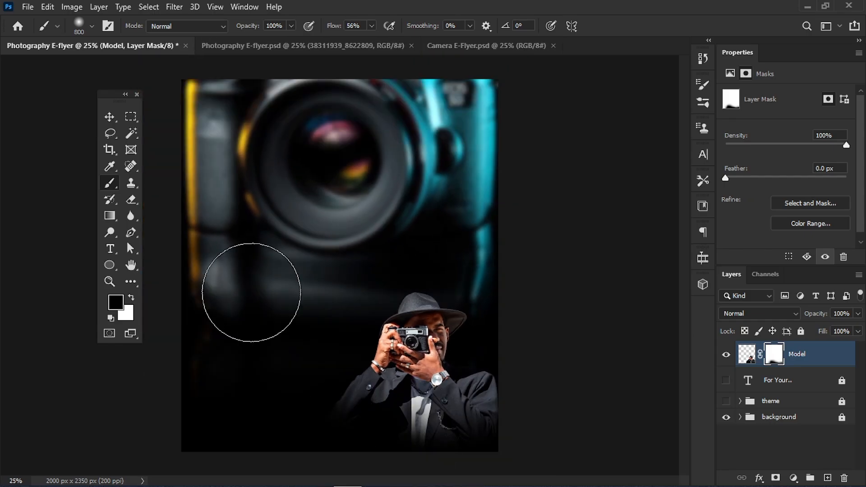
Scale the masked photographer up proportionally to about 112.44%.
click(109, 117)
drag(413, 287, 412, 266)
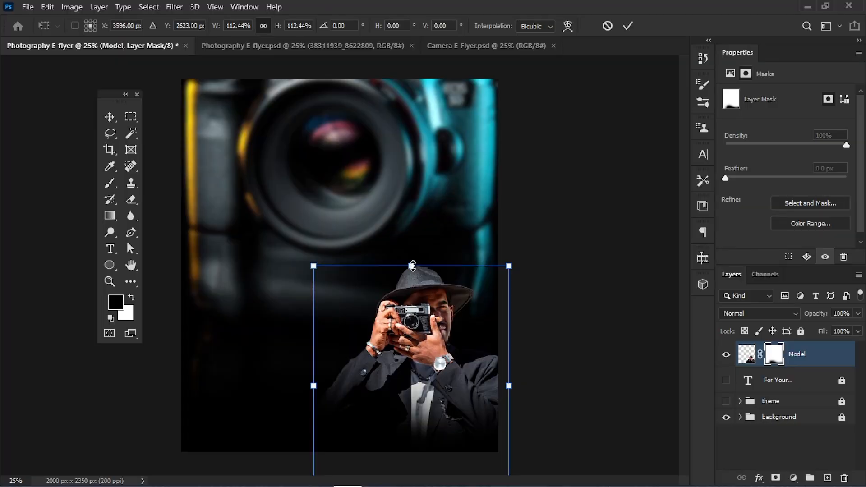
click(628, 26)
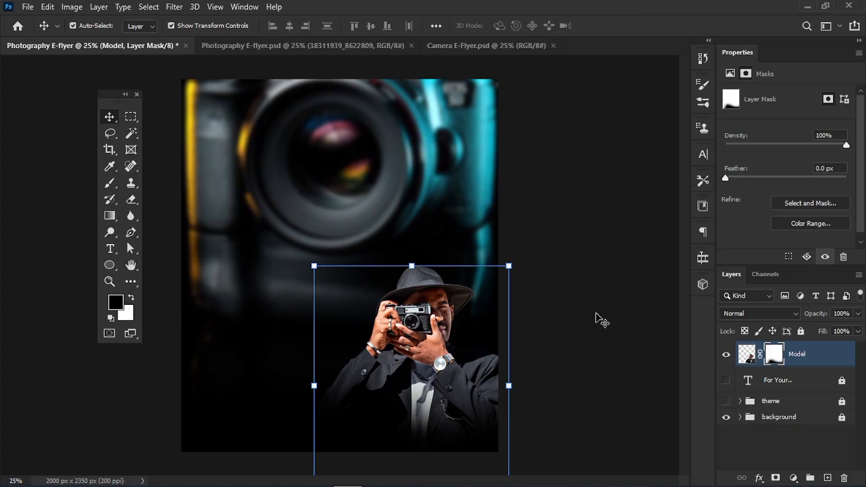
Lock the Model layer and show the theme group and the "For Your.." text again.
key(ctrl+slash)
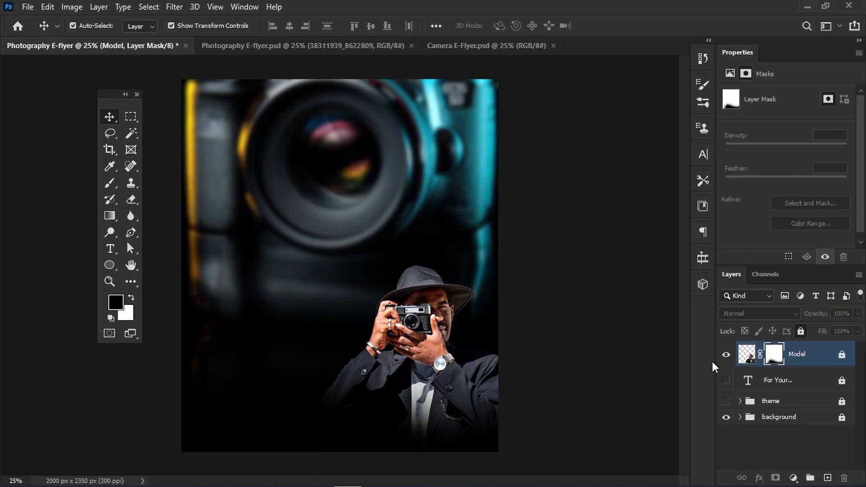
click(727, 401)
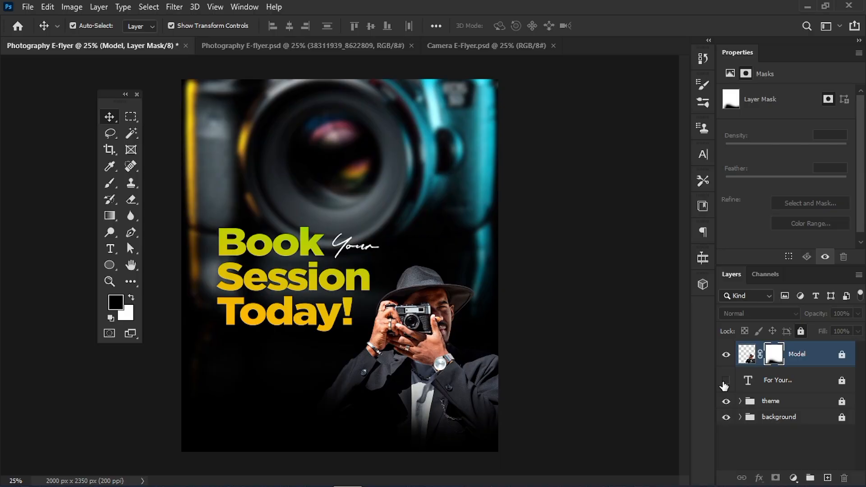
click(725, 381)
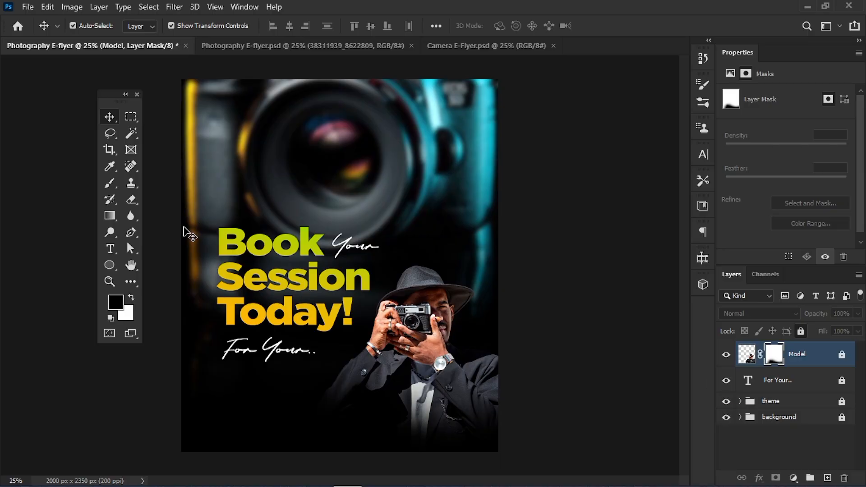
Unlock the theme group and scale the "Book Session Today!" headline together with the "Your" script to about 110.93%.
drag(174, 228, 405, 307)
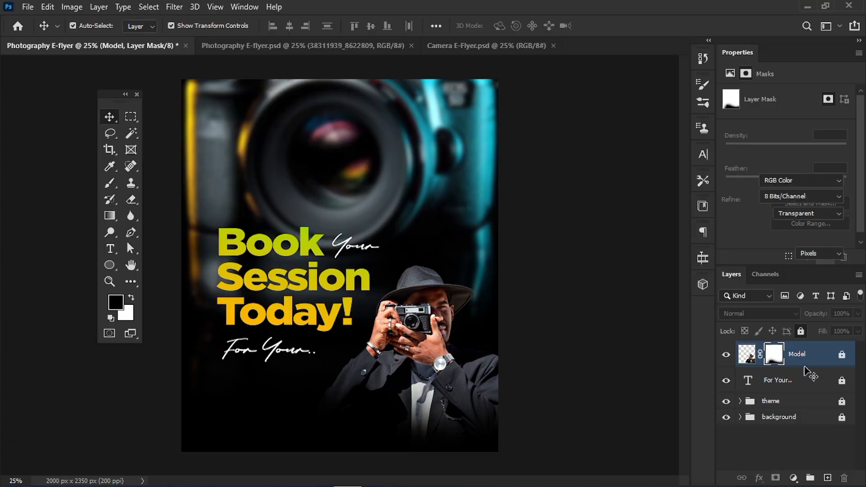
click(841, 402)
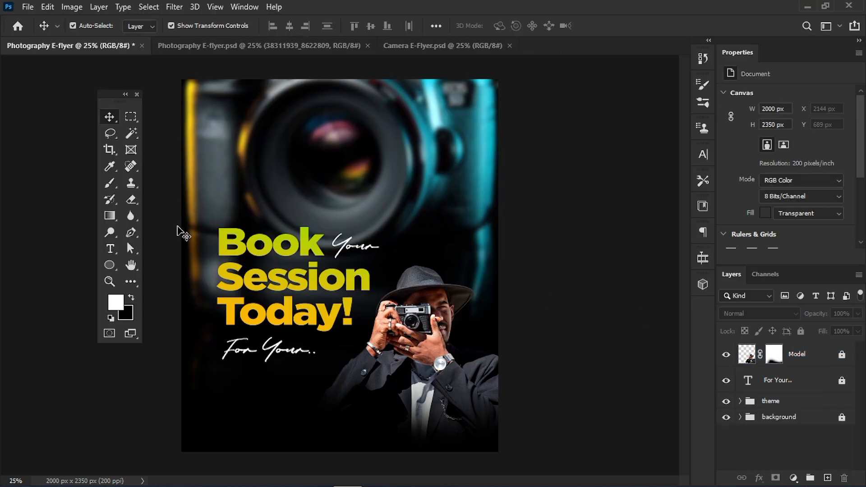
drag(177, 223, 381, 305)
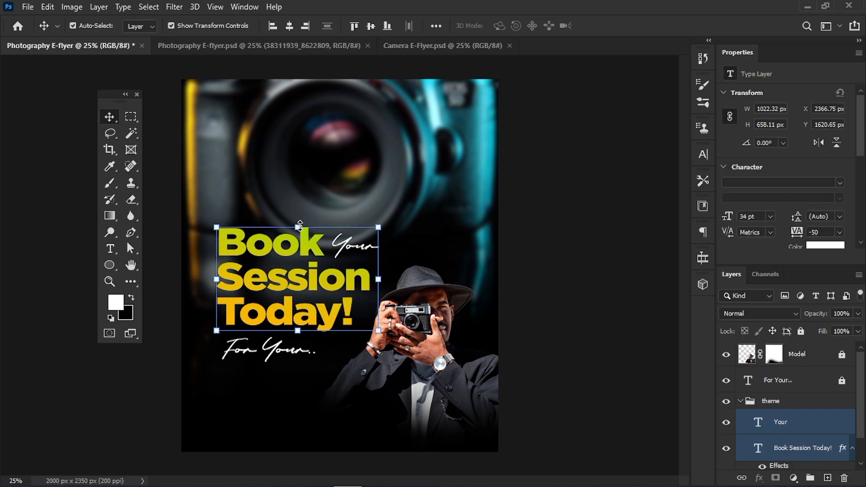
drag(301, 219, 300, 212)
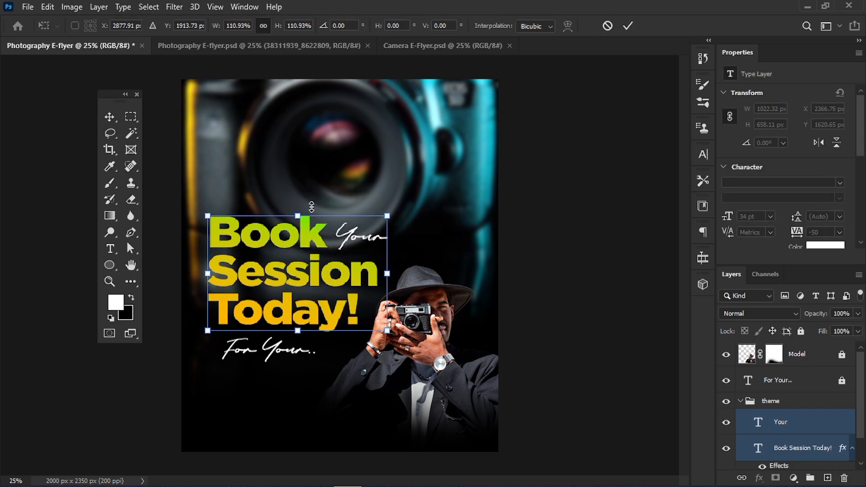
click(628, 26)
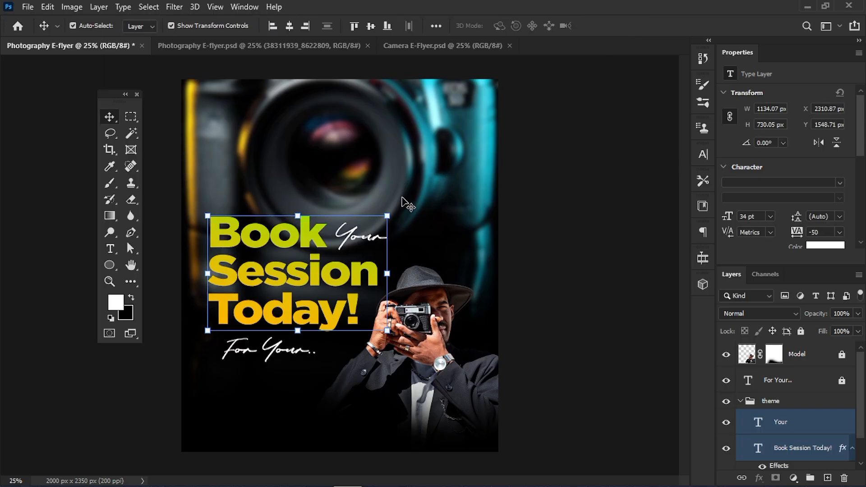
Unlock the "For Your.." text and shift it slightly left beneath the enlarged headline.
click(216, 167)
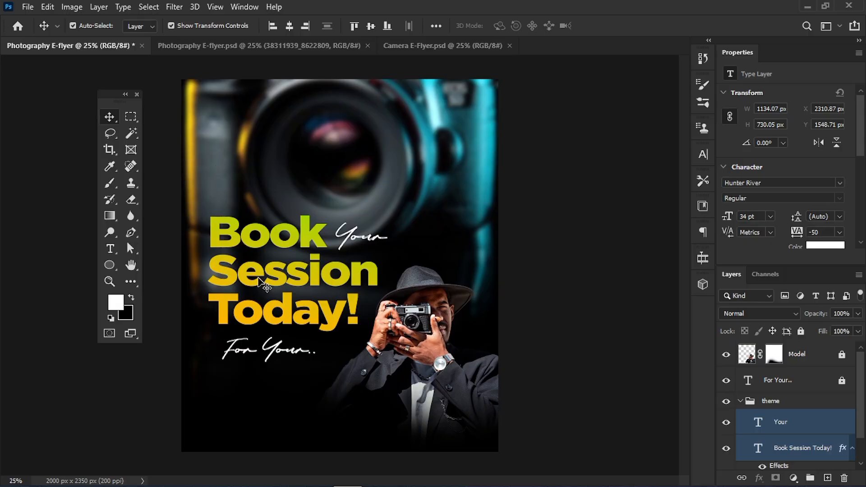
drag(268, 352, 270, 349)
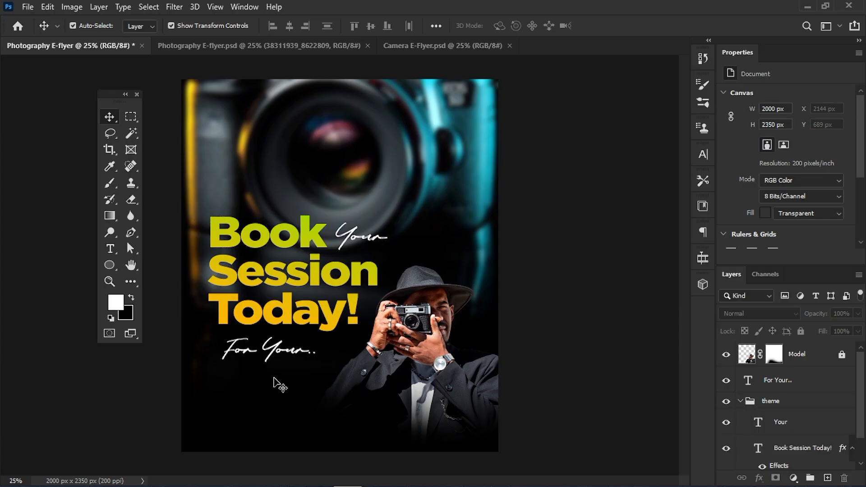
drag(272, 357, 264, 352)
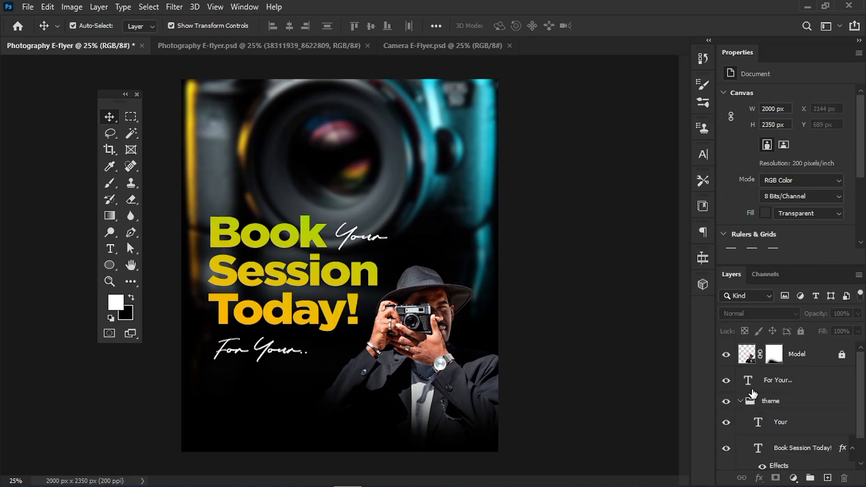
Collapse the theme group and add a black Drop Shadow to it, keeping 100% opacity and 0 px distance.
click(741, 401)
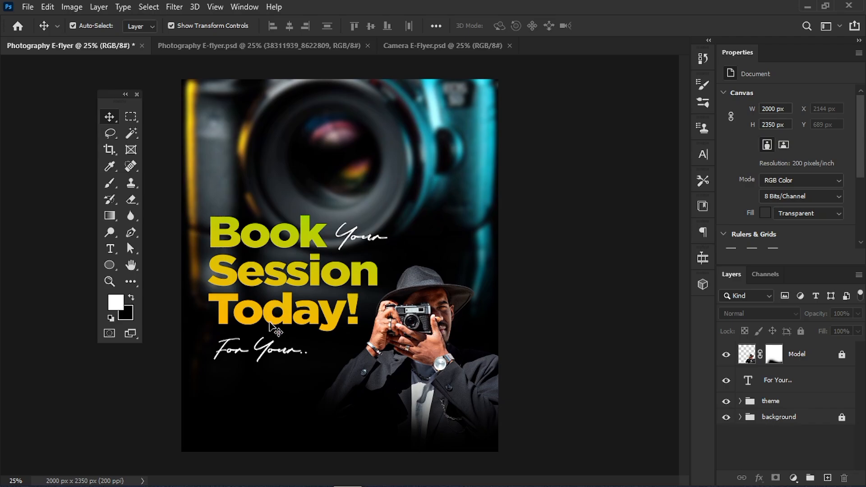
click(800, 407)
right_click(799, 407)
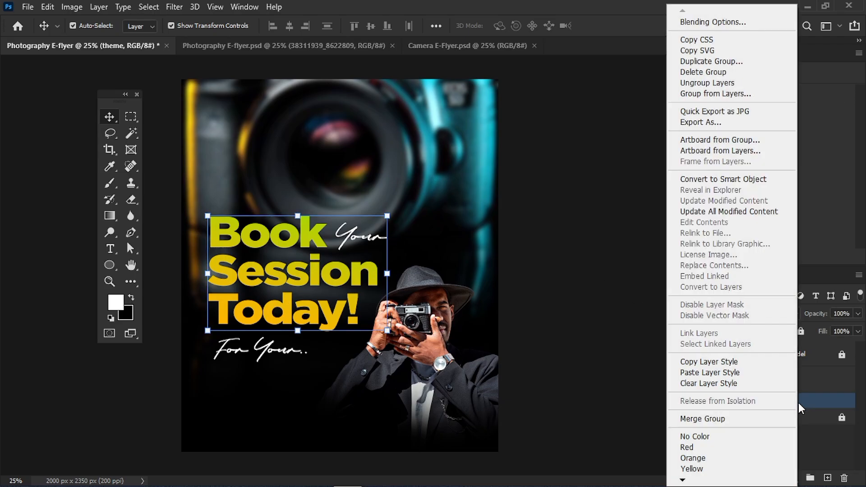
click(711, 22)
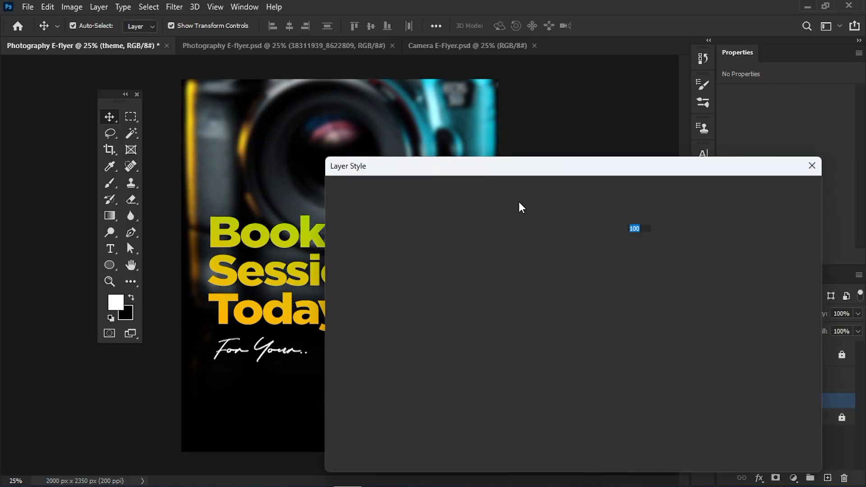
click(390, 405)
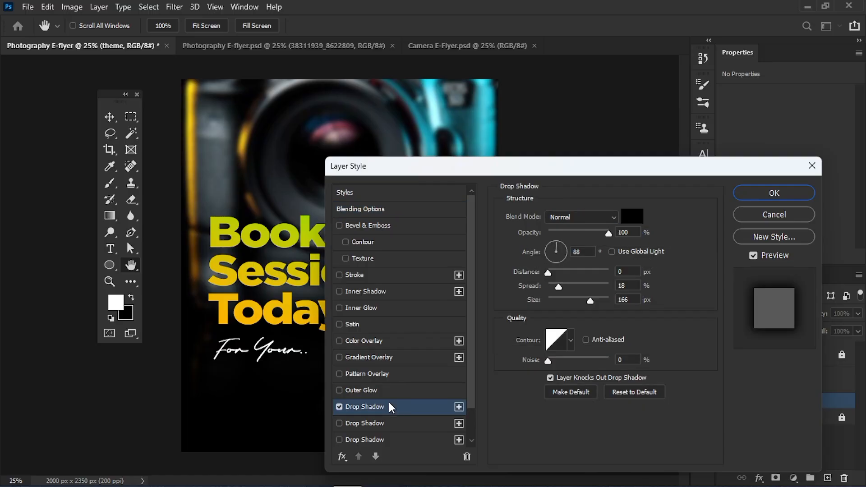
drag(419, 168, 486, 136)
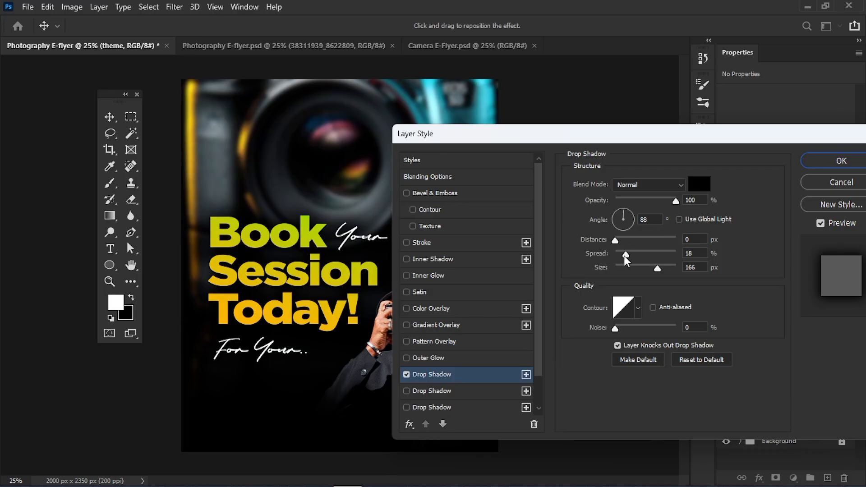
Set the theme group's drop shadow spread to 10%, reduce its size slightly and apply the layer style.
drag(624, 256, 622, 255)
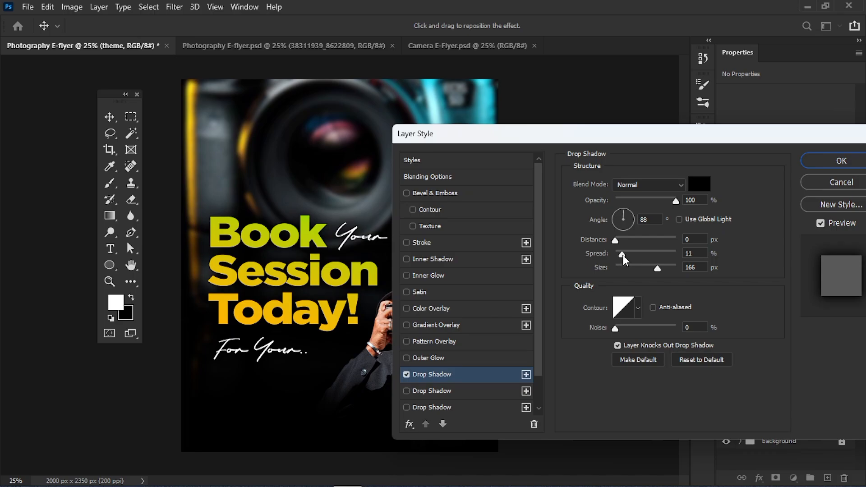
click(621, 255)
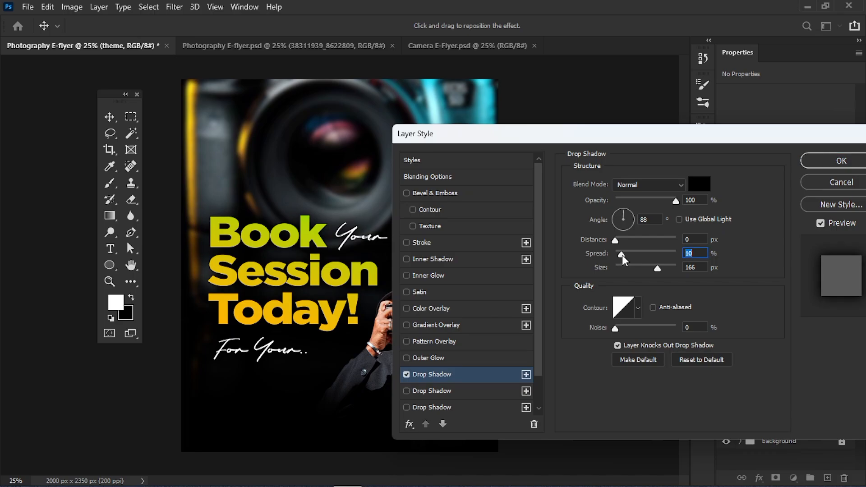
drag(657, 267, 654, 268)
key(Tab)
mouse_move(688, 132)
mouse_down()
mouse_move(770, 143)
mouse_move(702, 135)
mouse_up()
click(851, 169)
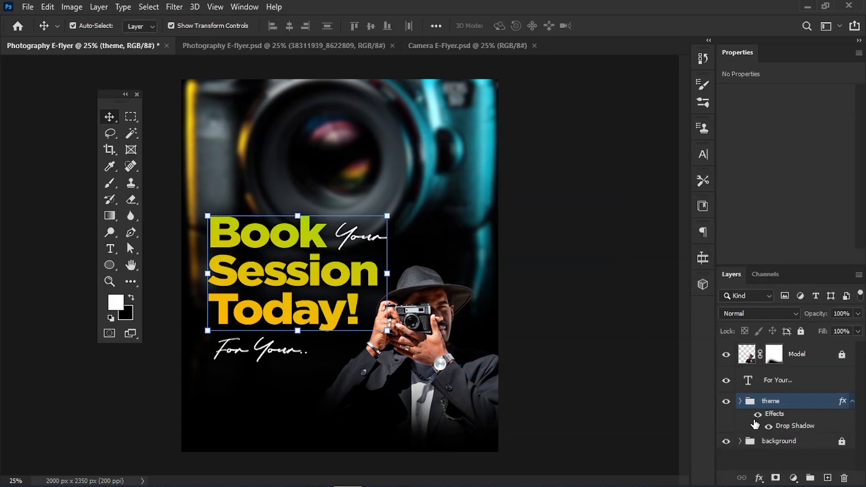
Compare the headline with and without the theme group's drop shadow by toggling its effects at closer zoom.
click(758, 422)
click(758, 419)
key(ctrl+plus)
key(ctrl+plus)
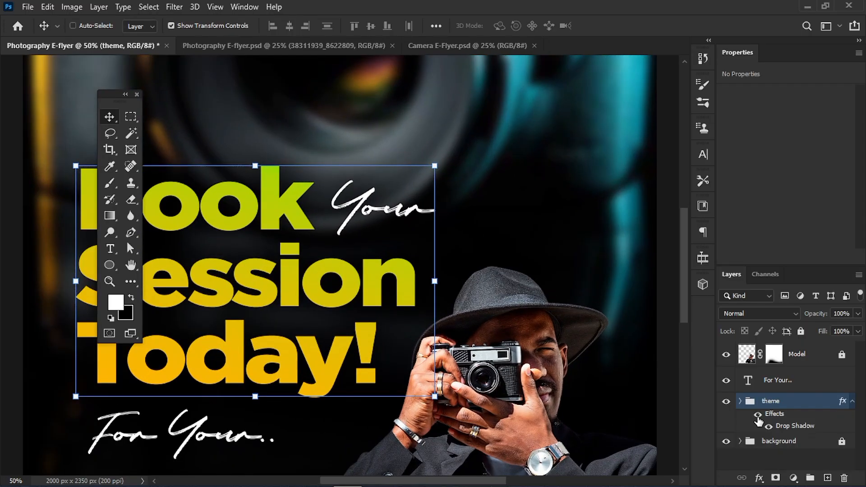
key(ctrl+minus)
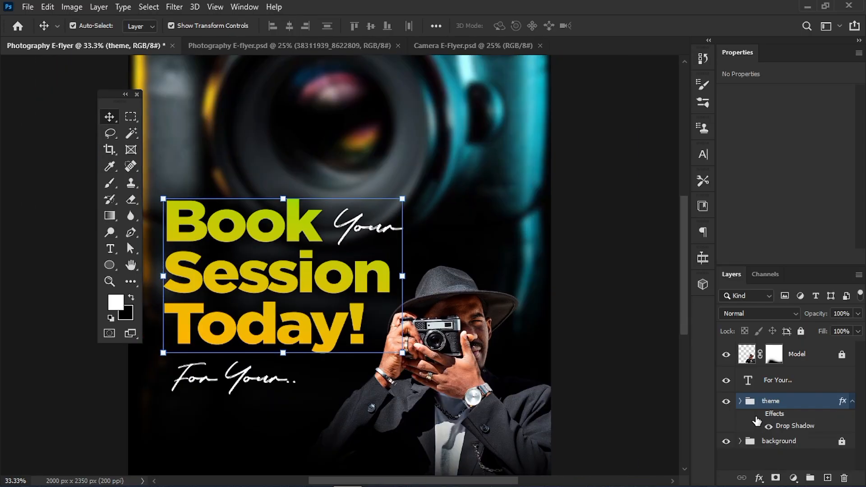
click(757, 421)
click(756, 420)
click(757, 421)
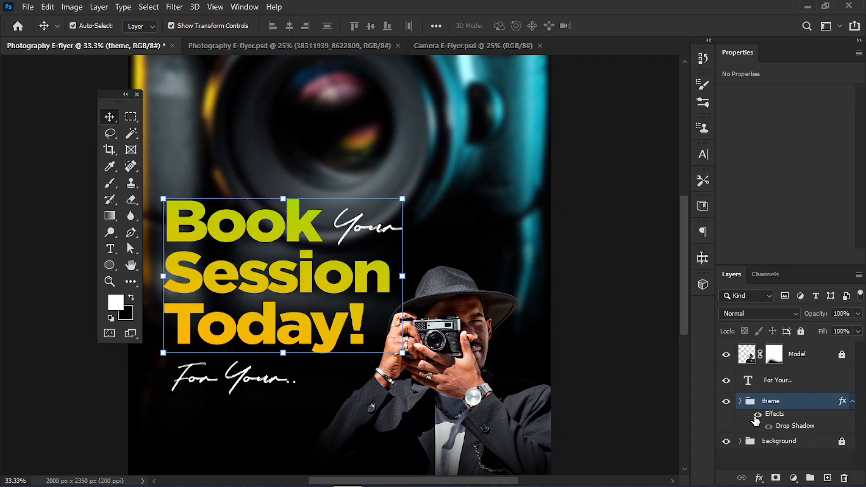
click(756, 420)
key(ctrl+minus)
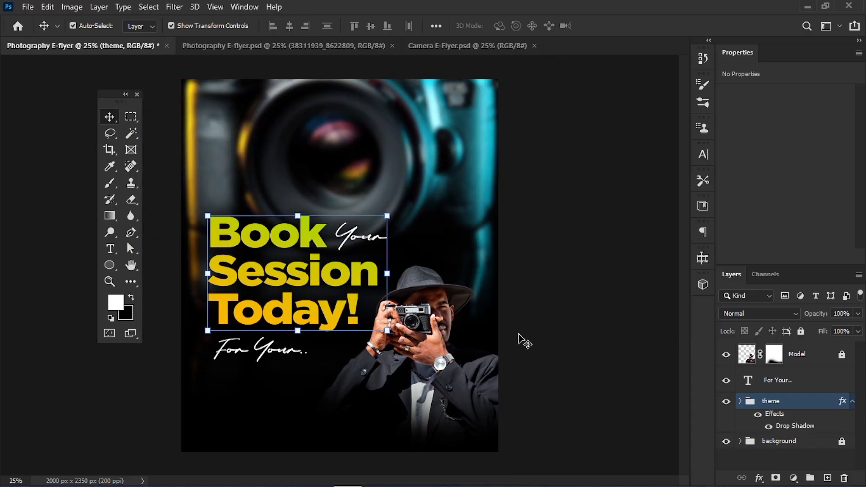
click(63, 208)
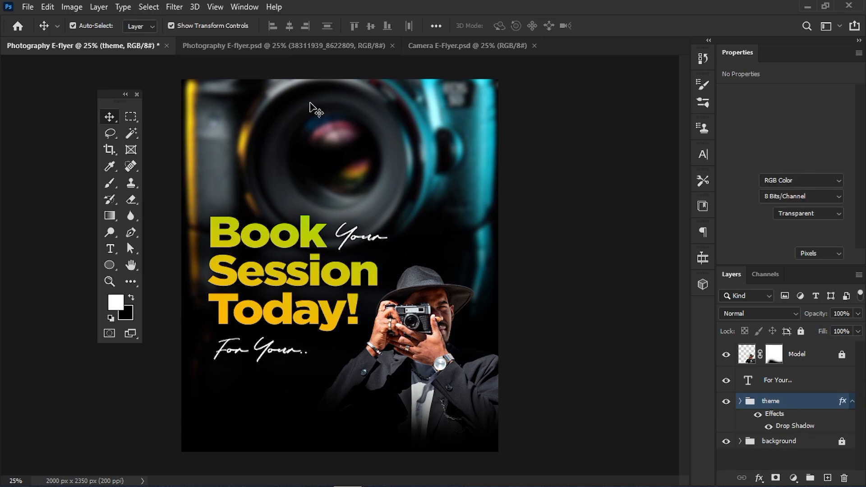
Bring the white services list from the Photography E-flyer.psd document into the flyer and place it beneath the "For Your.." text.
click(254, 43)
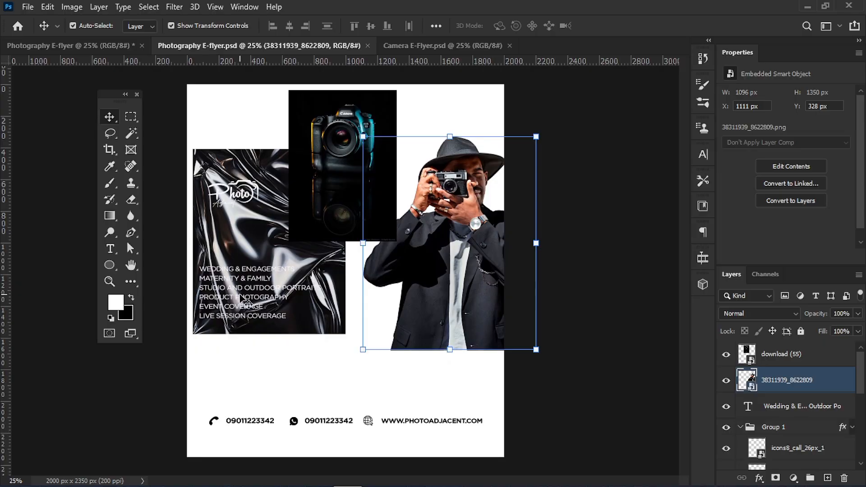
drag(220, 298, 244, 316)
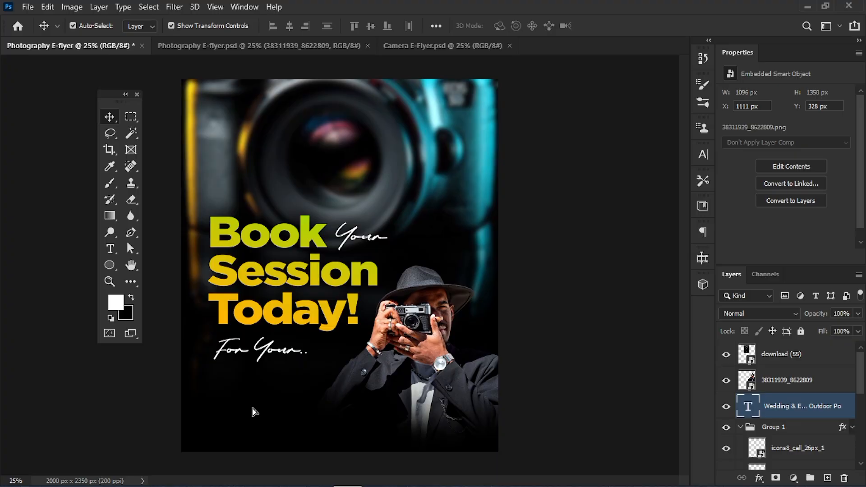
drag(254, 412, 277, 407)
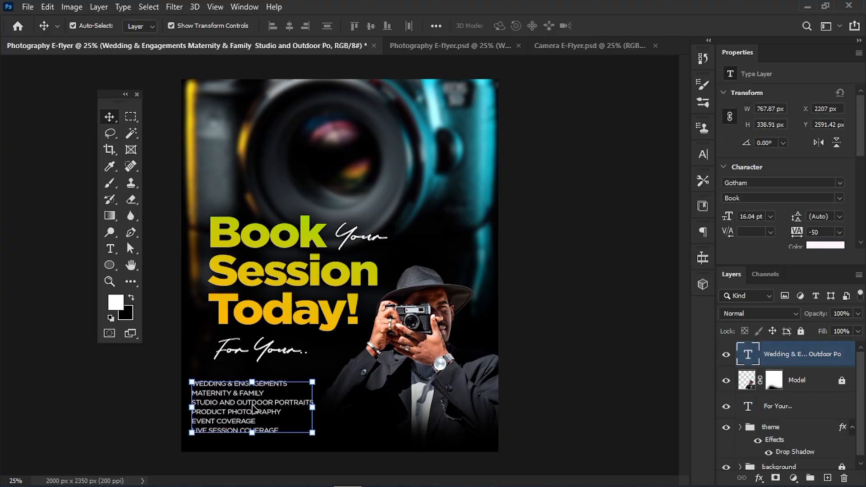
drag(285, 395, 283, 391)
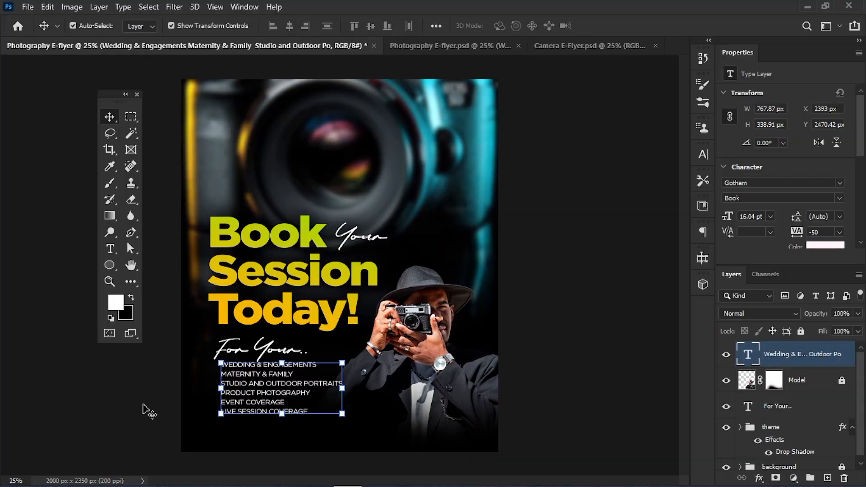
Nudge the "For Your.." text up slightly to clear the services list.
click(271, 356)
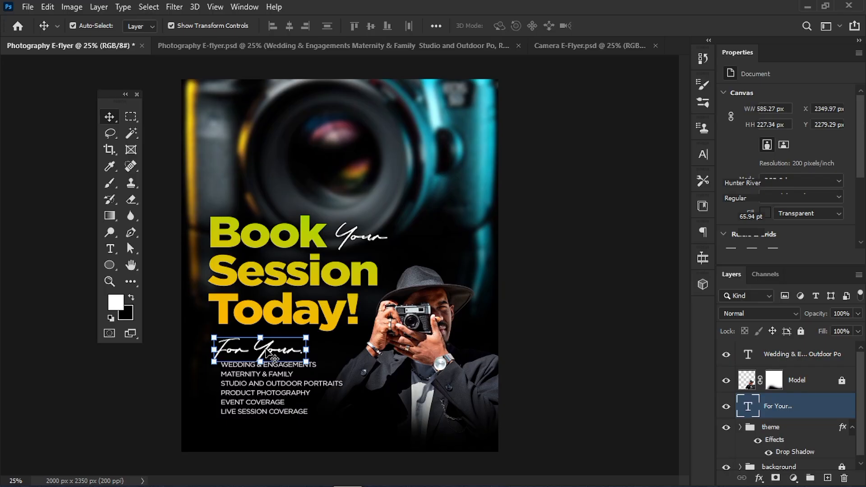
key(Up)
key(Up)
key(Up)
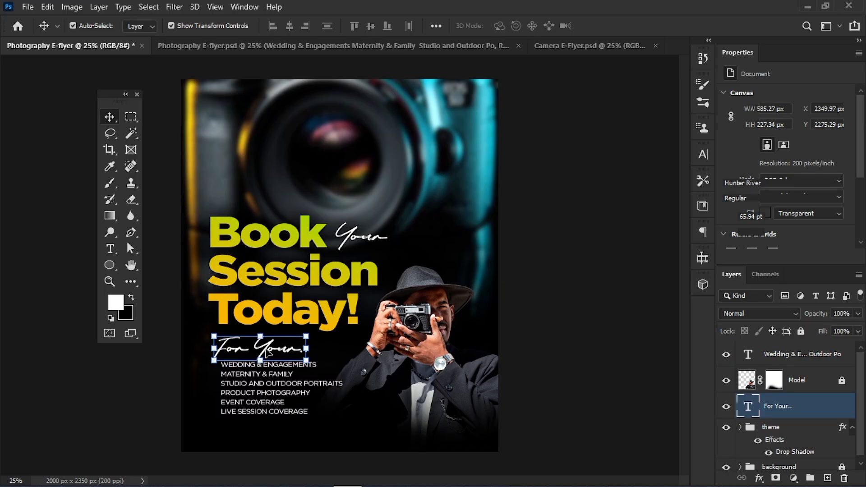
key(Up)
key(Up)
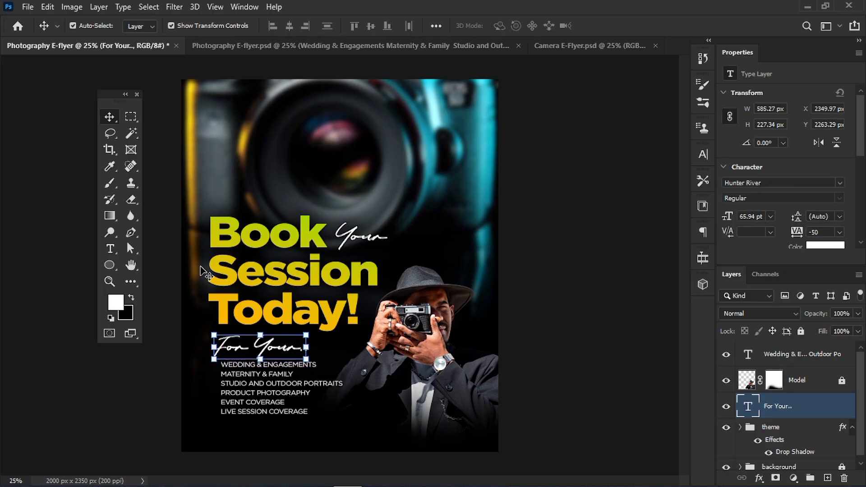
click(176, 231)
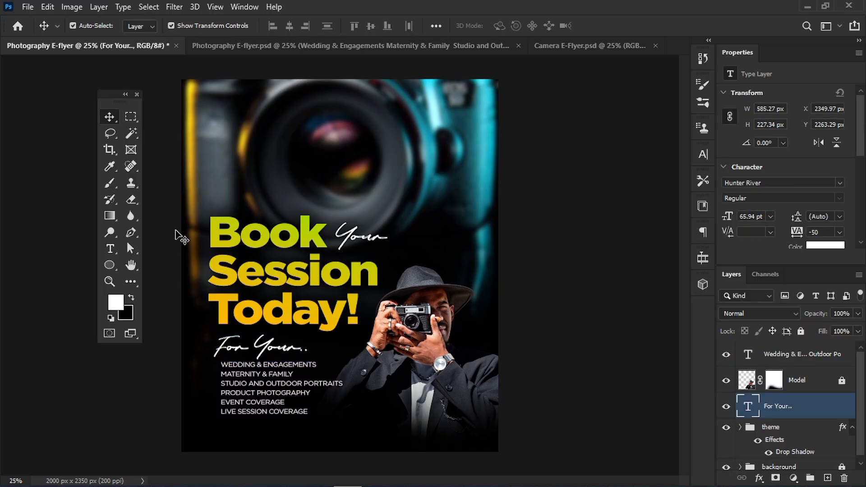
Shift the "Book Session Today!" headline together with the "Your" script slightly up and left.
click(367, 298)
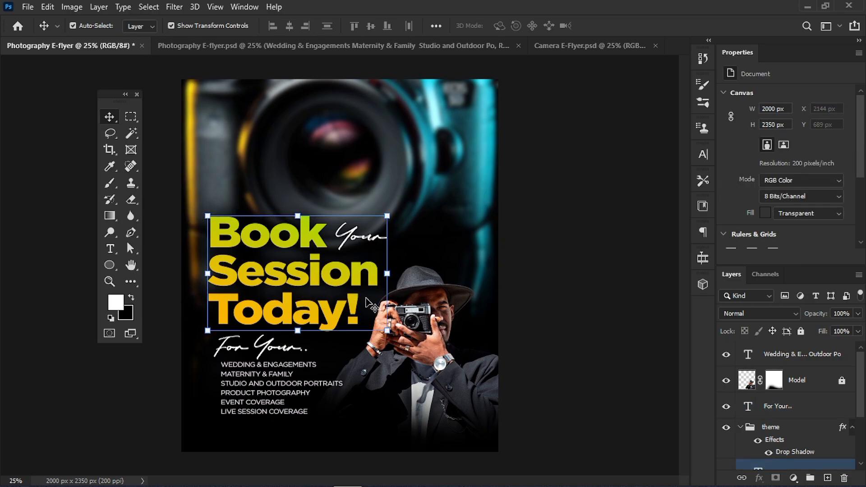
click(272, 258)
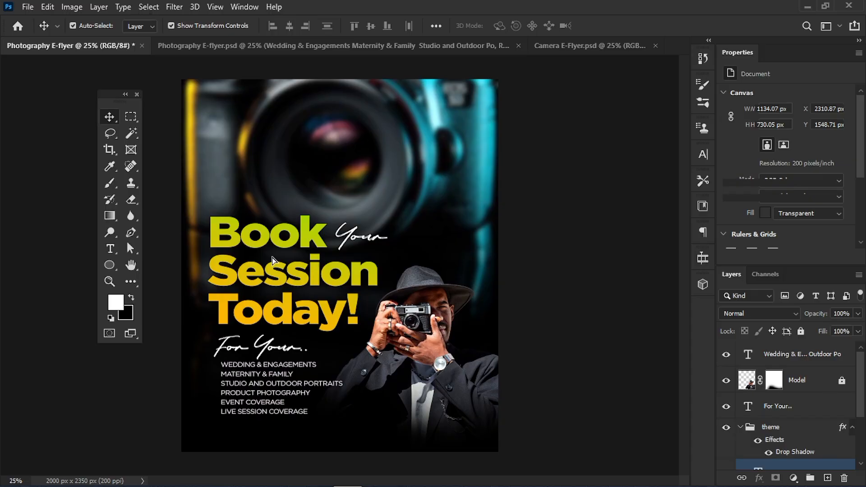
key(ctrl+z)
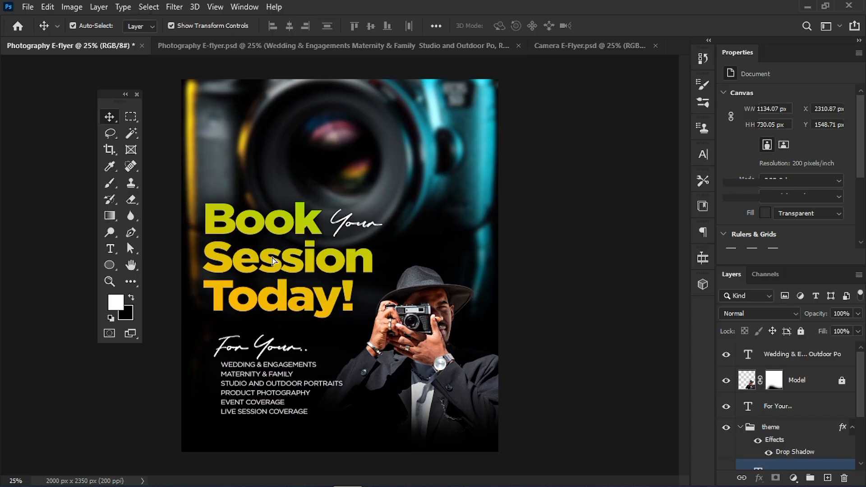
Select the "For Your.." text with the services list and move both up and slightly left, closer beneath the headline.
drag(164, 346, 256, 400)
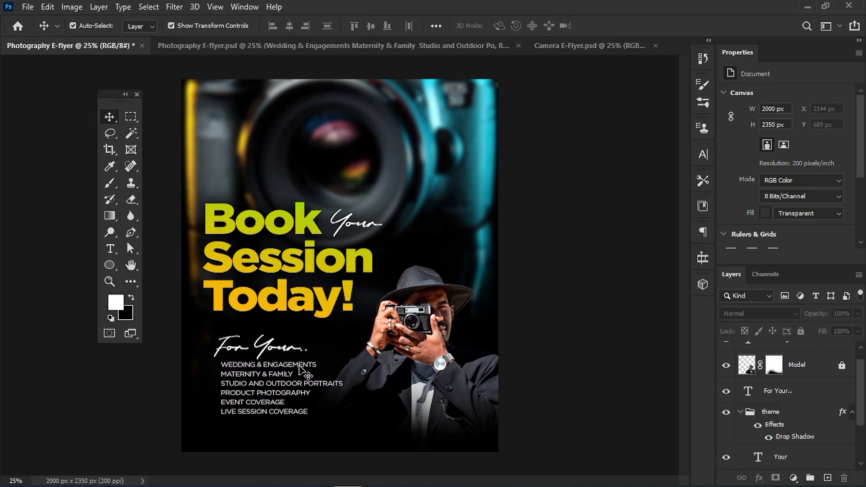
drag(165, 337, 277, 402)
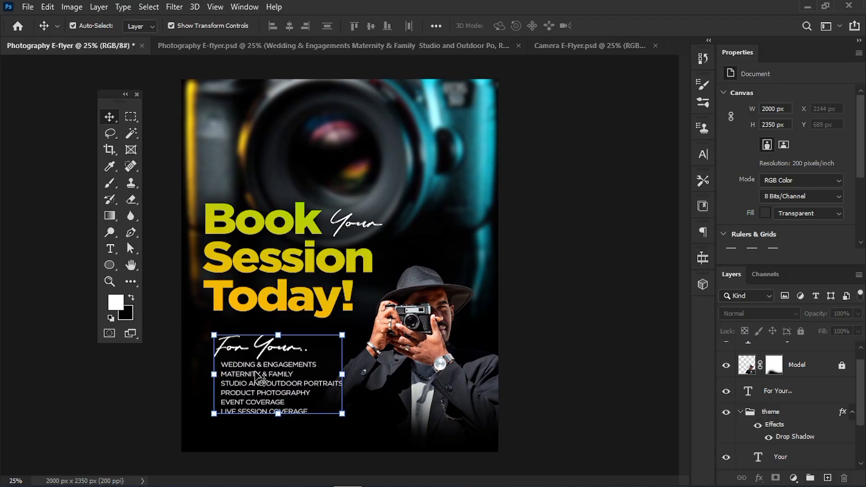
drag(250, 367, 247, 358)
key(Left)
key(Left)
key(Left)
key(Left)
key(Left)
key(Left)
key(Left)
key(Left)
key(Up)
key(Up)
key(Up)
key(Up)
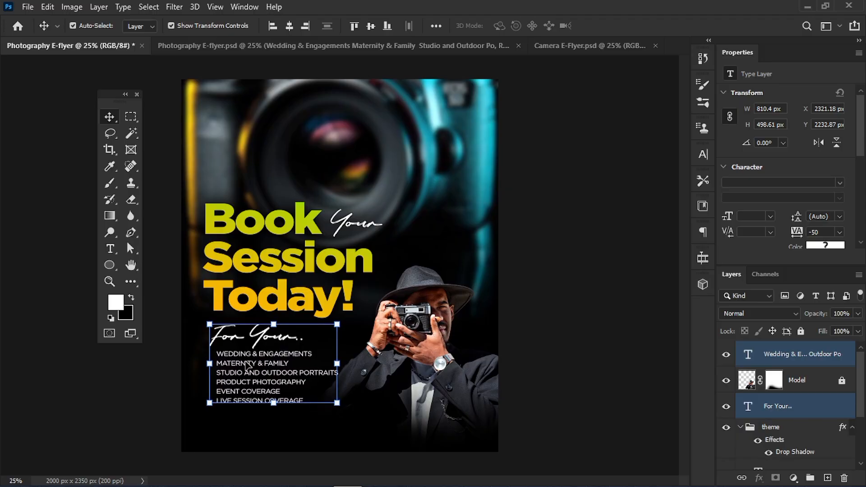
click(110, 389)
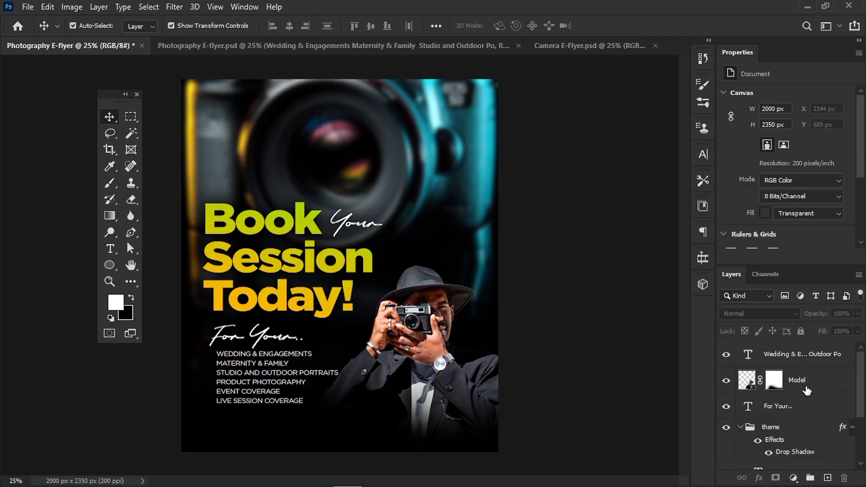
Unlock the Model layer and scale the photographer up proportionally to 108.16%.
click(448, 368)
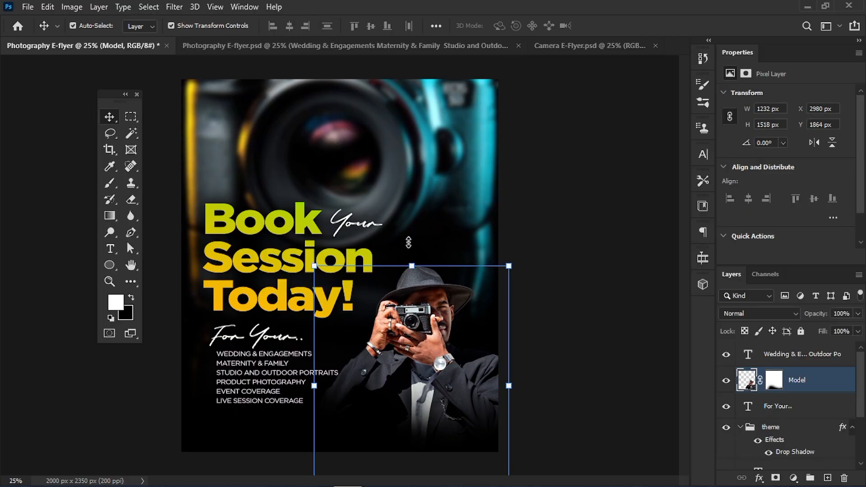
drag(411, 266, 409, 245)
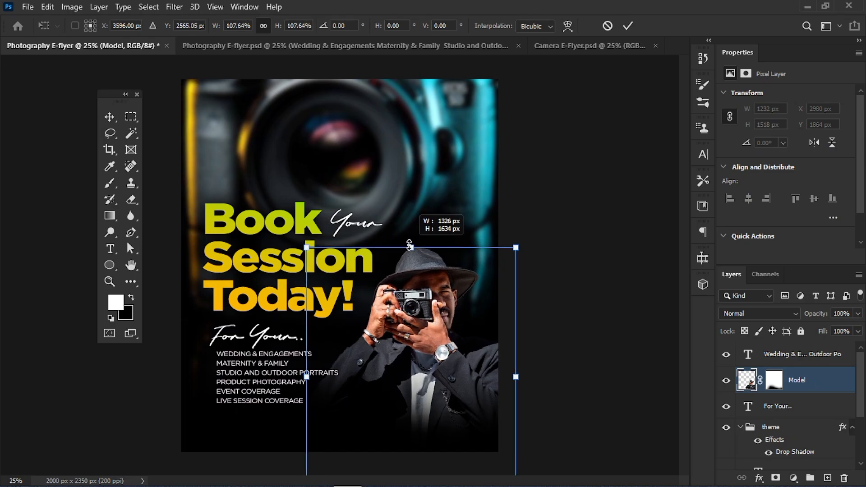
drag(410, 244, 411, 246)
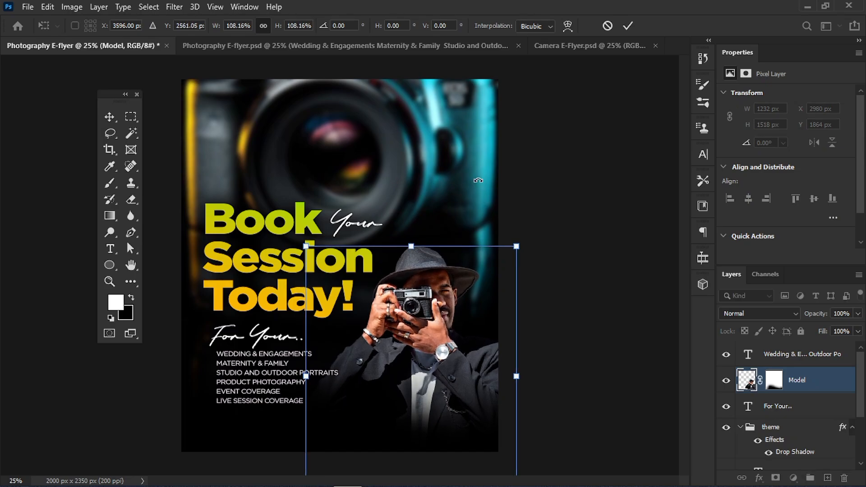
click(626, 27)
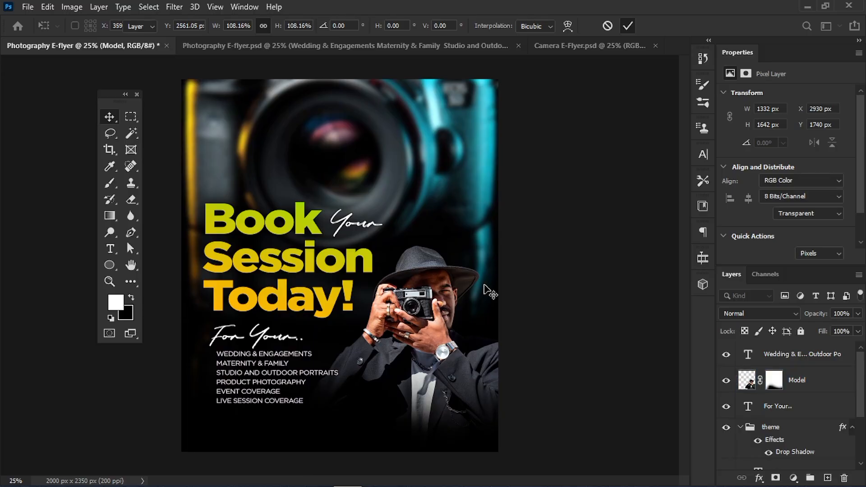
Move the "For Your.." text and the services list together slightly right and up, tucking them under "Today!".
click(270, 380)
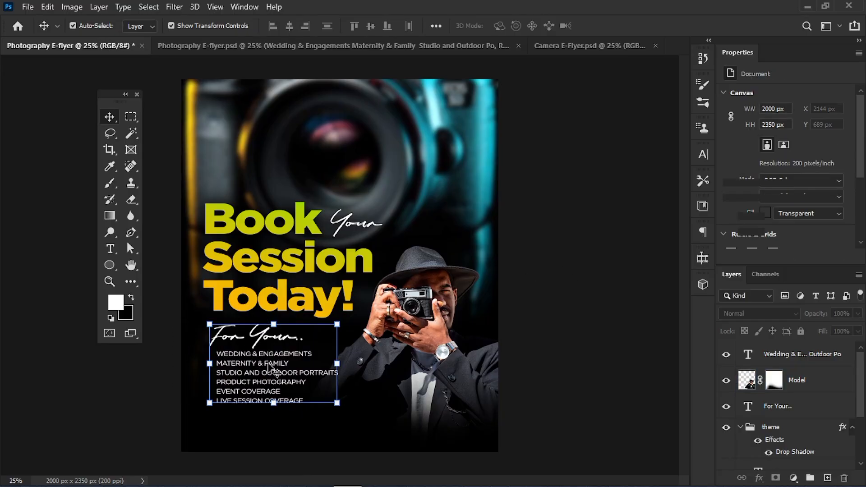
drag(254, 366, 268, 360)
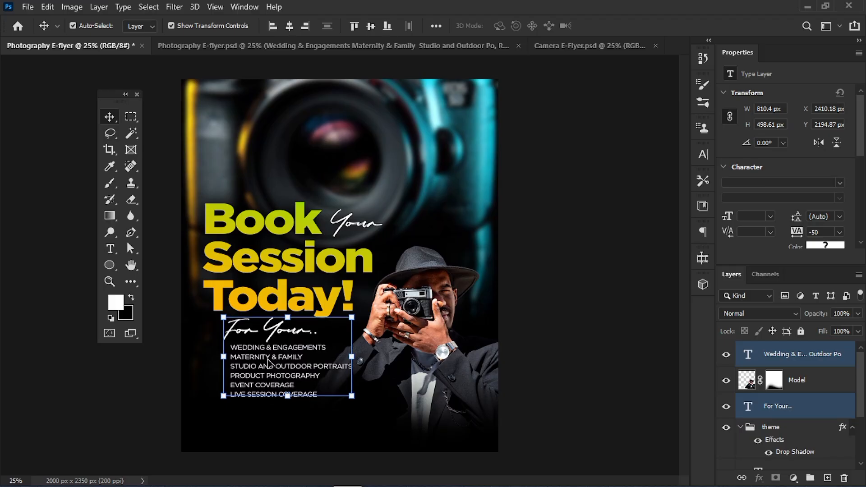
key(Up)
key(Left)
key(Up)
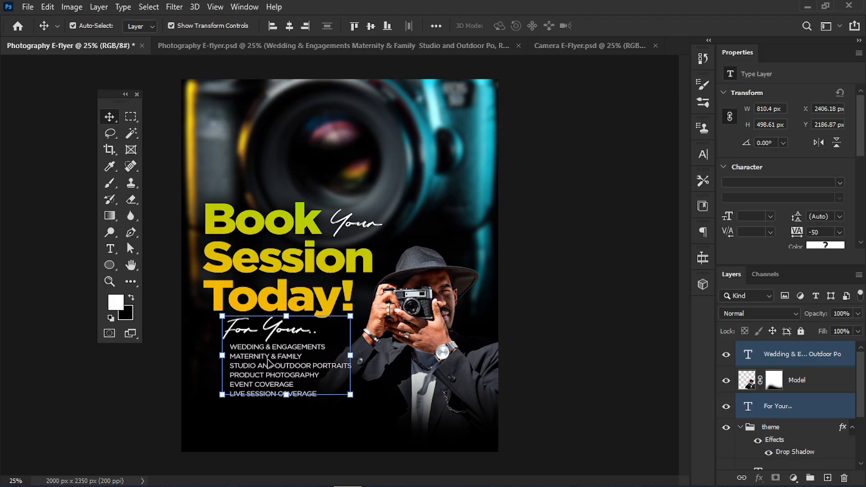
Nudge the "For Your.." text and the services list together slightly up and left.
key(Up)
key(Left)
key(Up)
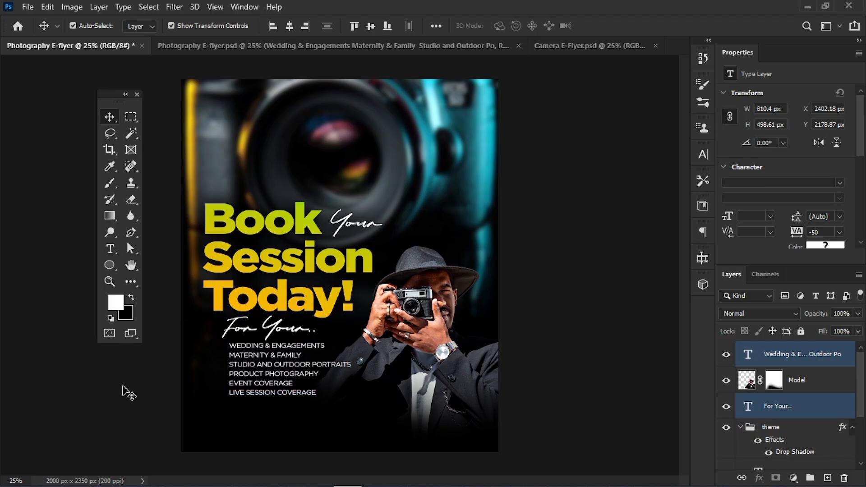
Clear the selection that caught the photographer and lock the Model layer.
drag(175, 197, 361, 282)
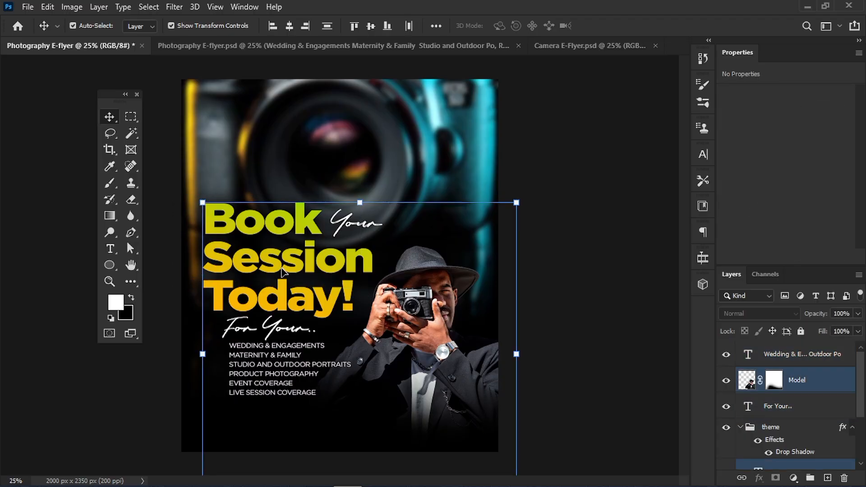
click(556, 216)
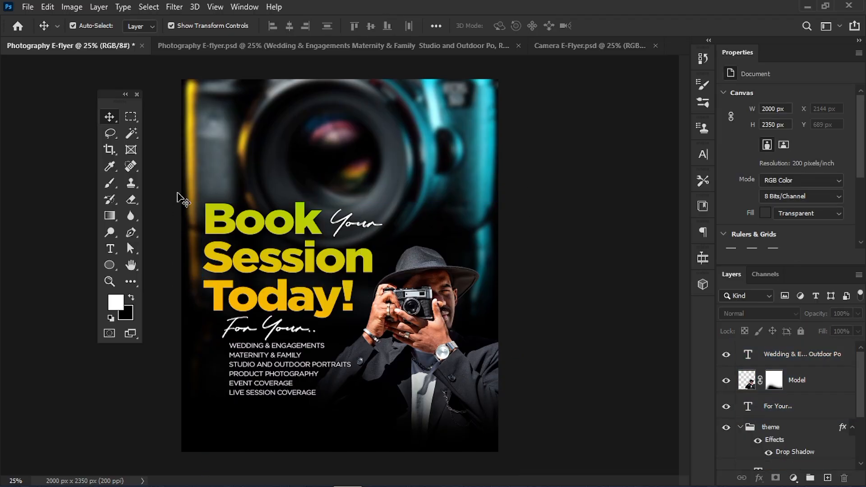
click(417, 325)
key(ctrl+slash)
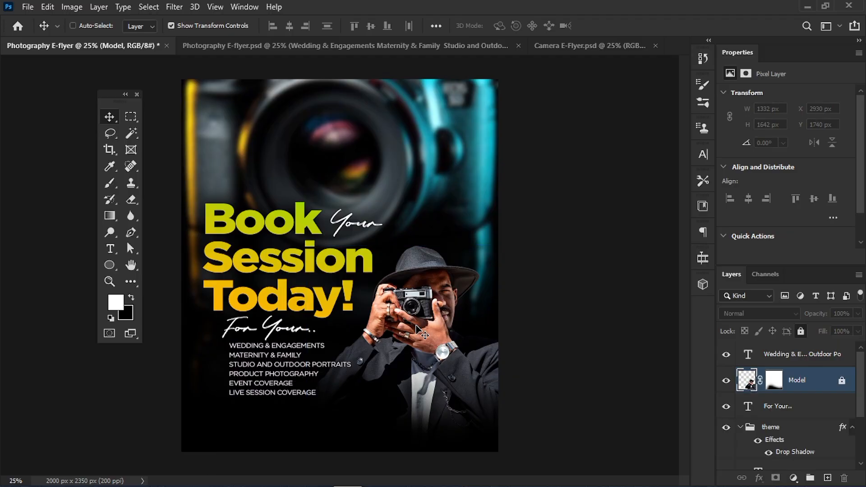
Select the "Book Session Today!" headline with the "Your" script and nudge both slightly up, then deselect.
drag(165, 185, 351, 288)
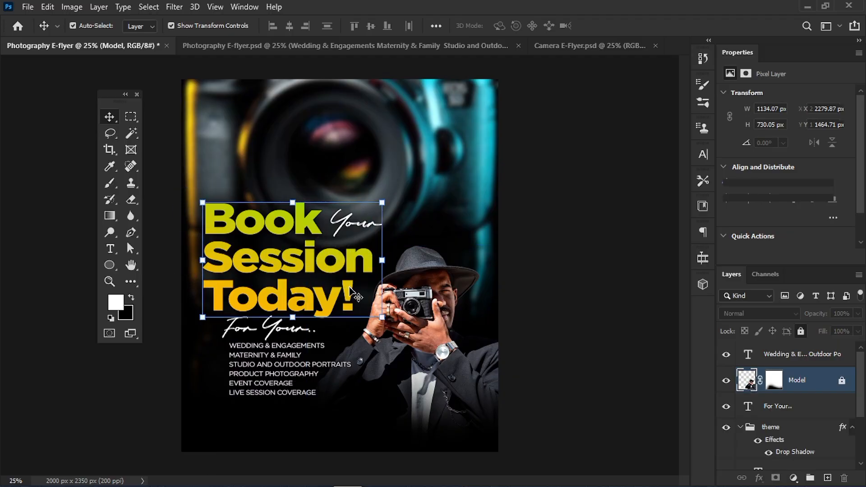
key(Up)
key(Up)
key(Up)
key(Up)
key(Up)
key(Up)
key(Up)
key(Up)
key(Up)
key(Up)
key(Up)
key(Up)
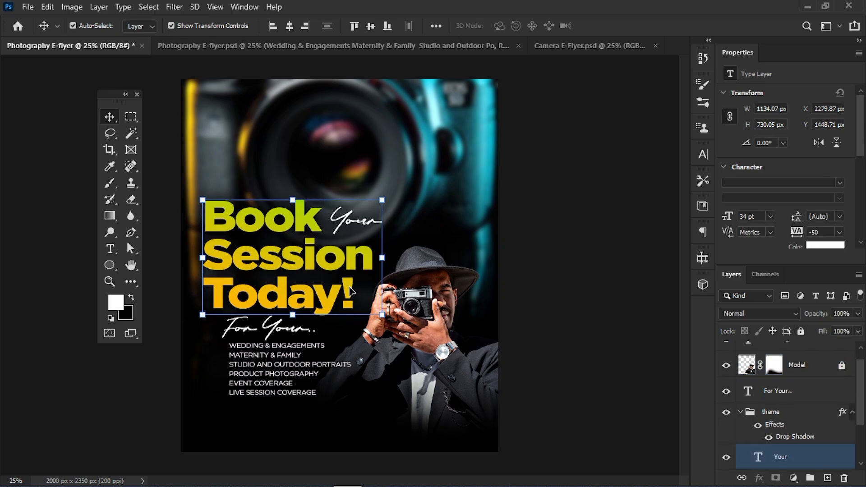
click(148, 401)
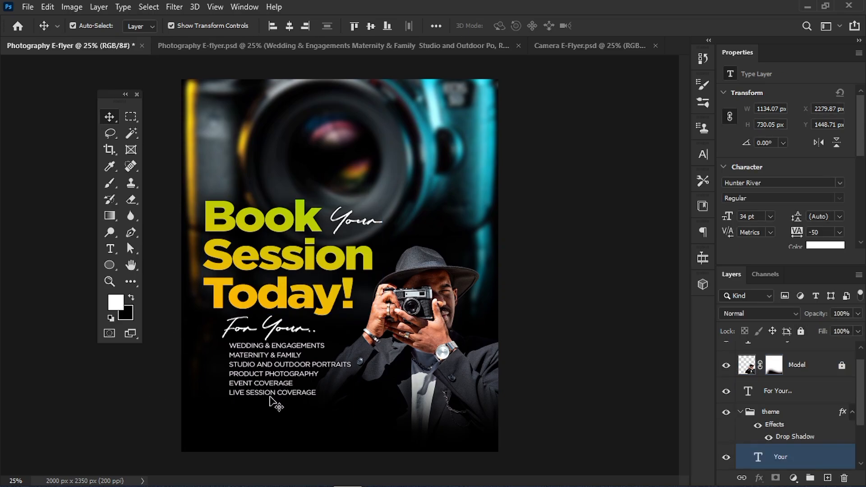
Move "For Your.." left and slightly down beneath "Today!", and nudge the services list slightly down.
drag(164, 313, 276, 398)
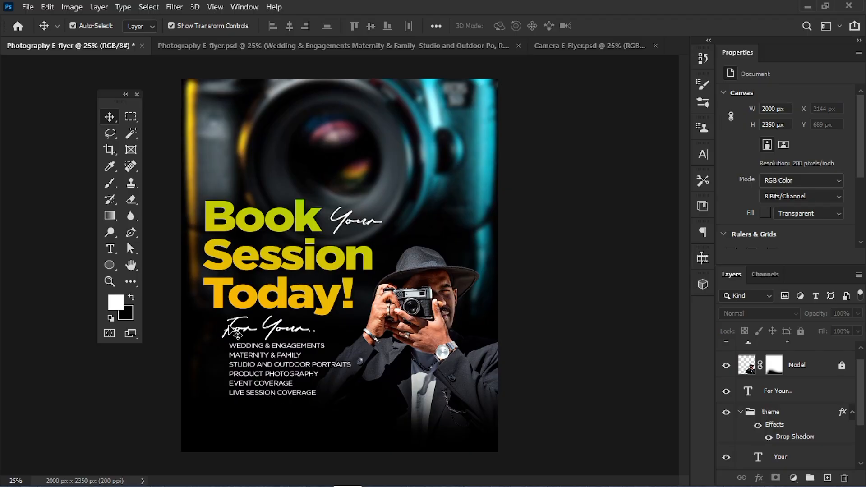
drag(237, 333, 226, 333)
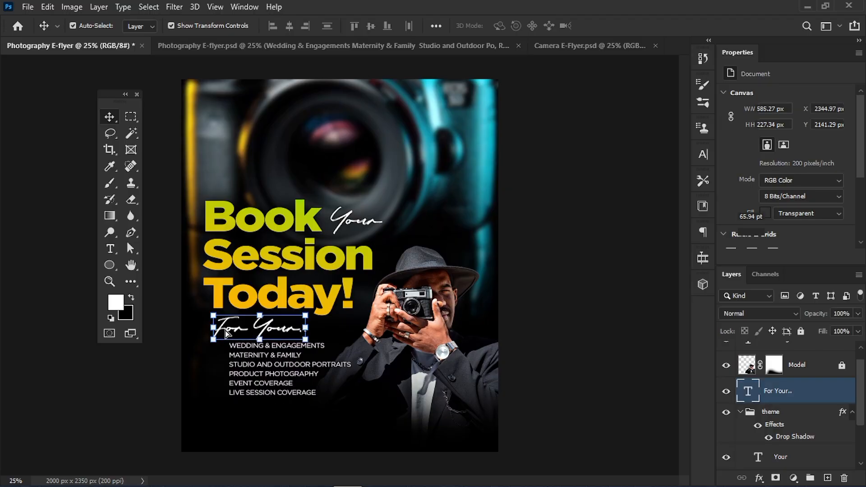
key(Left)
key(Left)
key(Down)
key(Down)
key(Down)
key(Down)
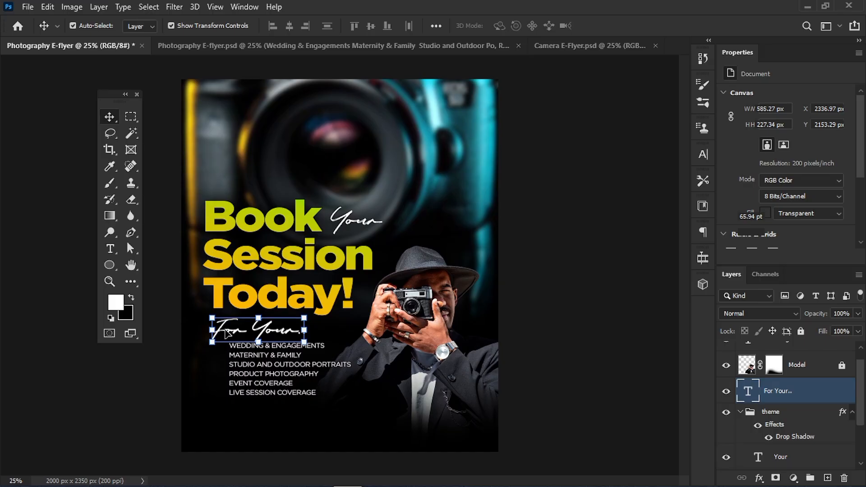
click(283, 381)
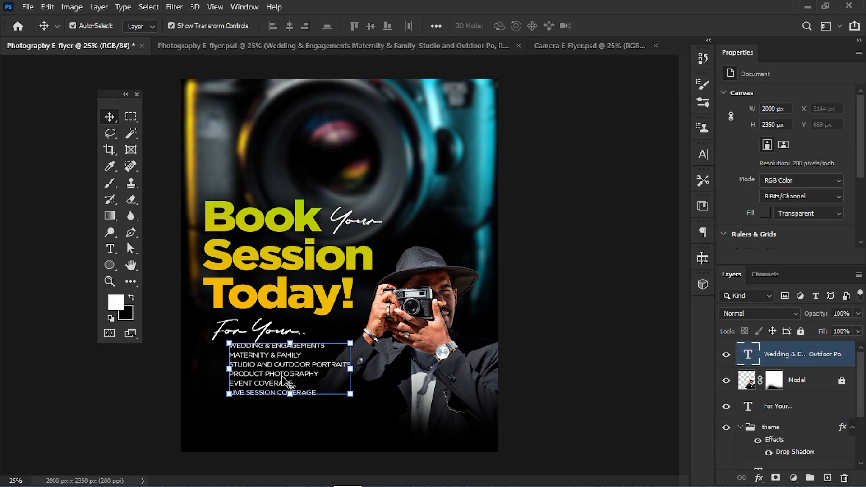
click(137, 409)
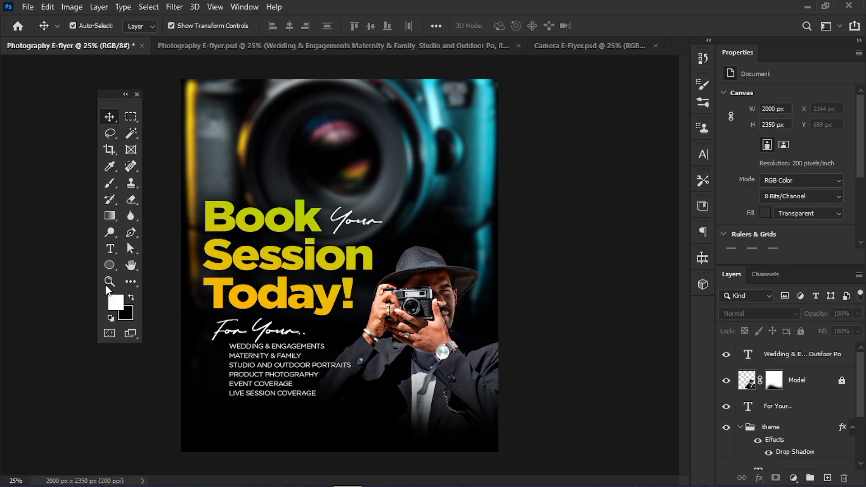
Draw a white rectangle bar about 2020 by 109 px across the flyer's full width, just below the services list.
right_click(102, 267)
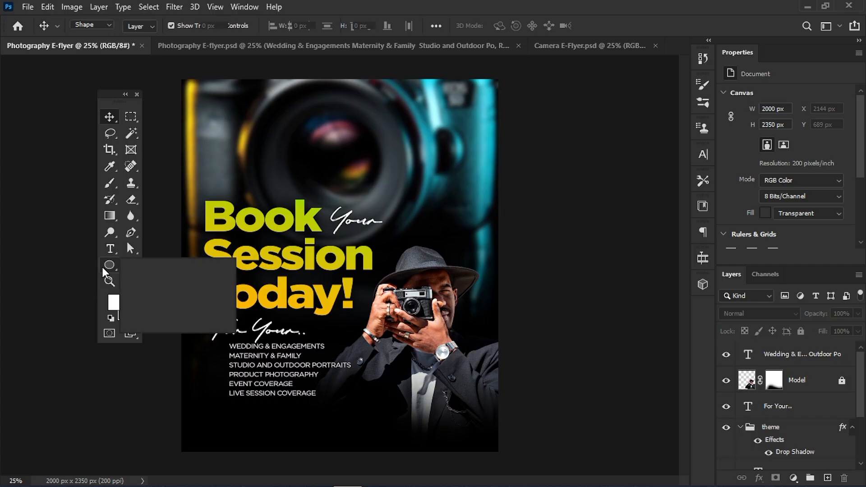
click(148, 265)
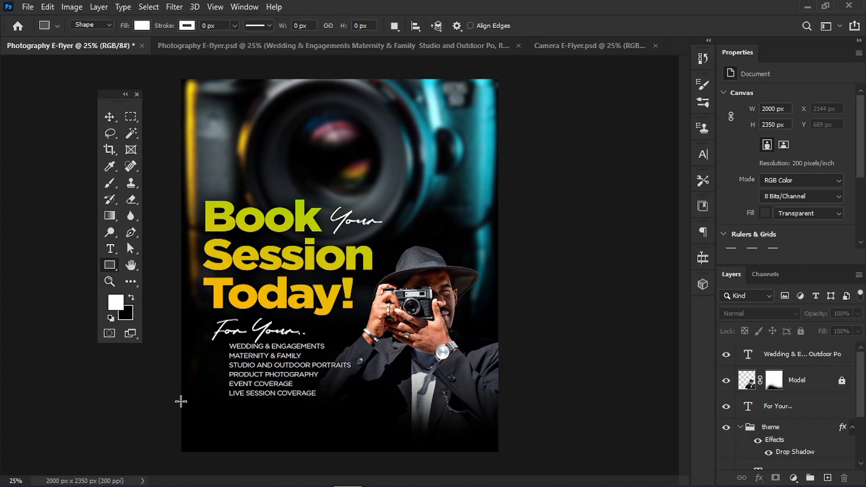
drag(181, 401, 501, 418)
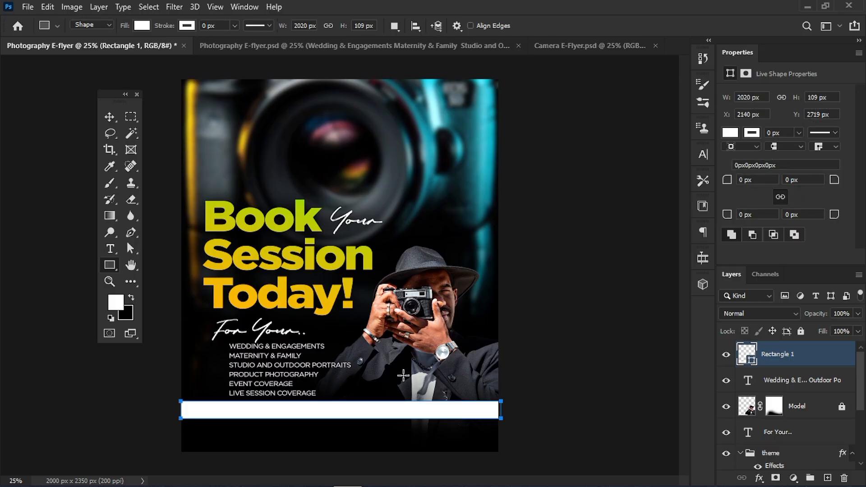
click(110, 118)
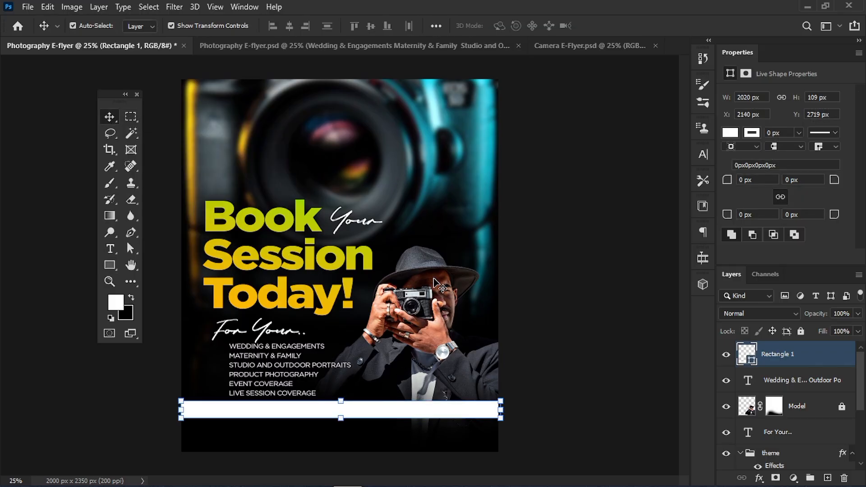
Apply a Gradient Overlay in the orange-to-green gradient to the rectangle bar, with a 90° angle and a reduced scale.
right_click(793, 361)
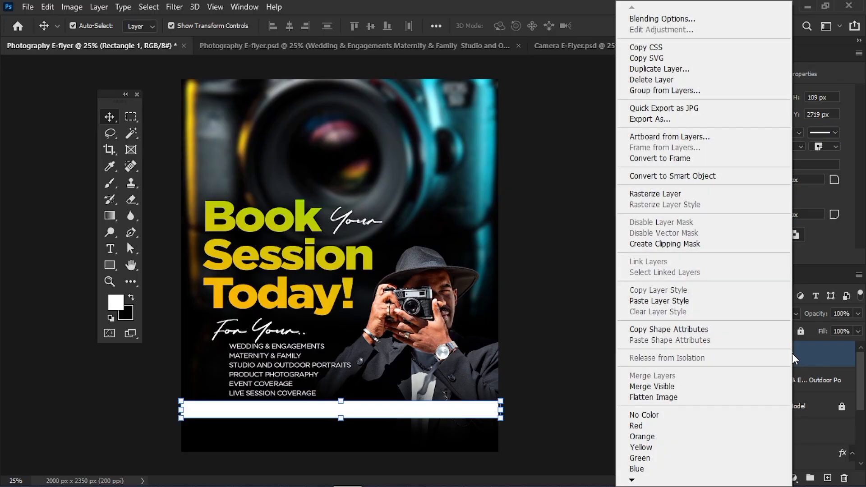
click(657, 19)
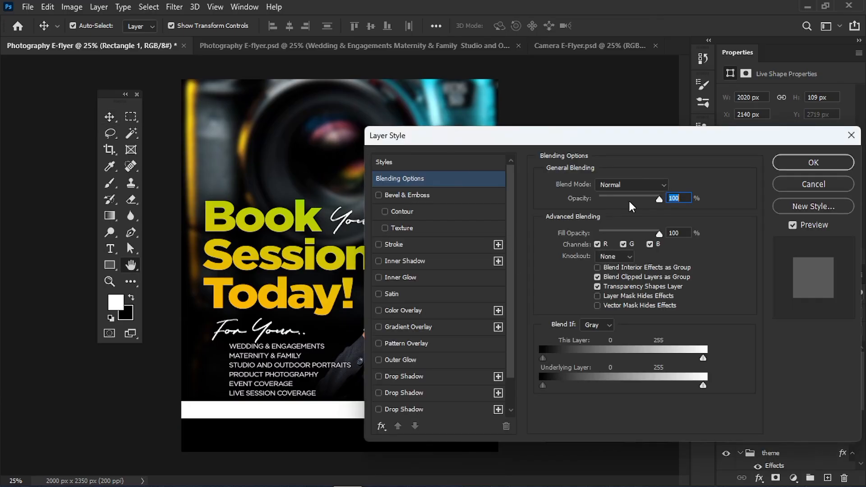
click(428, 329)
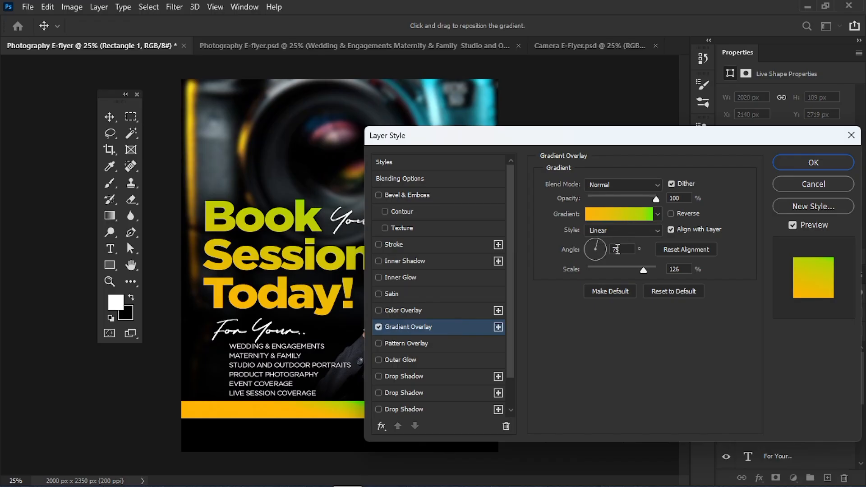
double_click(607, 250)
text(90)
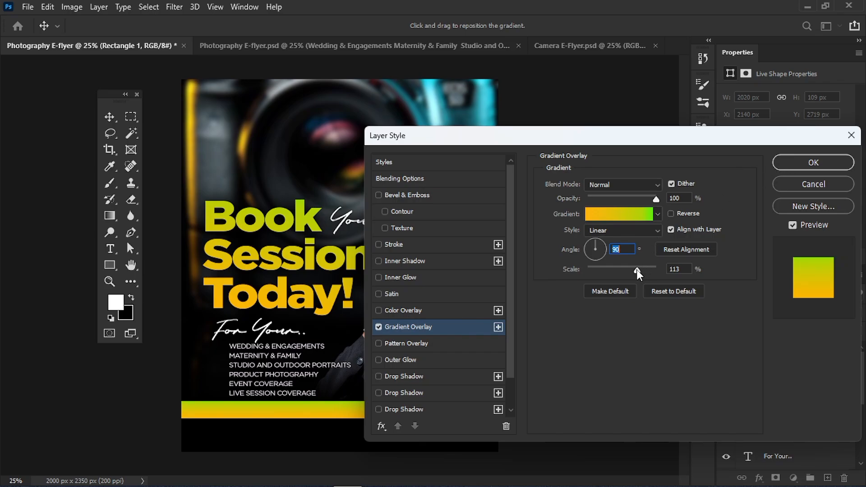
drag(636, 269, 632, 269)
click(790, 164)
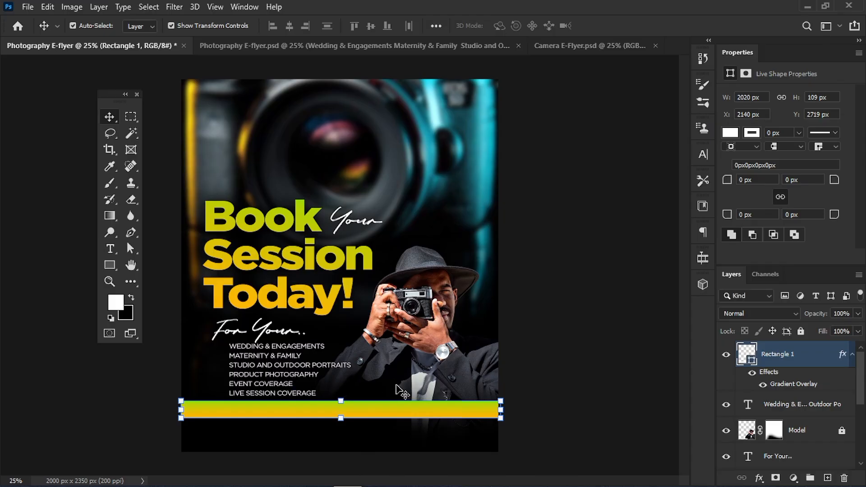
Shift the gradient bar down to leave a gap below the services list, then deselect it.
drag(383, 409, 384, 415)
key(Down)
key(Down)
key(Down)
key(Down)
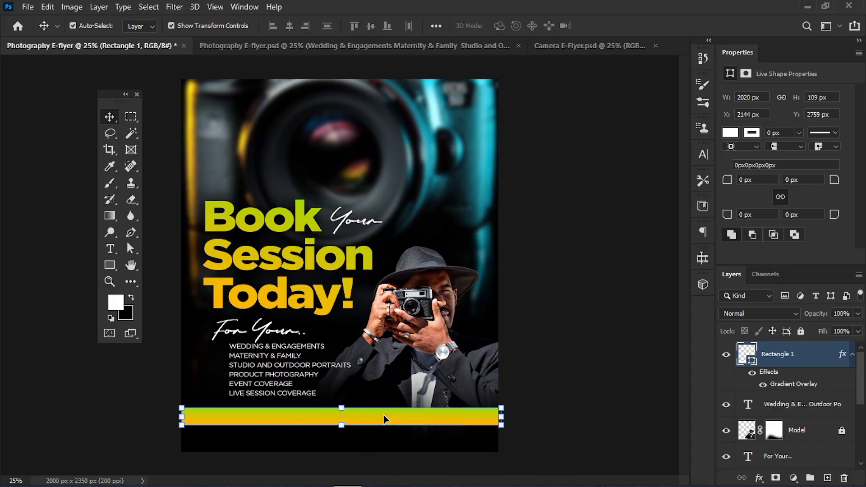
click(120, 429)
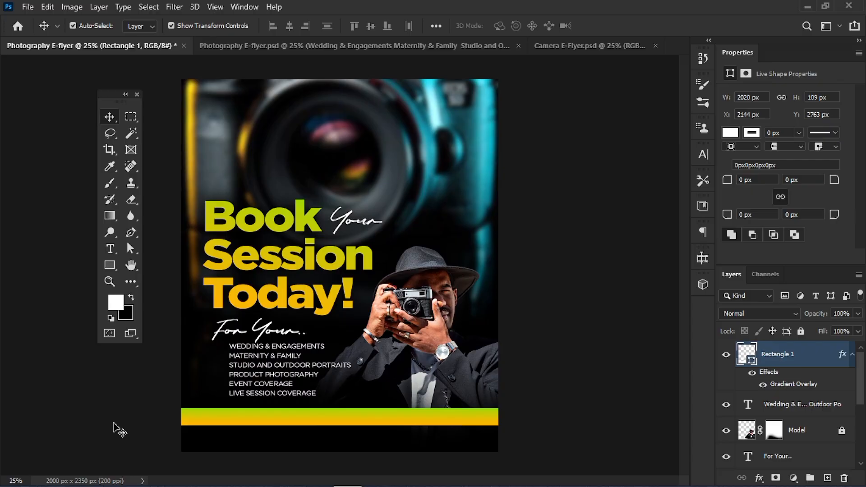
Nudge the services list slightly left and down, and shift the "For Your.." text slightly left.
click(266, 363)
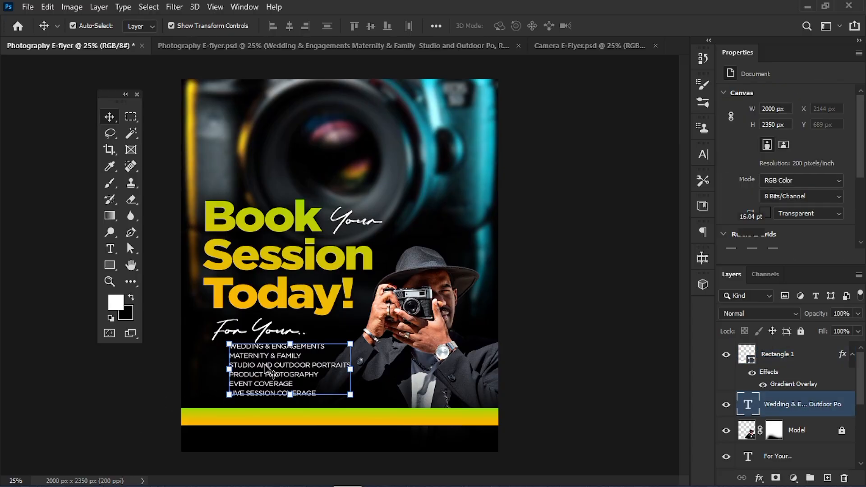
drag(266, 364, 264, 365)
click(100, 409)
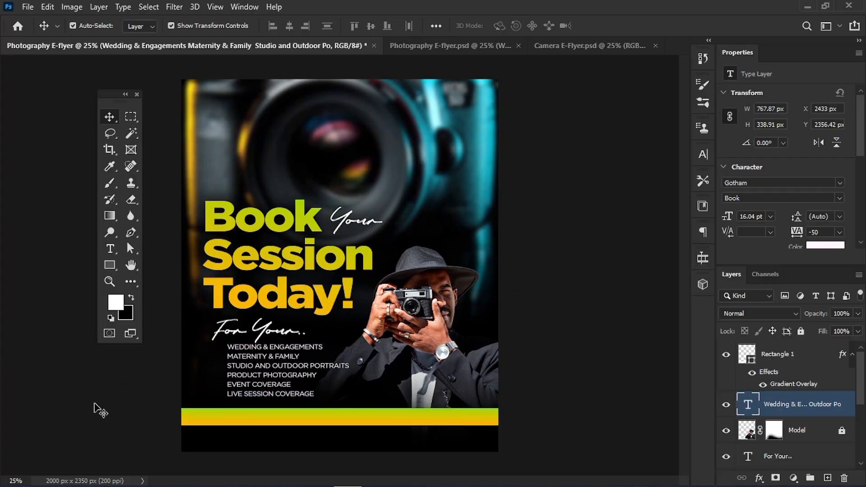
click(235, 333)
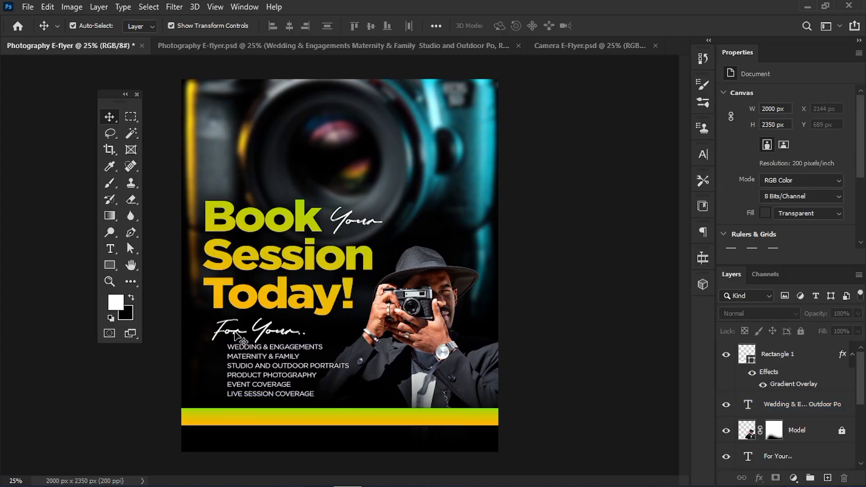
click(235, 334)
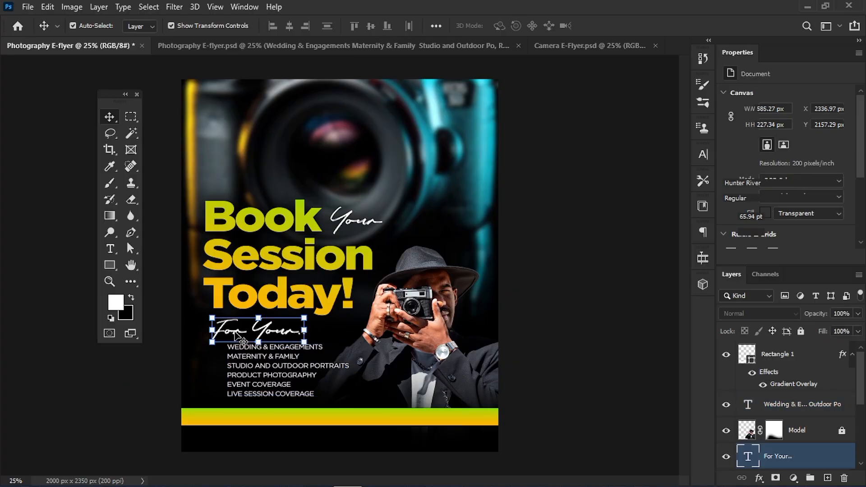
drag(235, 333, 234, 333)
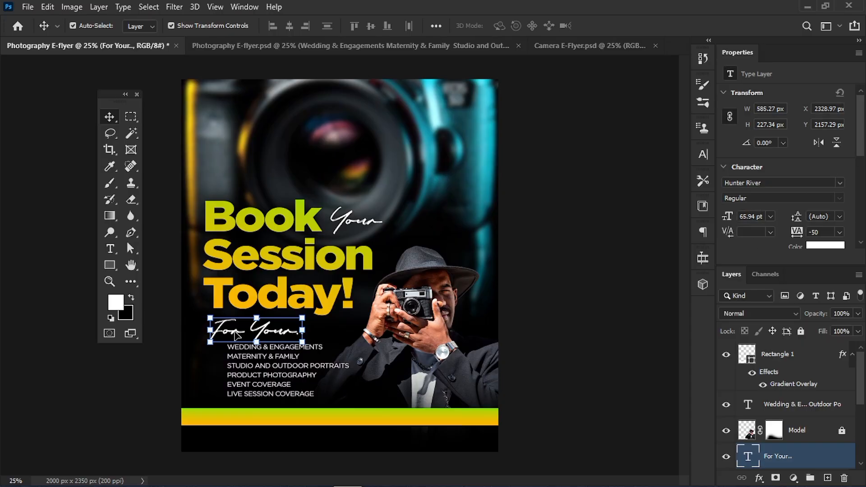
click(75, 387)
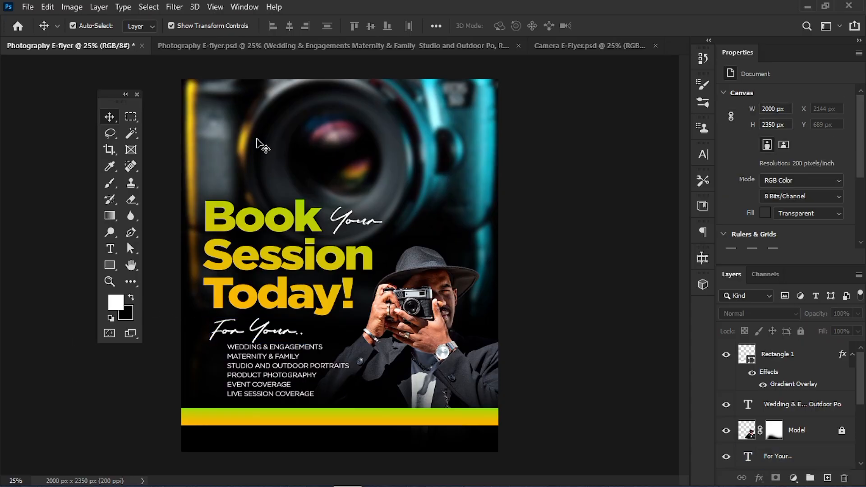
Copy the row of contact icons, phone numbers and website from Photography E-flyer.psd into the flyer and place it on the gradient bar.
click(218, 44)
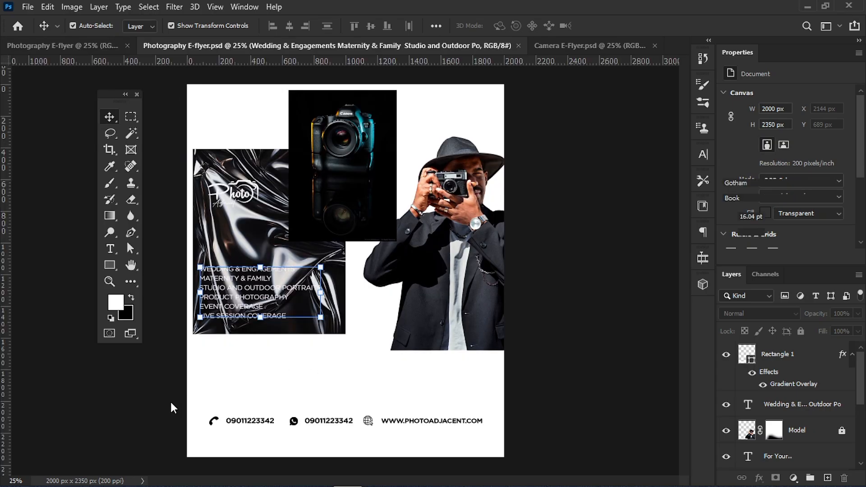
drag(170, 400, 512, 443)
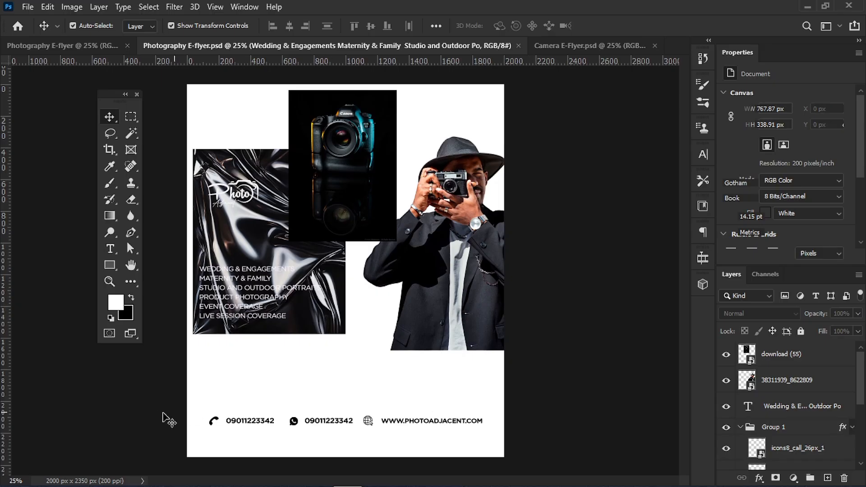
drag(169, 402, 520, 443)
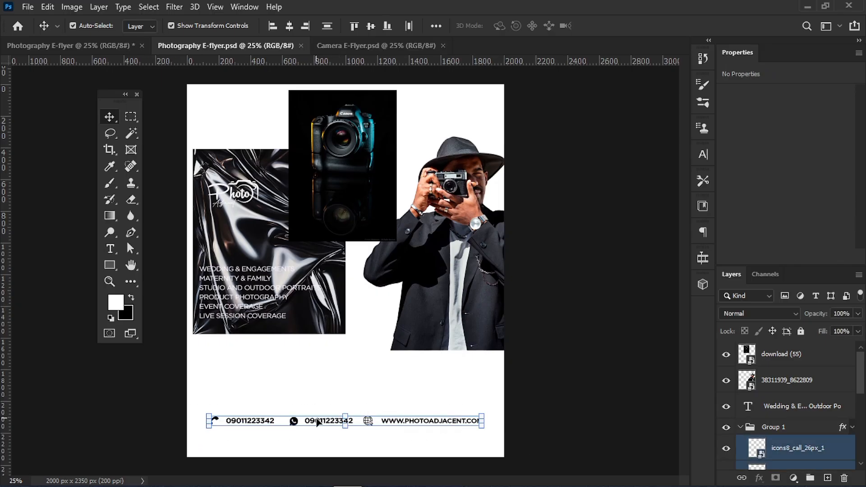
drag(321, 424, 80, 45)
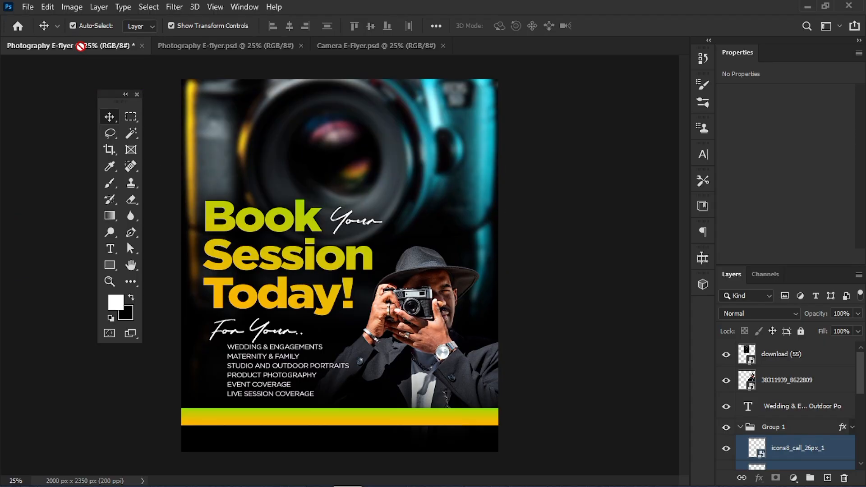
mouse_move(321, 420)
mouse_down()
mouse_move(302, 422)
mouse_move(322, 421)
mouse_up()
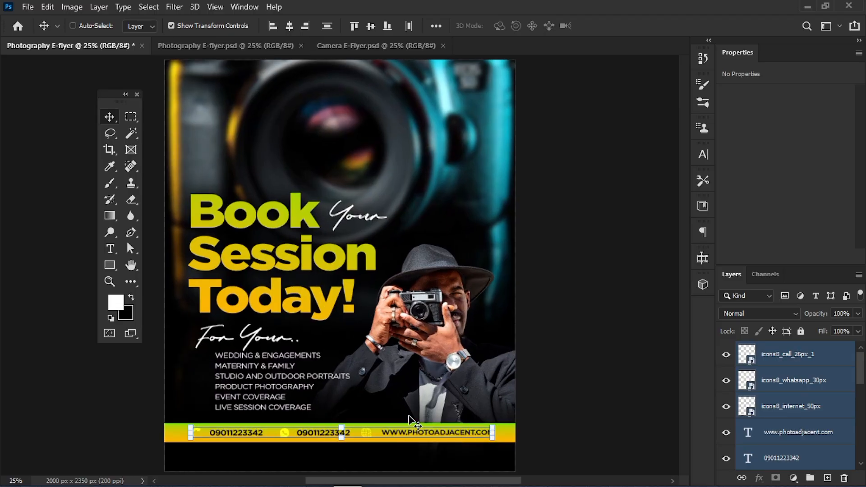
key(ctrl+plus)
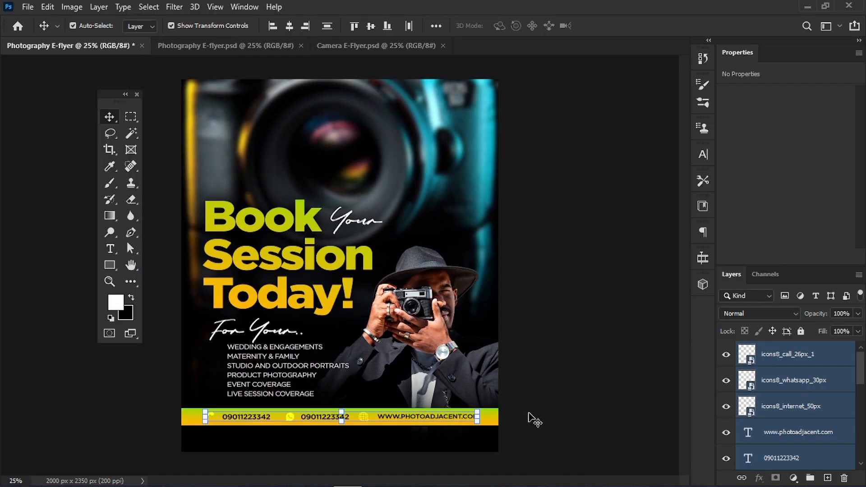
Group the call, WhatsApp and internet icon layers, leaving the website and phone number text layers outside the group.
click(785, 409)
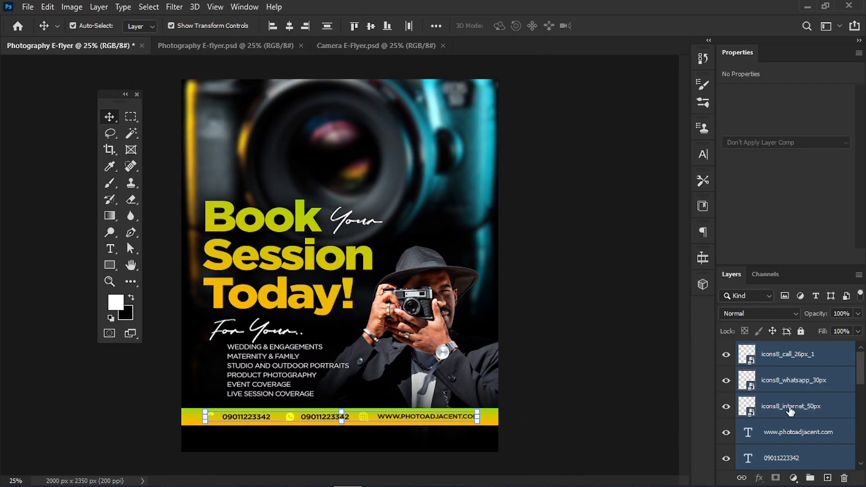
shift+click(795, 355)
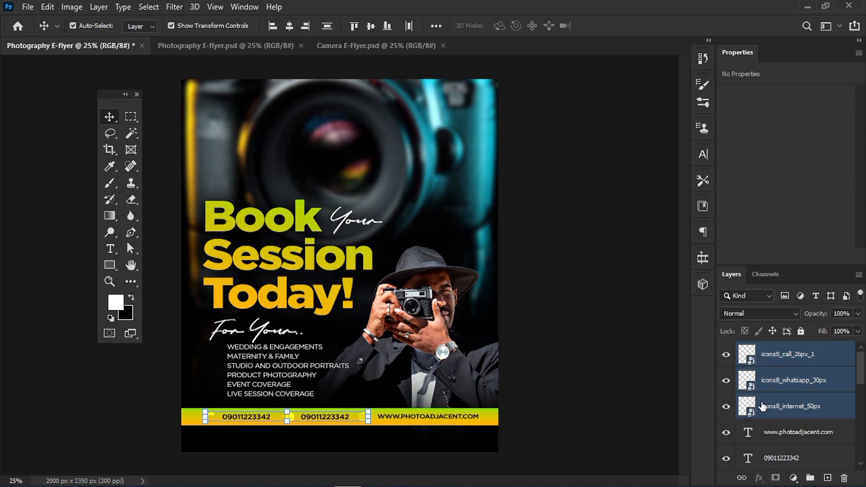
key(ctrl+g)
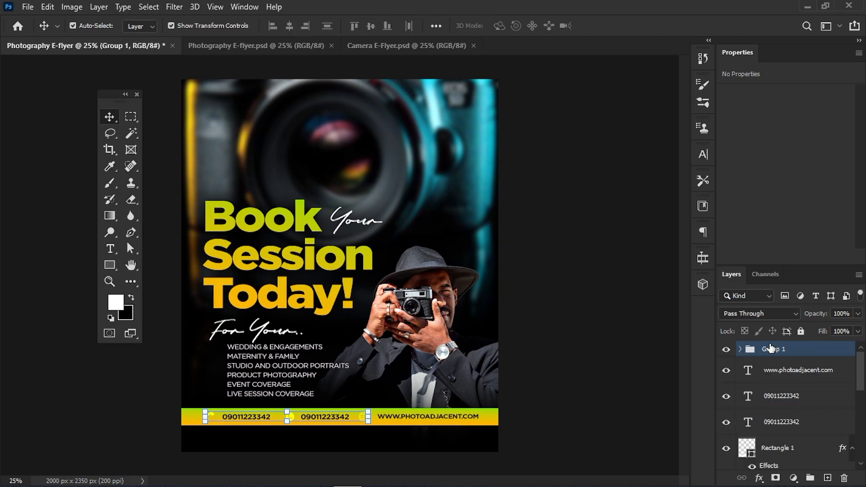
Apply a black Color Overlay at 100% opacity to the contact icons group, then deselect it.
right_click(770, 349)
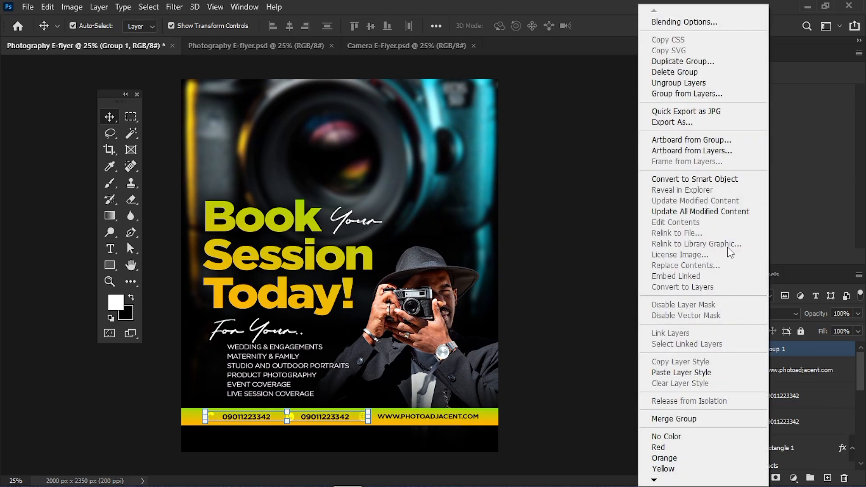
click(676, 22)
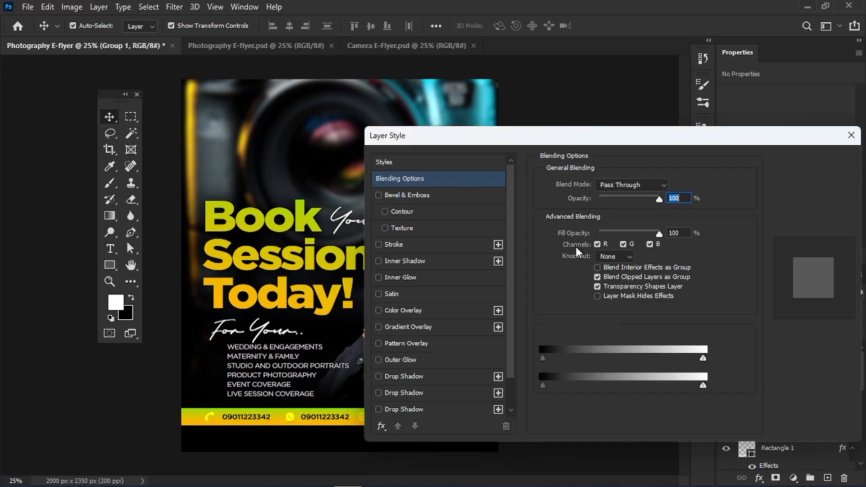
click(409, 310)
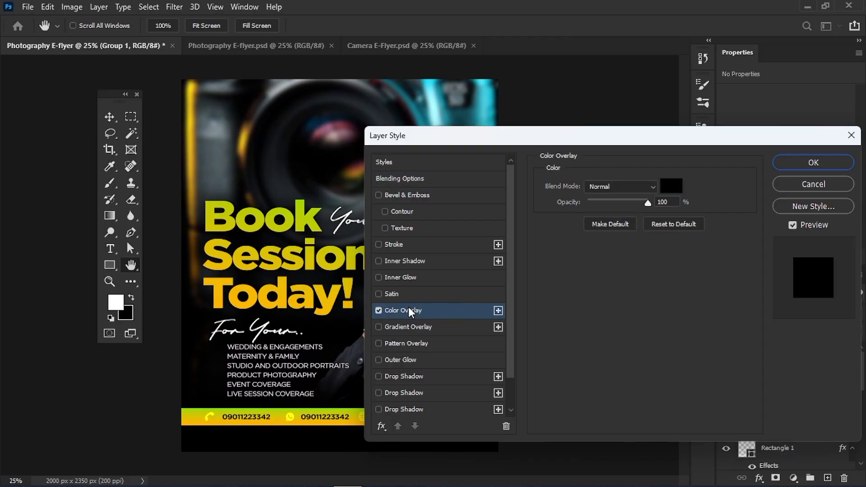
click(797, 166)
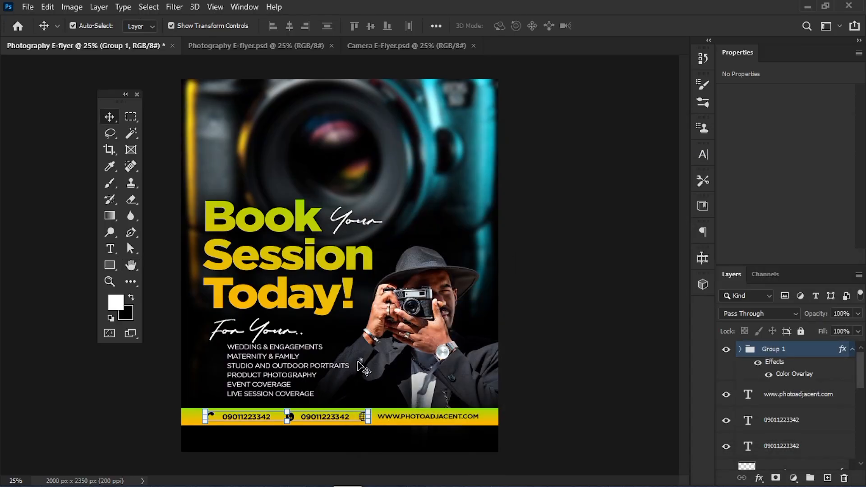
key(ctrl+alt+a)
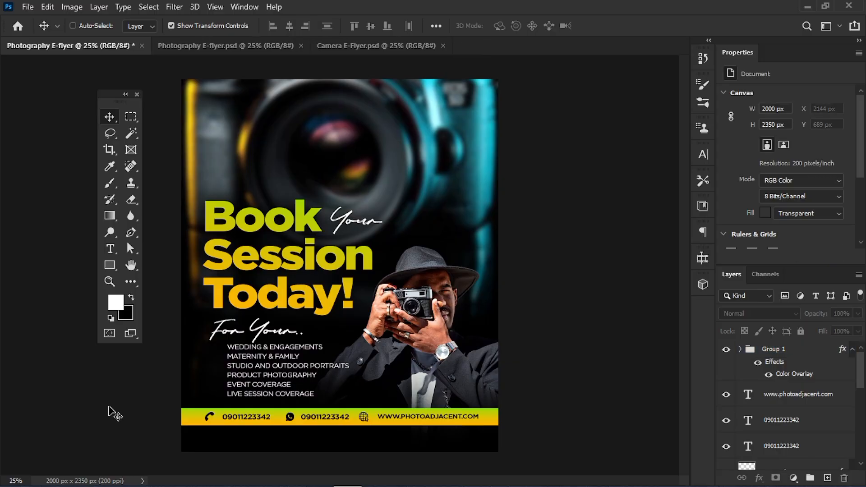
key(ctrl+s)
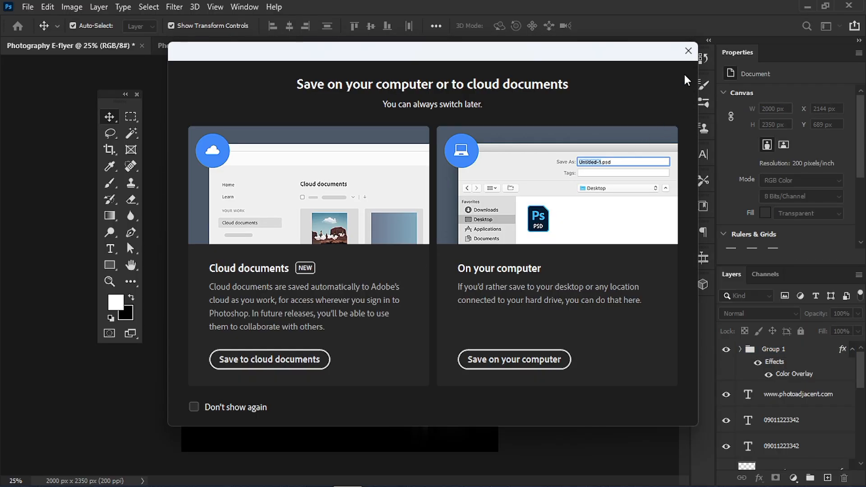
click(689, 51)
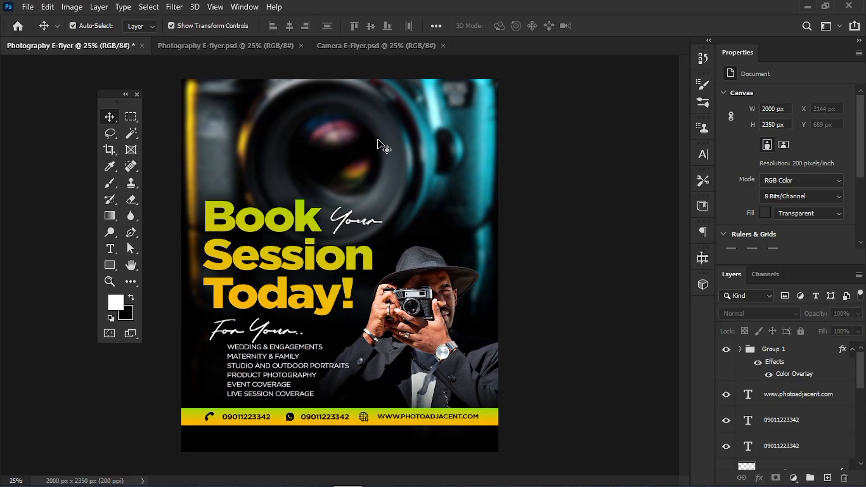
Copy the white Photo Adjacent logo from Photography E-flyer.psd into the flyer, placing it above the "Book" headline.
click(242, 46)
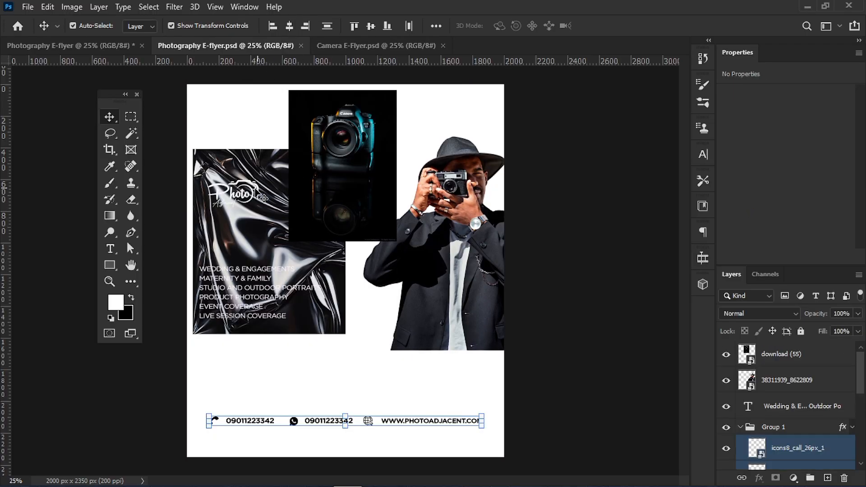
drag(226, 199, 276, 183)
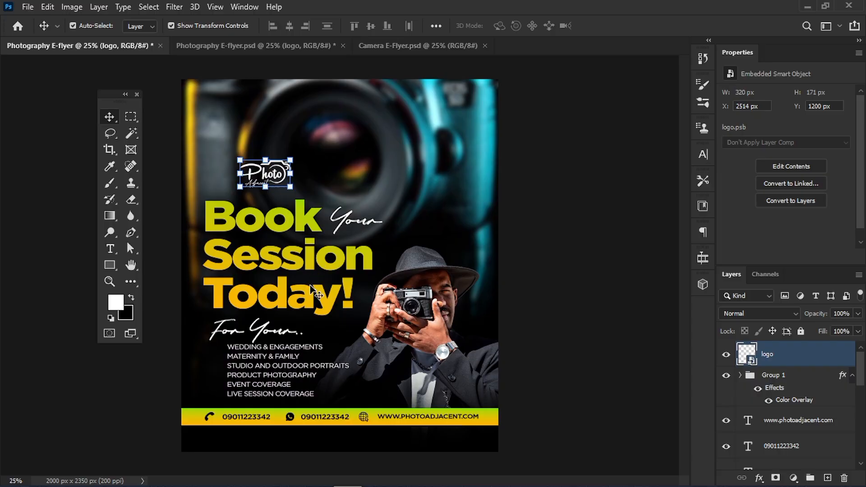
Scale the "For Your.." script text down to about 90% of its size.
click(280, 336)
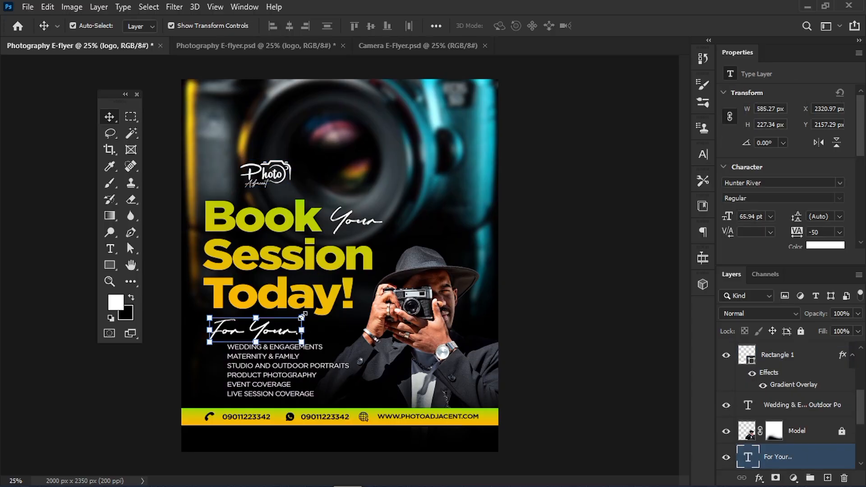
drag(293, 315, 292, 317)
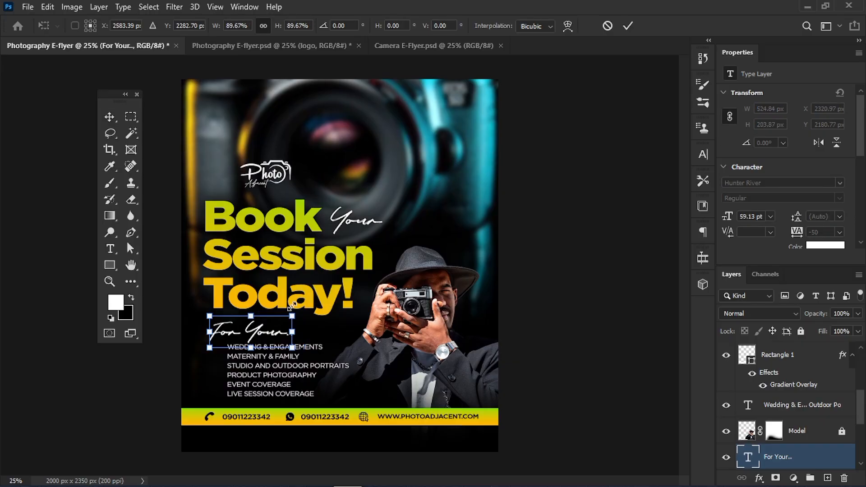
key(Return)
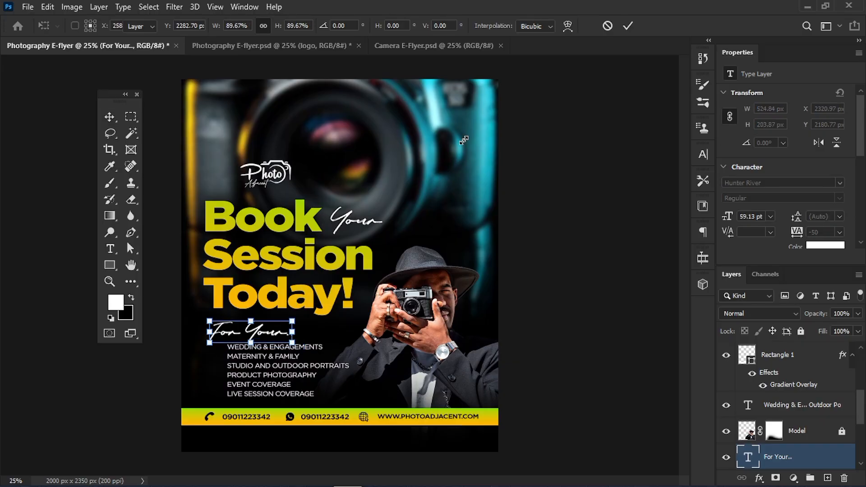
key(Return)
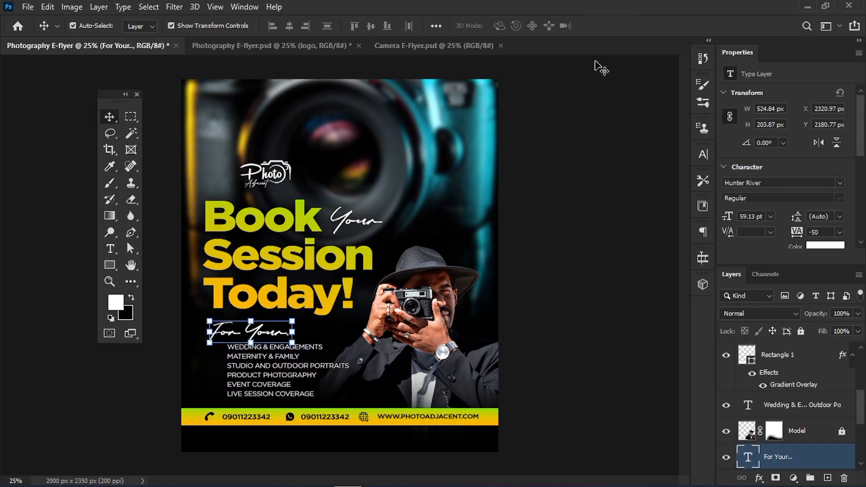
Scale the "Your" script text beside "Book" down to about 93%, then deselect it.
click(354, 217)
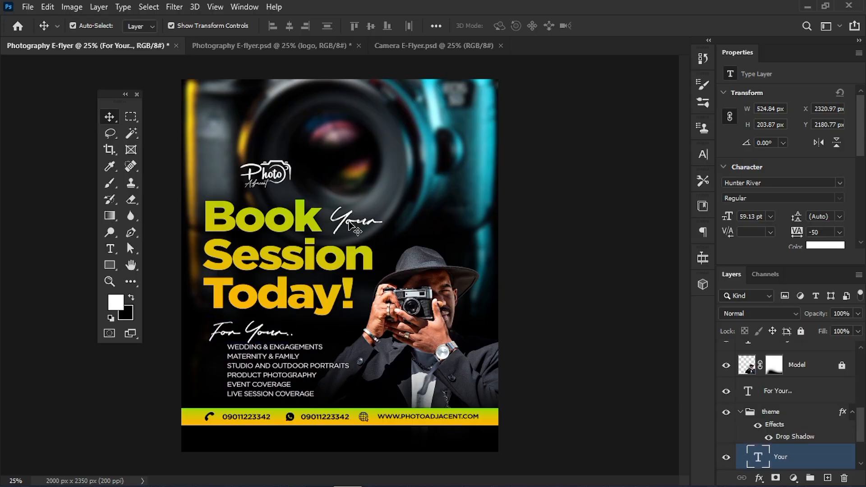
click(378, 207)
drag(380, 207, 379, 205)
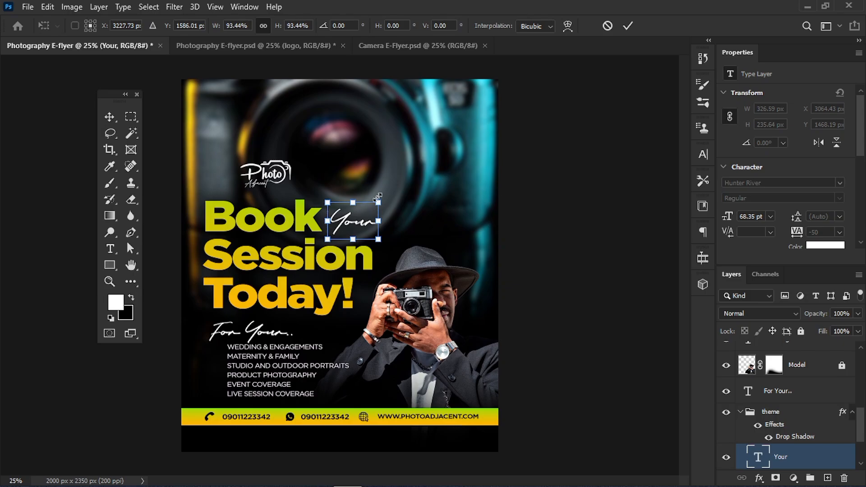
key(Return)
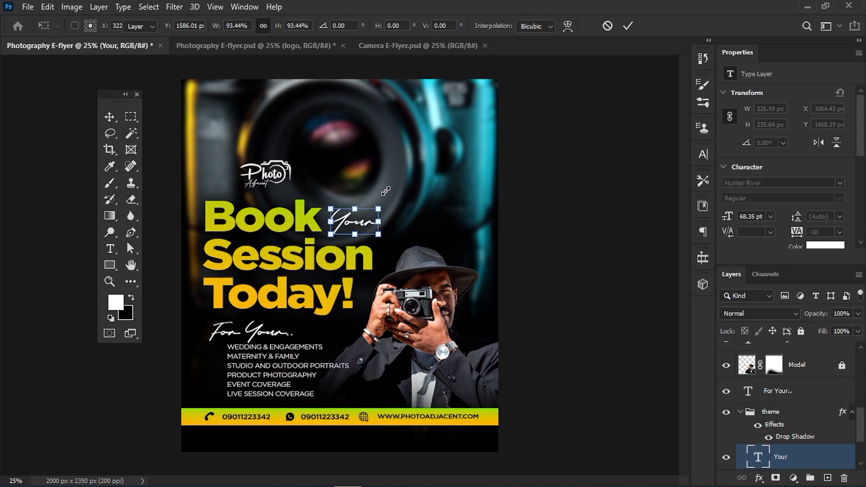
click(545, 237)
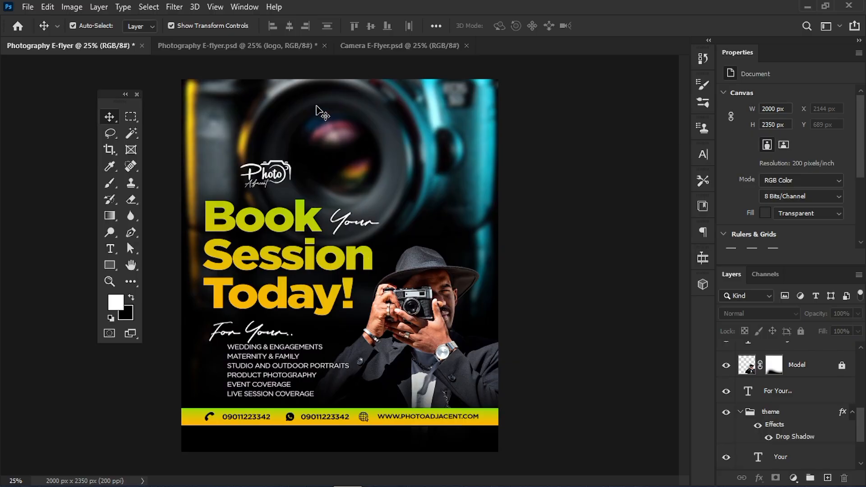
Copy the crumpled plastic overlay from Photography E-flyer.psd into the flyer and enlarge it to about 3024 × 3667 px, covering the canvas.
click(247, 47)
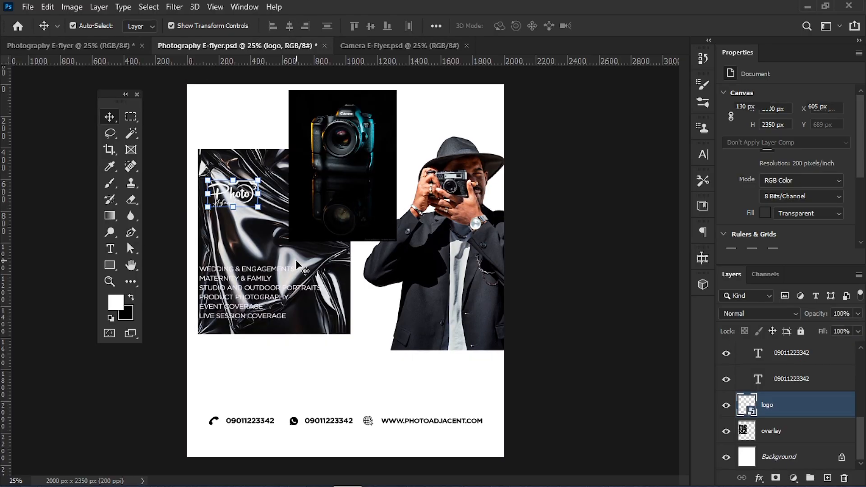
drag(261, 245, 316, 260)
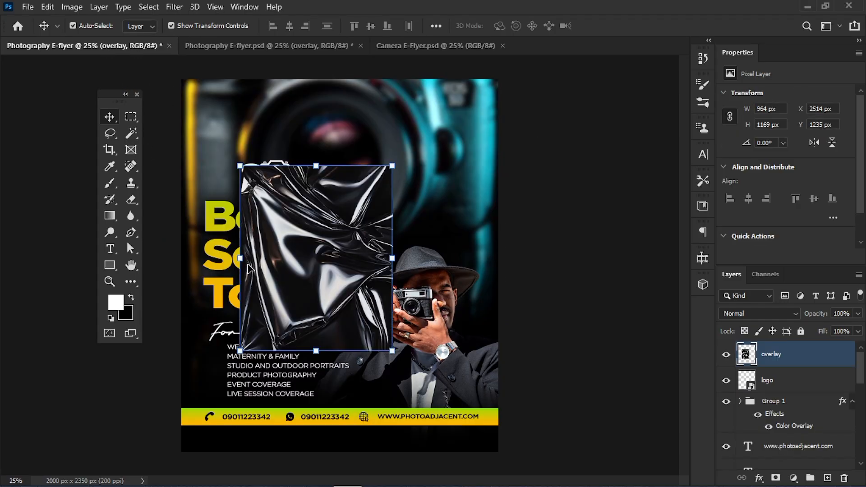
drag(90, 234, 87, 234)
drag(392, 259, 566, 272)
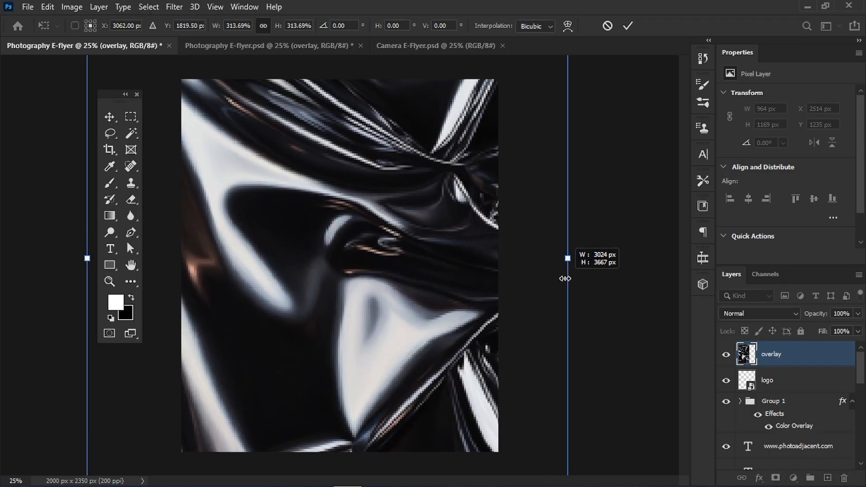
key(Return)
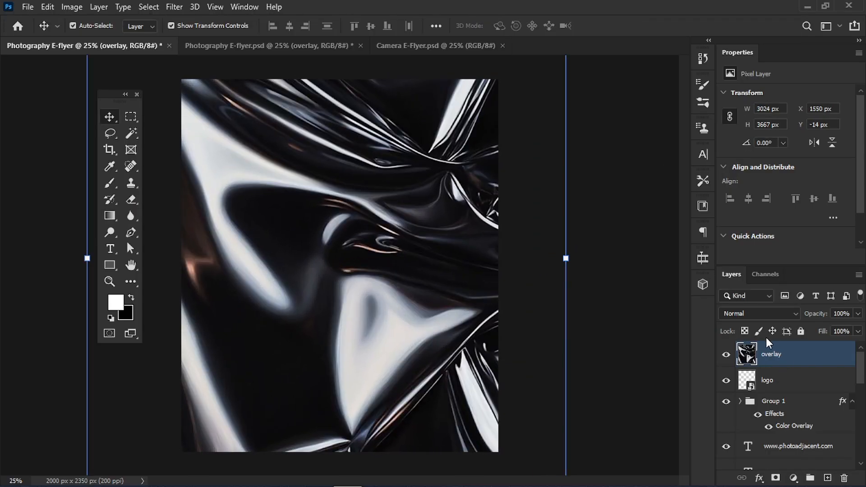
Blend the overlay layer with Lighter Color and split the Blend If highlights to 104/255 for This Layer and 92/221 for Underlying Layer.
click(748, 315)
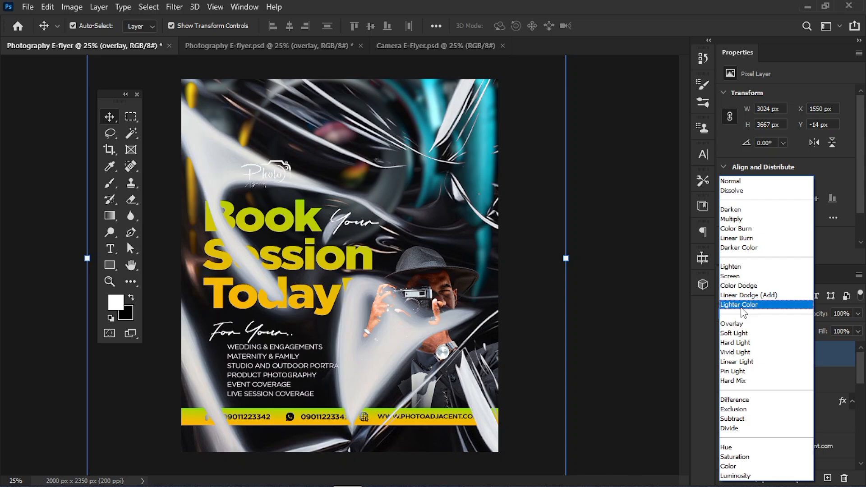
click(739, 305)
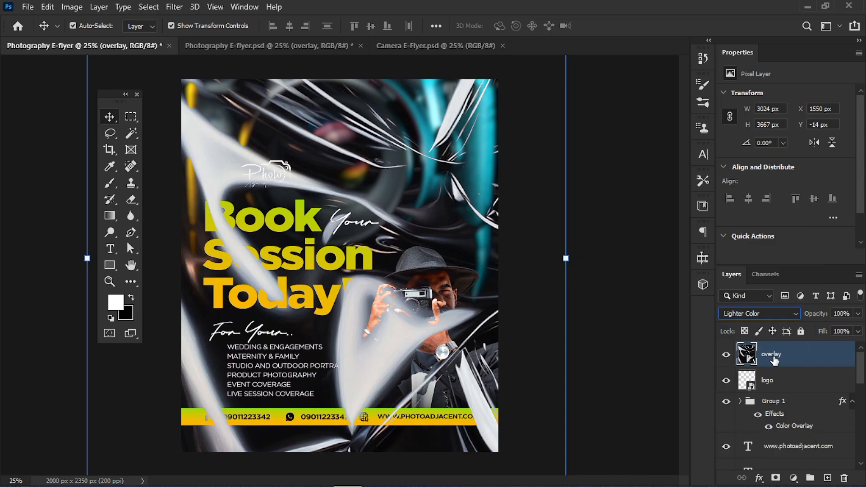
right_click(774, 356)
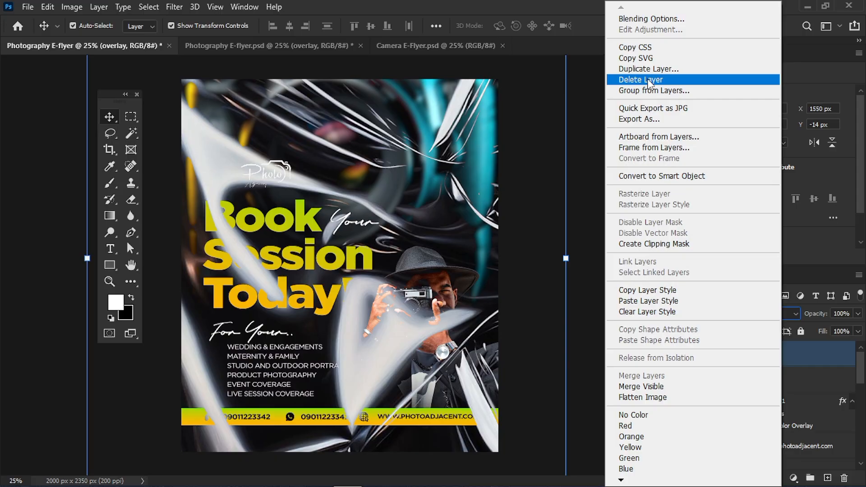
click(645, 19)
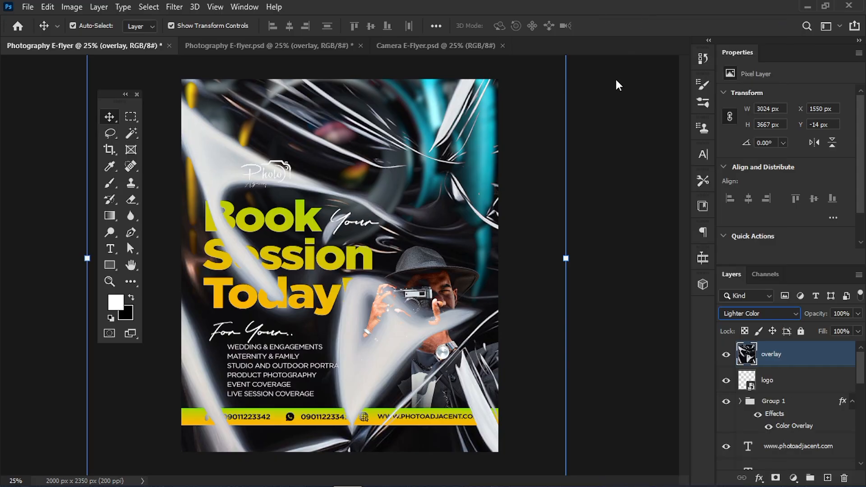
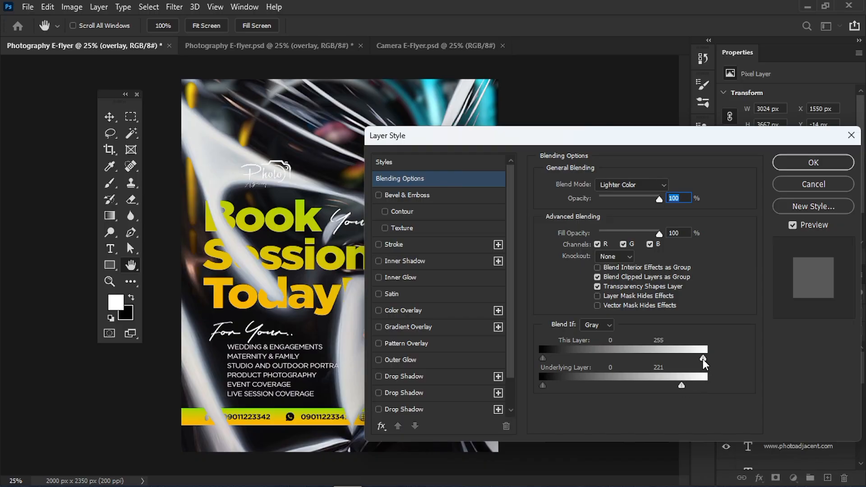
key(alt)
drag(702, 358, 608, 363)
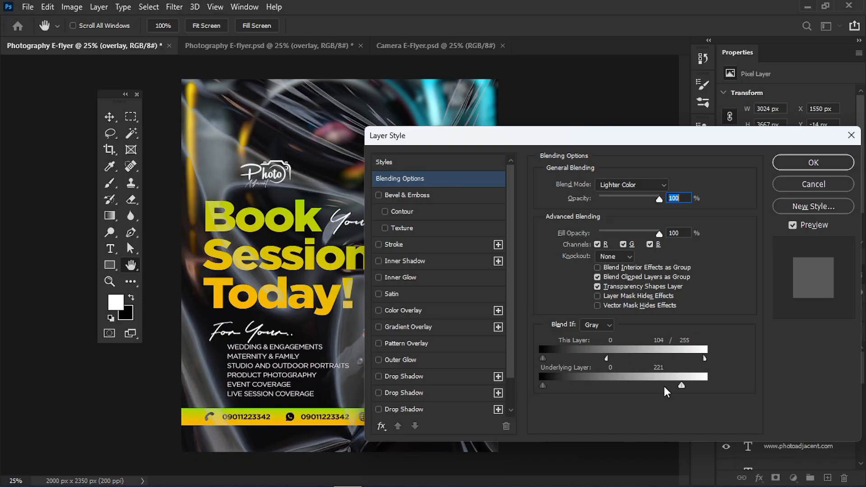
drag(668, 386, 601, 396)
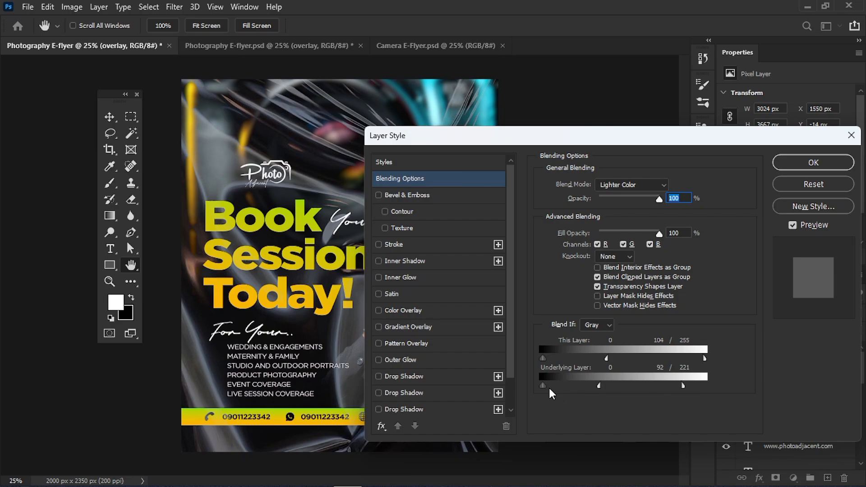
drag(543, 384, 558, 367)
click(802, 170)
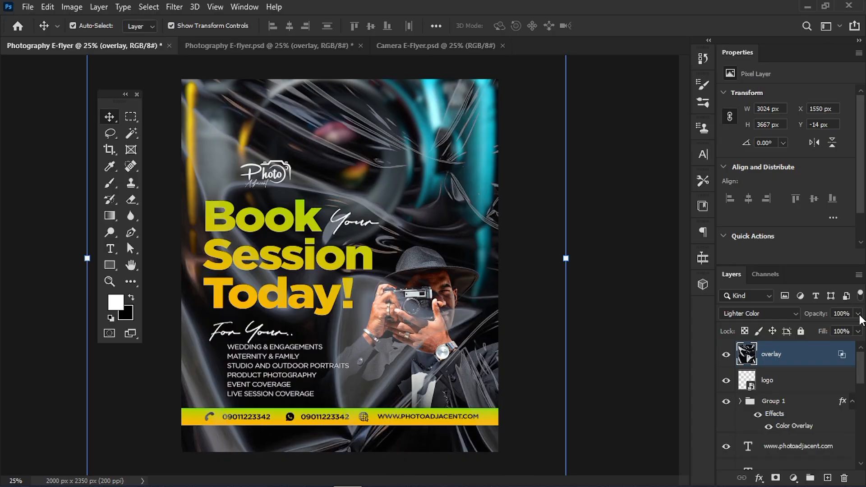
Reduce the overlay layer's opacity to 12% and toggle its visibility to compare the flyer with and without the texture.
click(858, 313)
drag(859, 328, 813, 331)
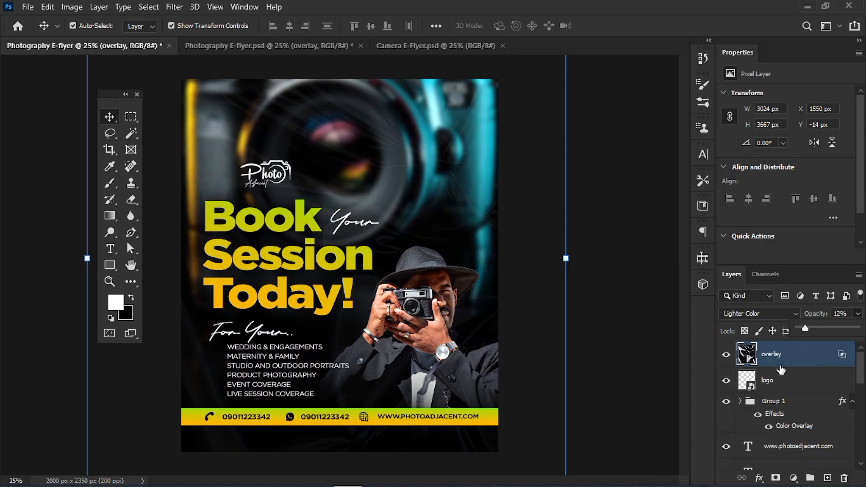
click(726, 356)
click(726, 357)
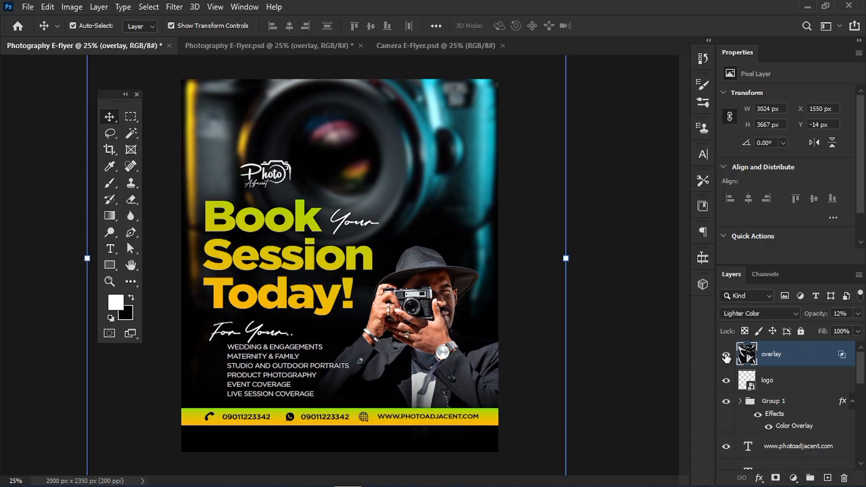
click(726, 356)
click(726, 356)
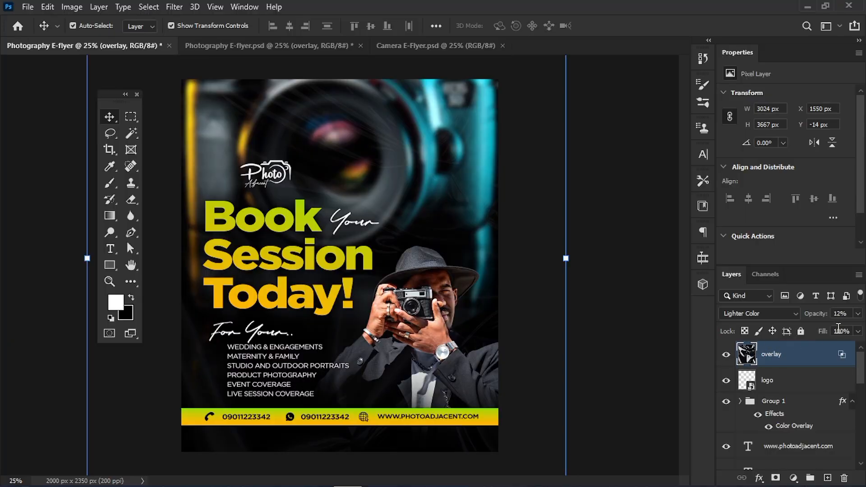
Lower the overlay layer's opacity to 9% and toggle its visibility to compare the flyer with and without the texture.
click(858, 314)
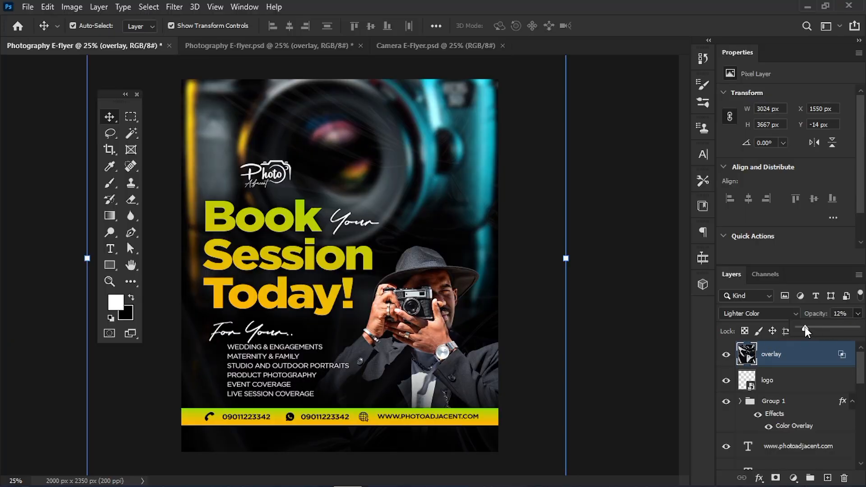
drag(804, 327, 803, 325)
click(796, 354)
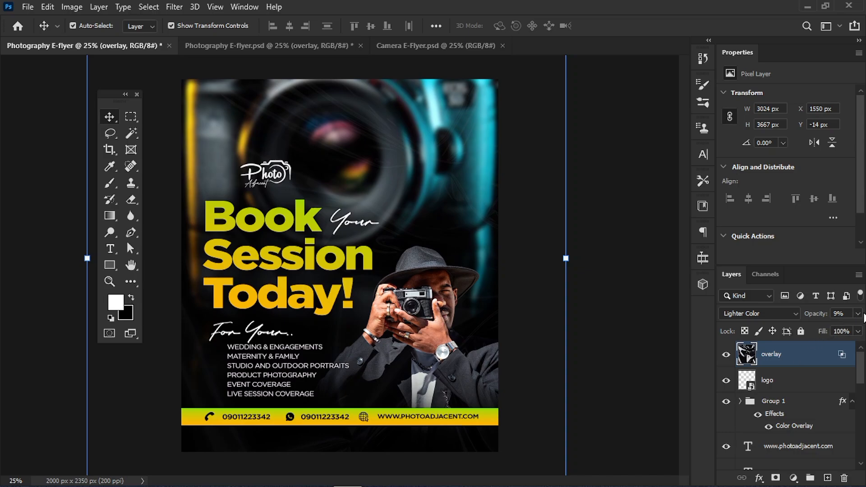
click(727, 355)
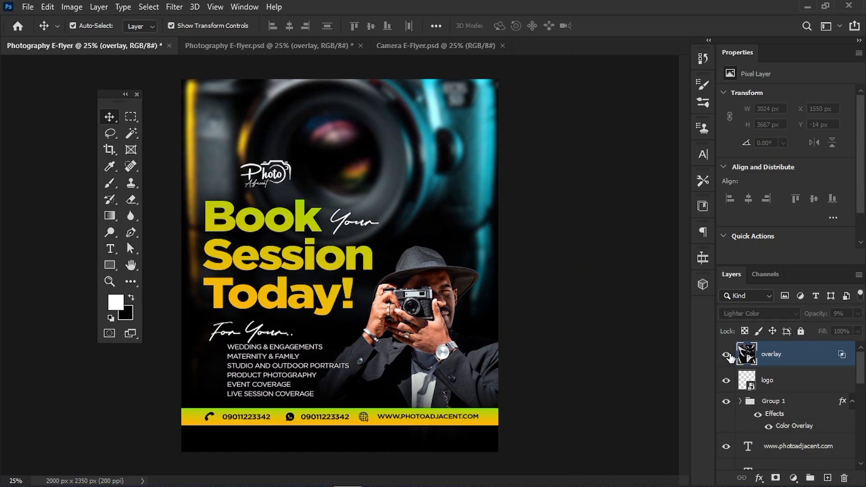
click(727, 354)
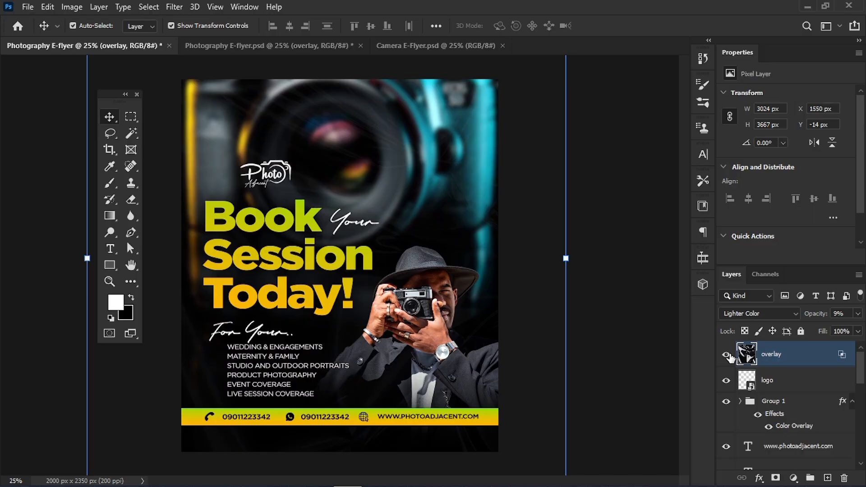
Start saving the flyer, dismiss the save location choice, and lock the overlay layer.
key(ctrl+s)
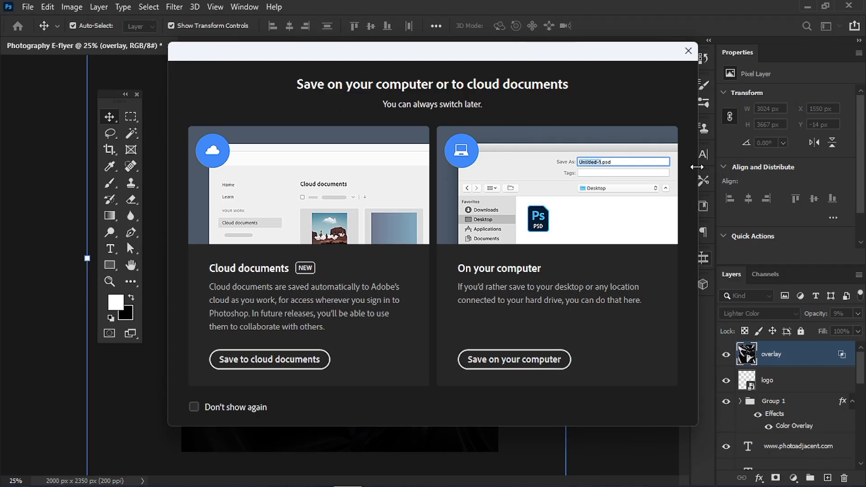
click(686, 59)
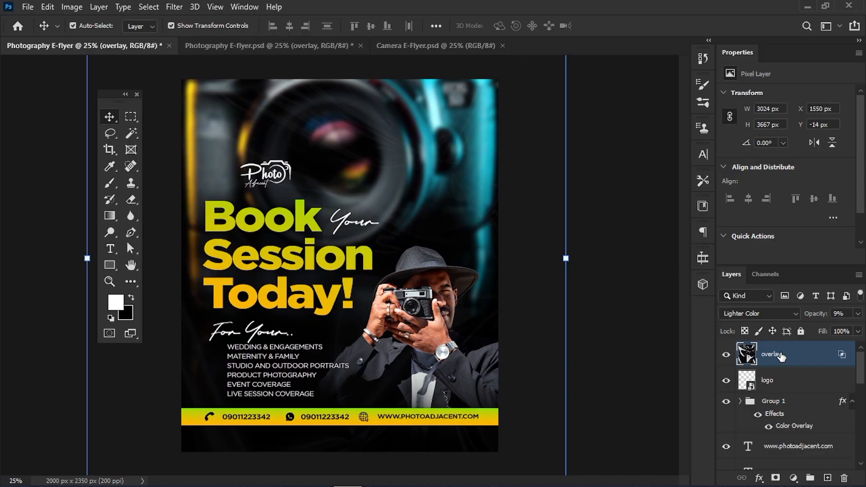
key(ctrl+slash)
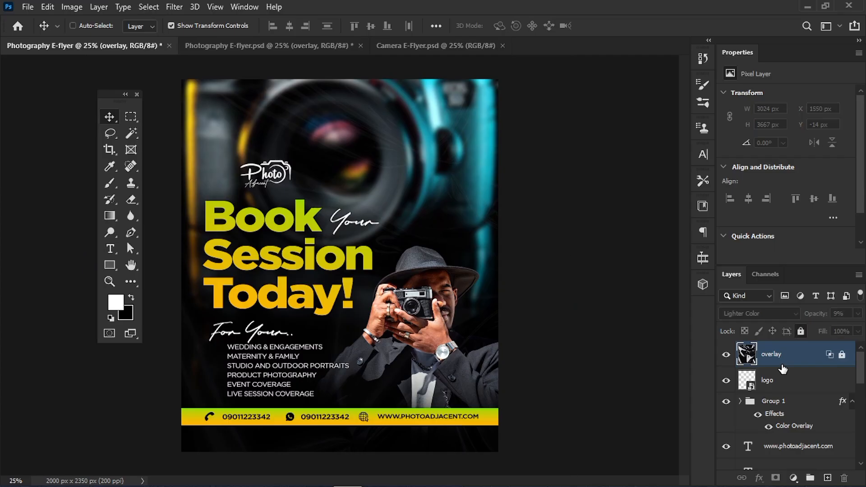
Collapse the effects list of the contact icons group and rename the group as icons.
click(852, 405)
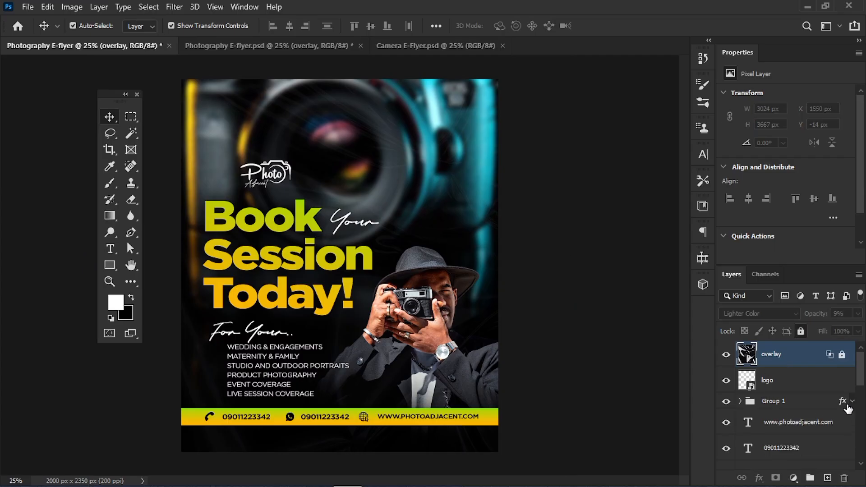
click(768, 402)
double_click(768, 401)
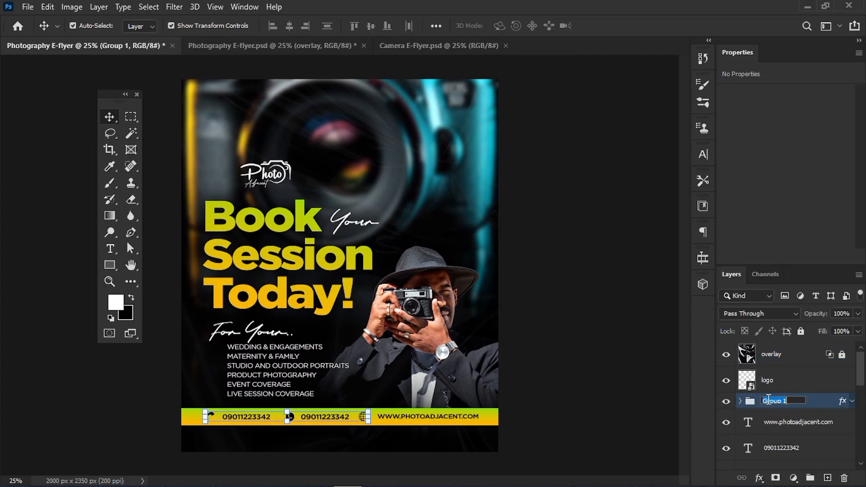
text(icons)
key(Return)
Group the icons group with the website and two phone number text layers, naming the new group footer.
scroll(798, 411, down, 2)
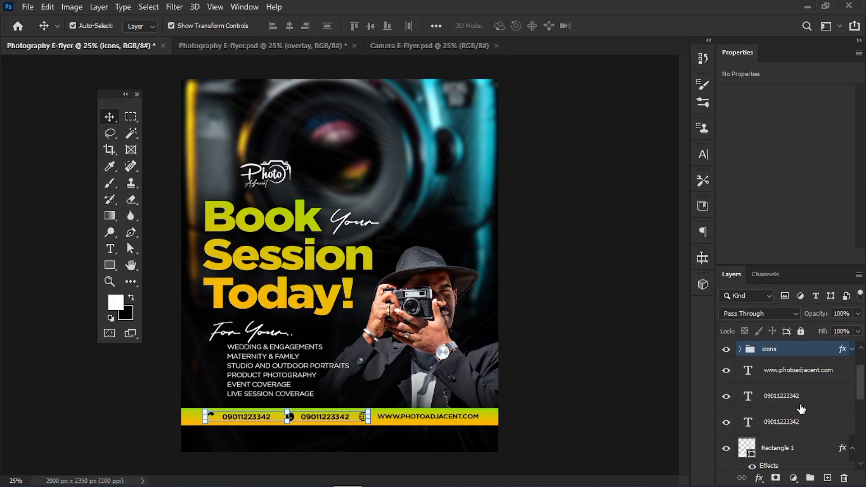
shift+click(789, 423)
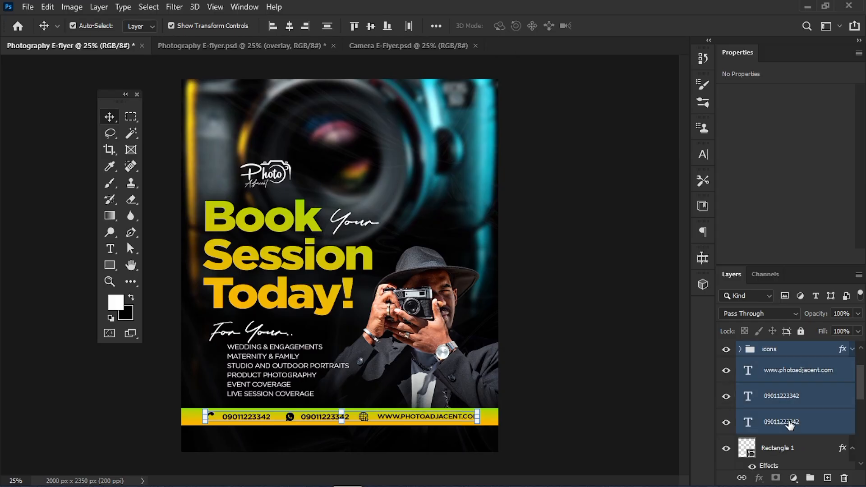
key(ctrl+g)
double_click(773, 349)
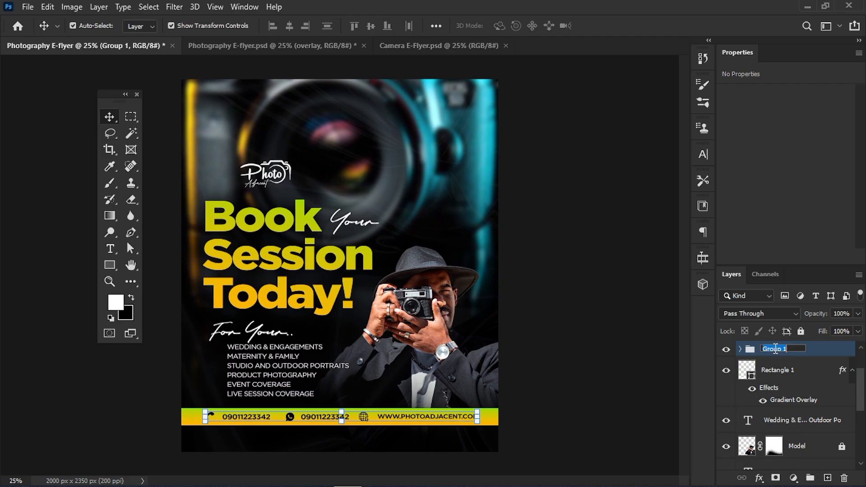
text(footer)
key(Return)
Collapse the effects of the Rectangle 1 contact bar and place it in its own group named footer-shape.
click(848, 375)
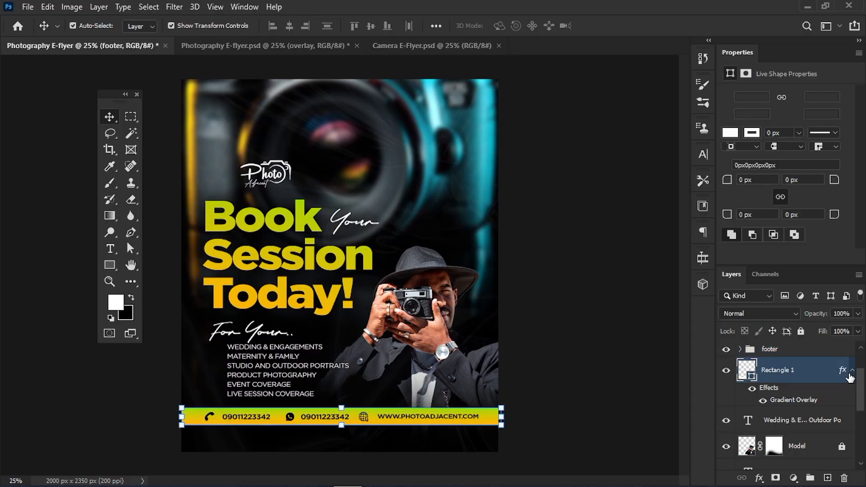
click(851, 371)
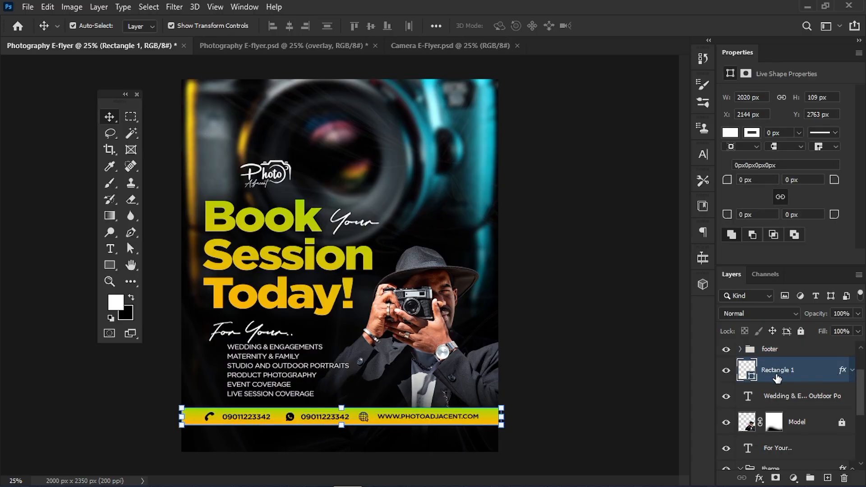
key(ctrl+g)
click(740, 365)
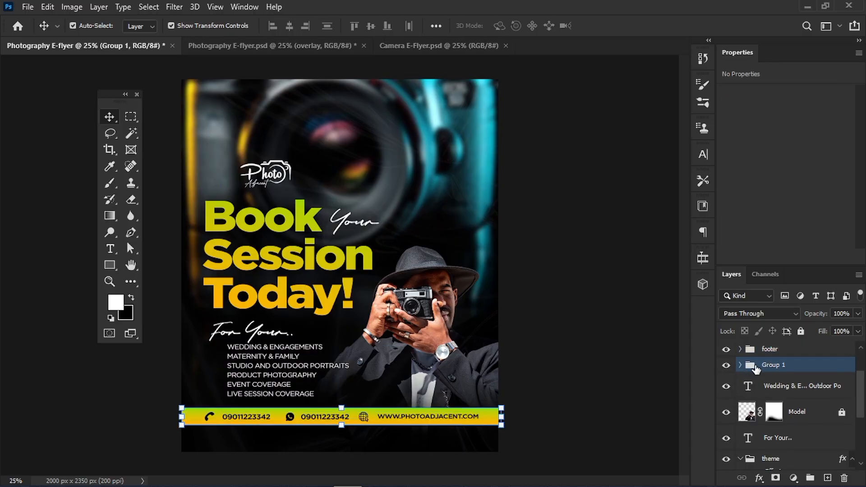
double_click(774, 365)
text(footer-shape)
key(Return)
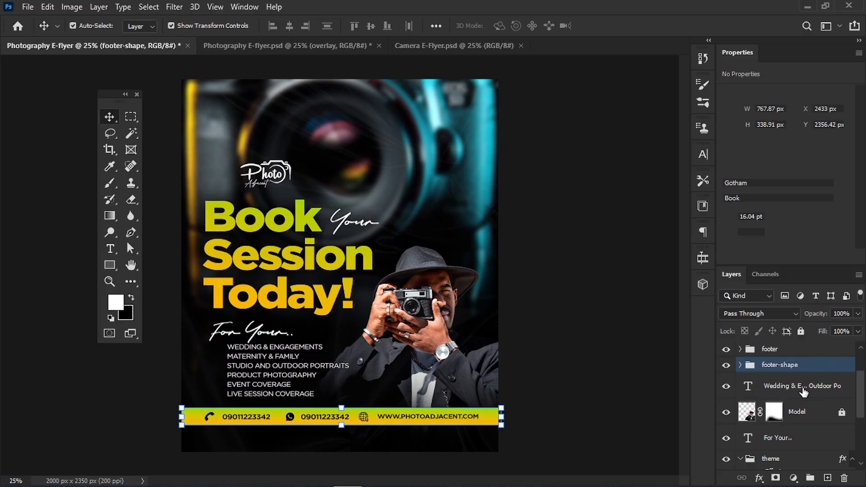
Group the services list and the "For Your.." text layers together and name the group text.
click(804, 392)
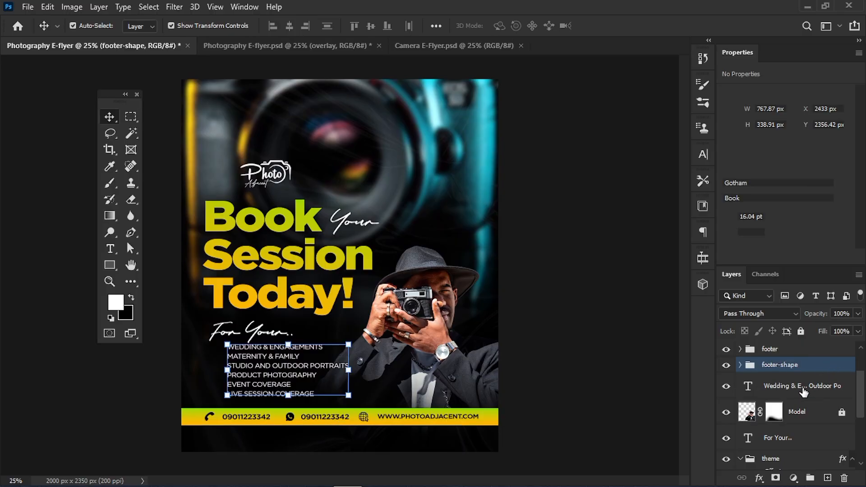
ctrl+click(783, 437)
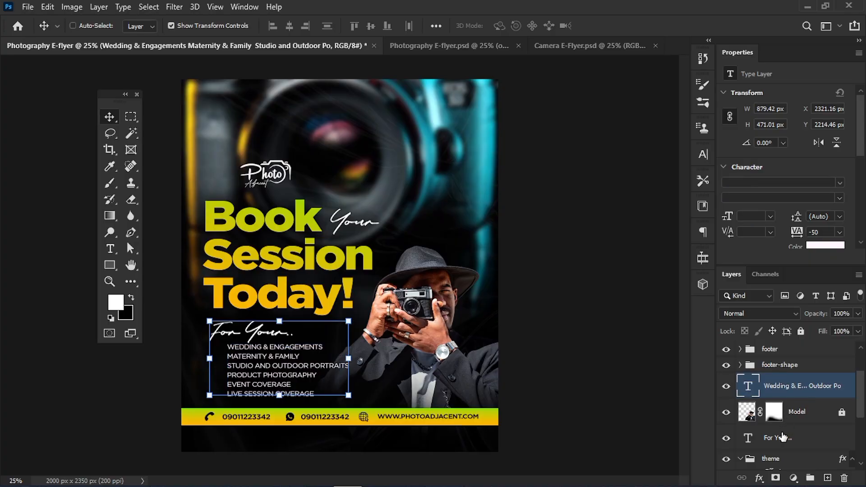
key(ctrl+g)
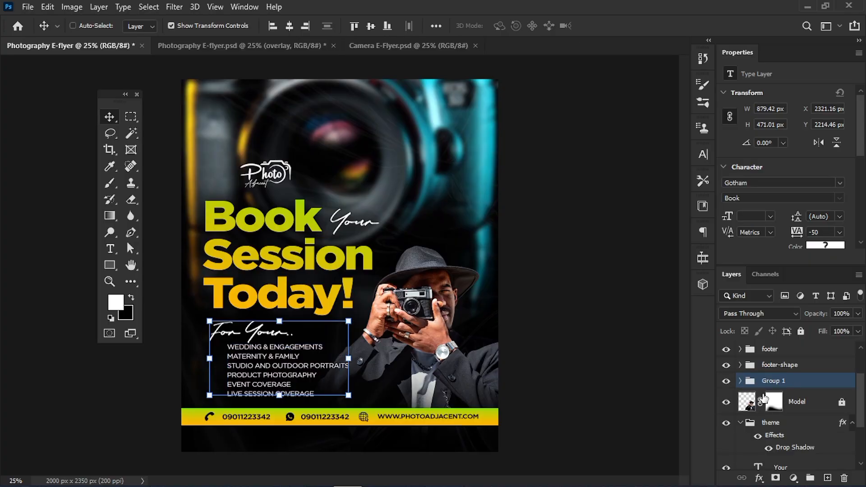
text(te)
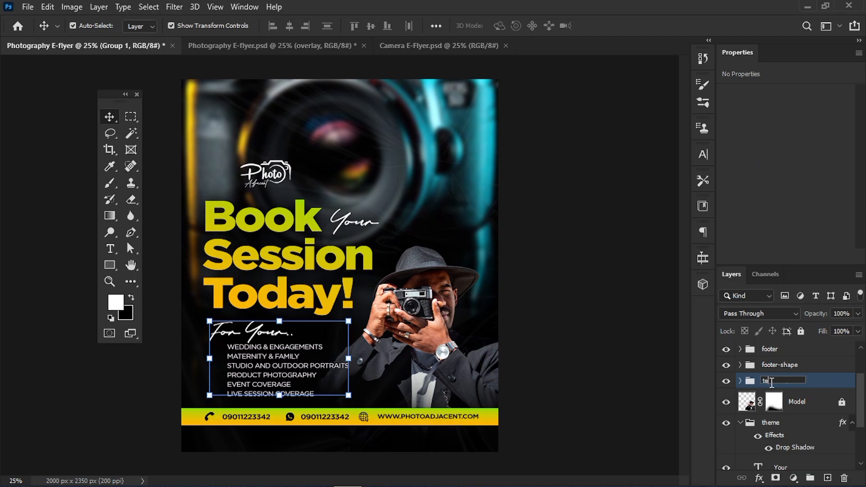
text(xt)
key(Return)
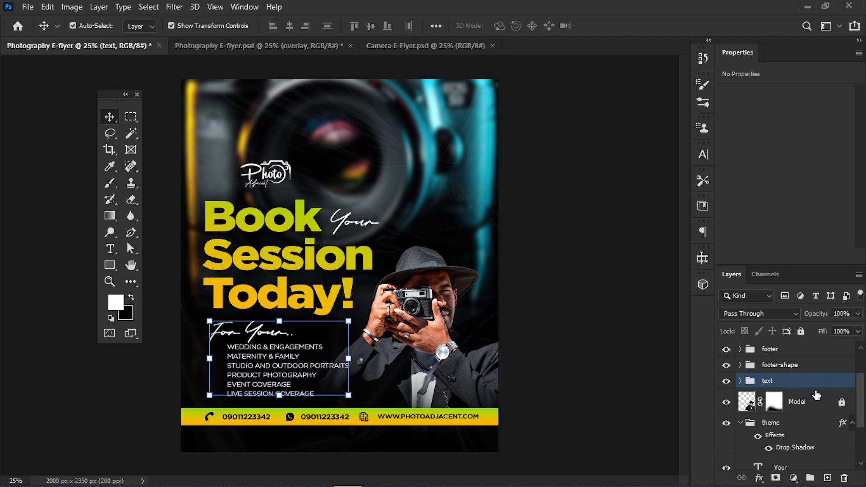
Unlock the photographer layer, collapse the theme group, and place the photographer in a collapsed group named Model.
click(834, 406)
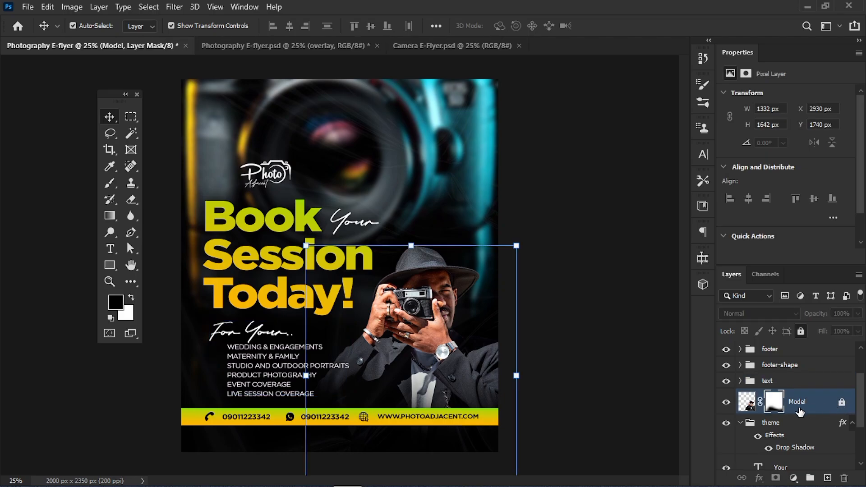
click(740, 423)
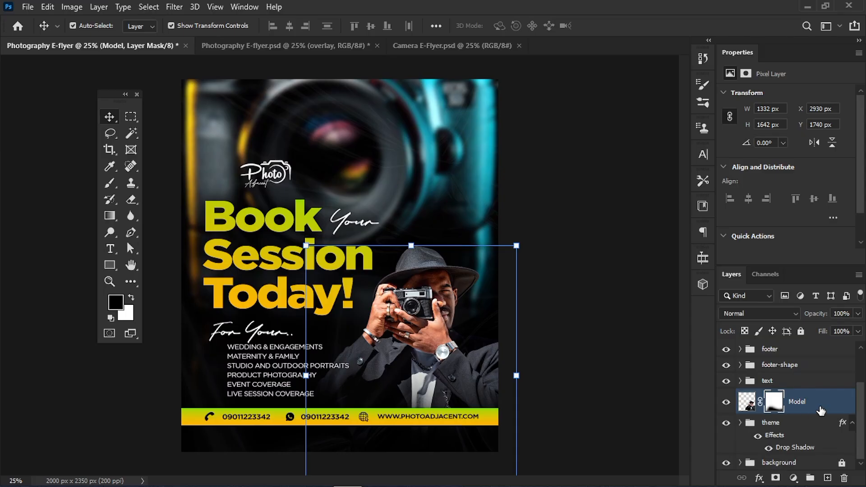
click(820, 406)
key(ctrl+g)
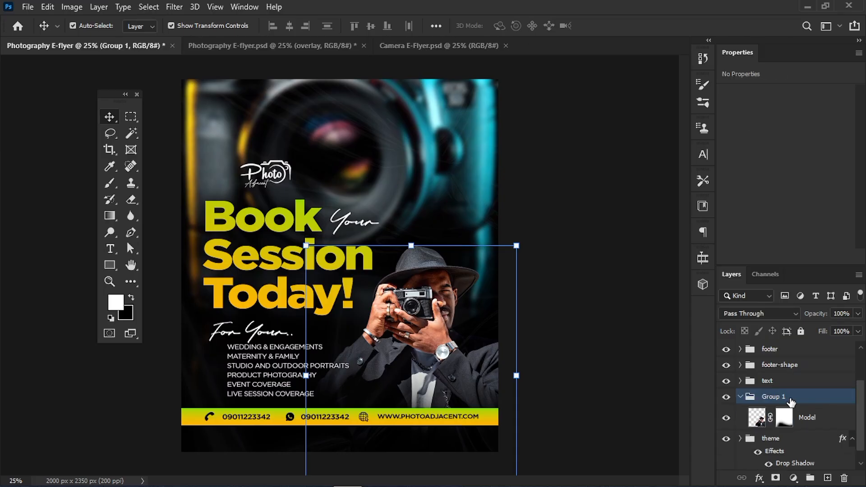
click(740, 397)
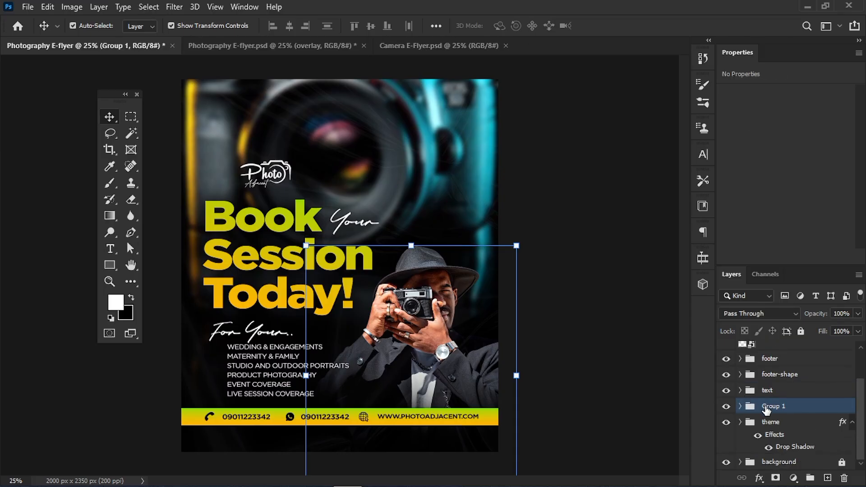
double_click(768, 406)
text(Mode)
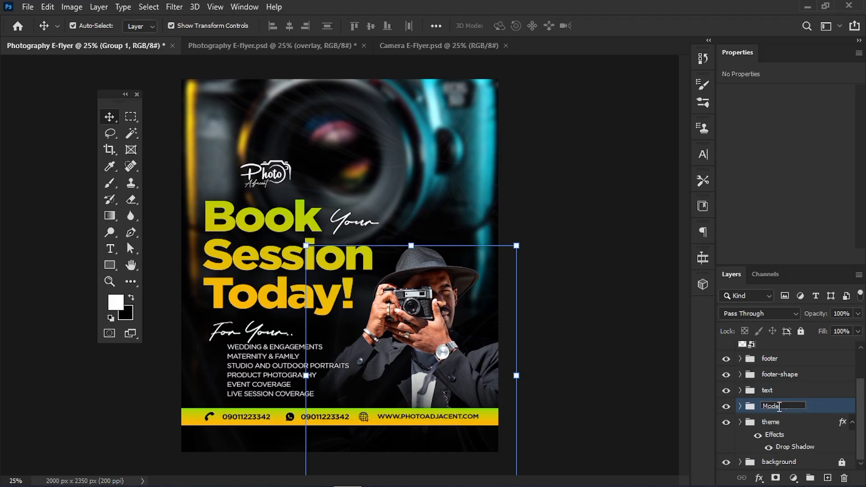
text(l)
key(Return)
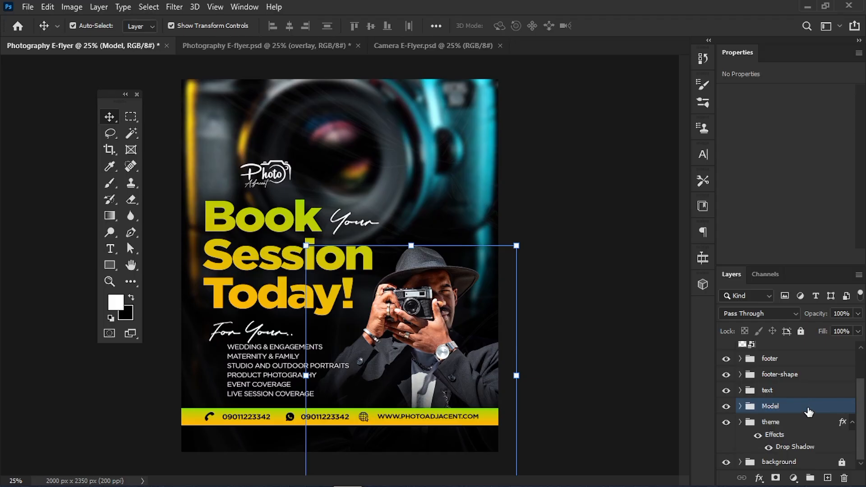
Collapse the theme group's effects and place the logo layer in its own group named Logo.
click(852, 422)
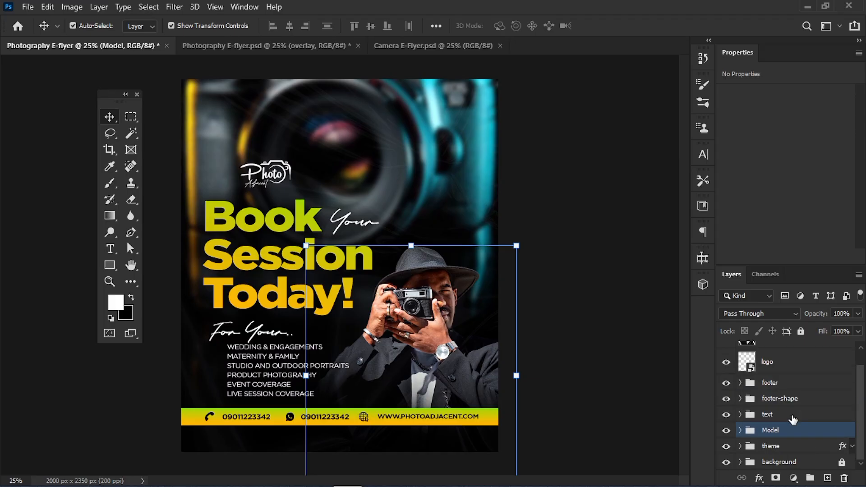
scroll(792, 420, up, 1)
click(792, 381)
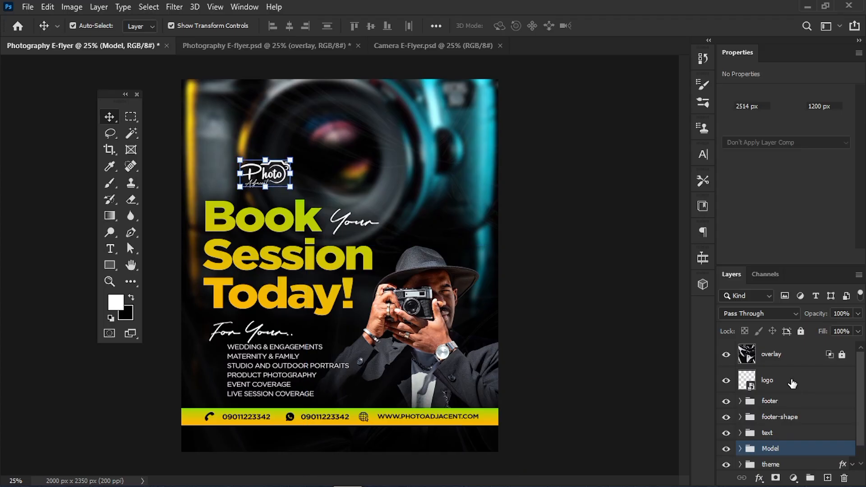
key(ctrl)
key(ctrl+g)
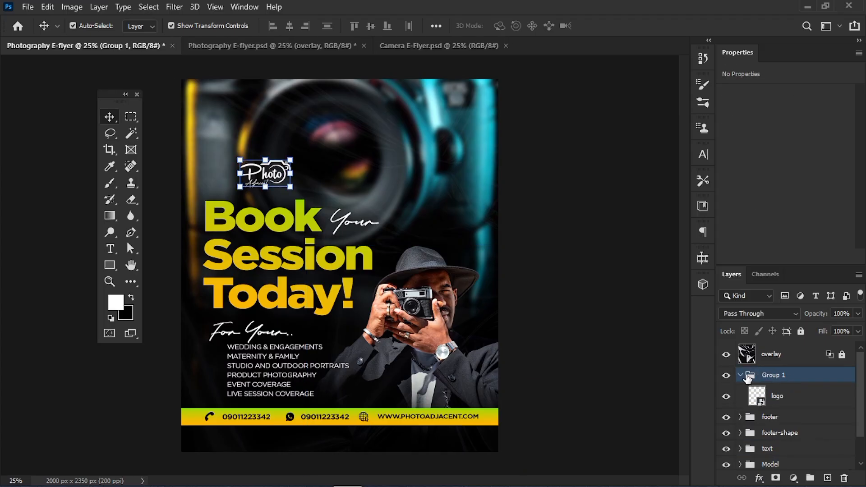
double_click(769, 376)
text(L)
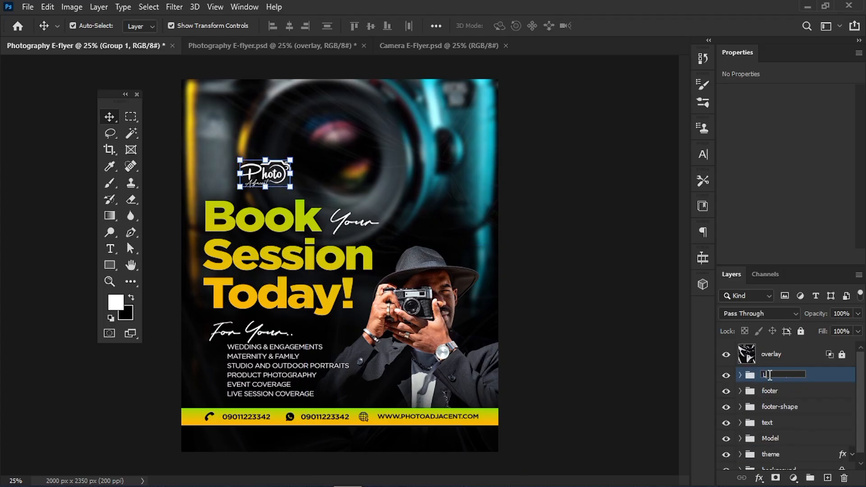
text(ogo)
key(Return)
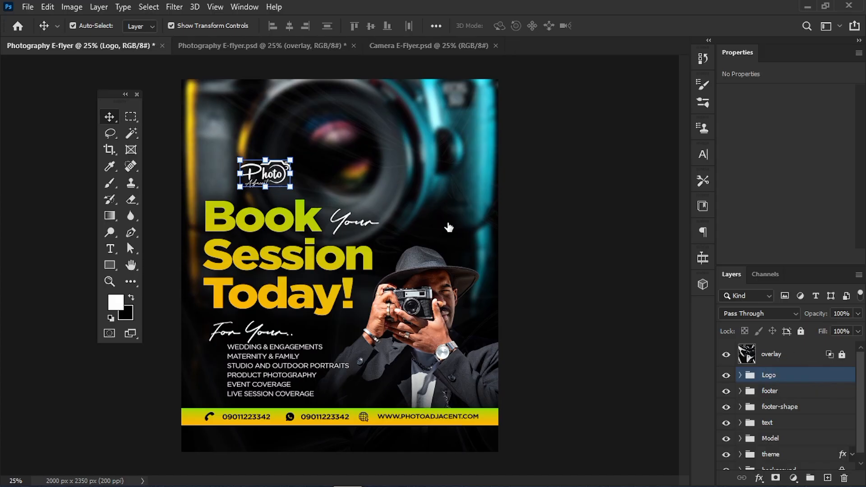
Review the source assets in Photography E-flyer.psd with nothing selected, and return to the finished flyer document.
click(254, 48)
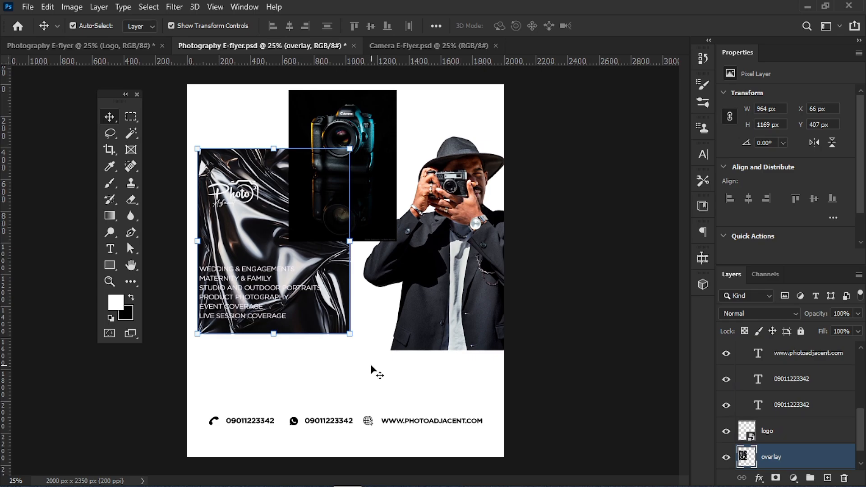
click(456, 116)
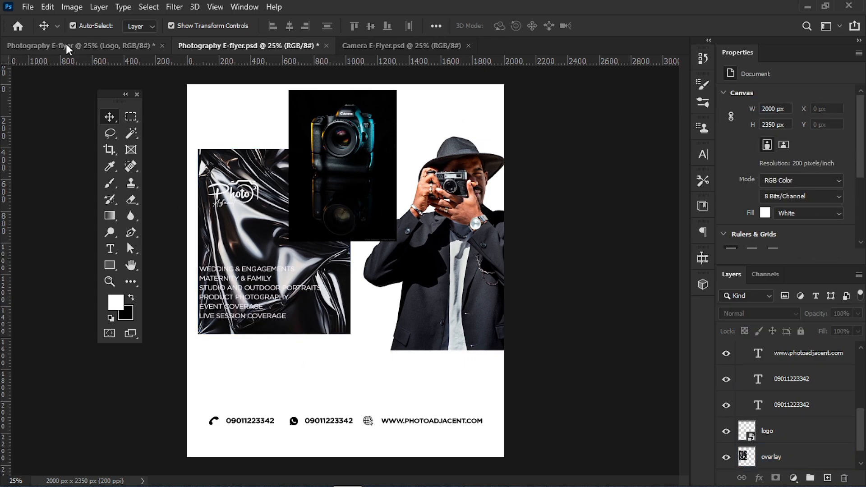
click(101, 47)
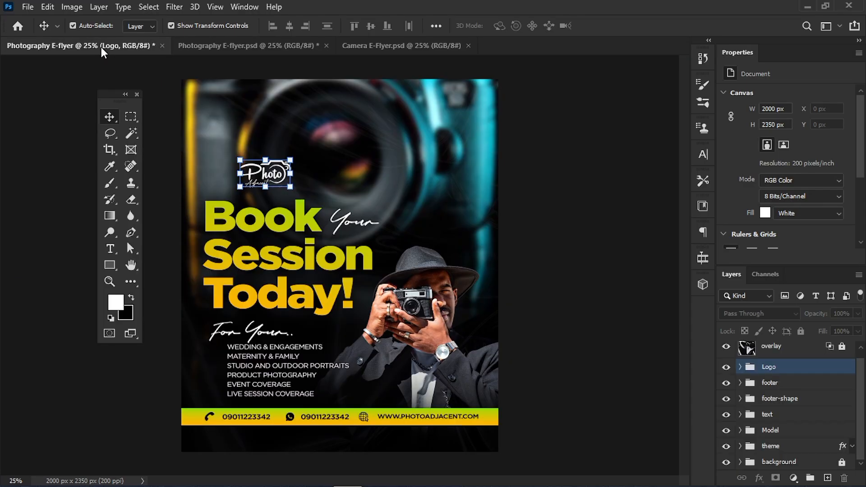
Place the orange "Pngtree—sun light effect_5622558" image from the Light Effect folder into the flyer as an embedded object.
click(27, 7)
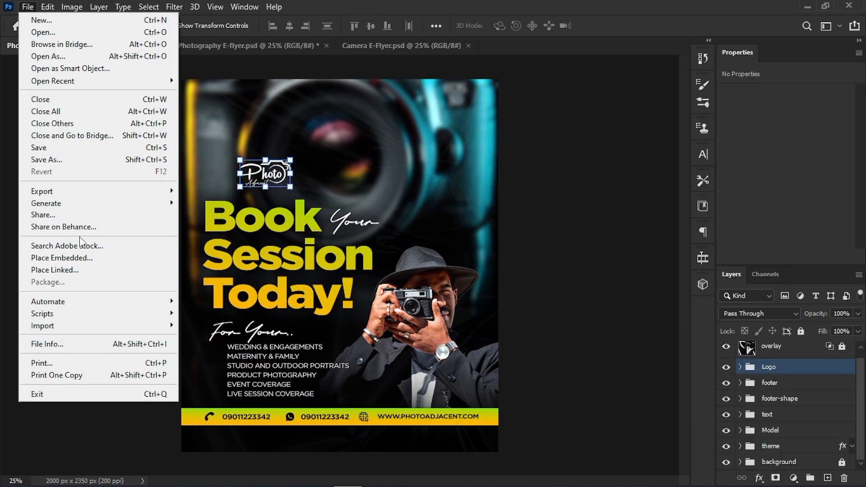
click(82, 258)
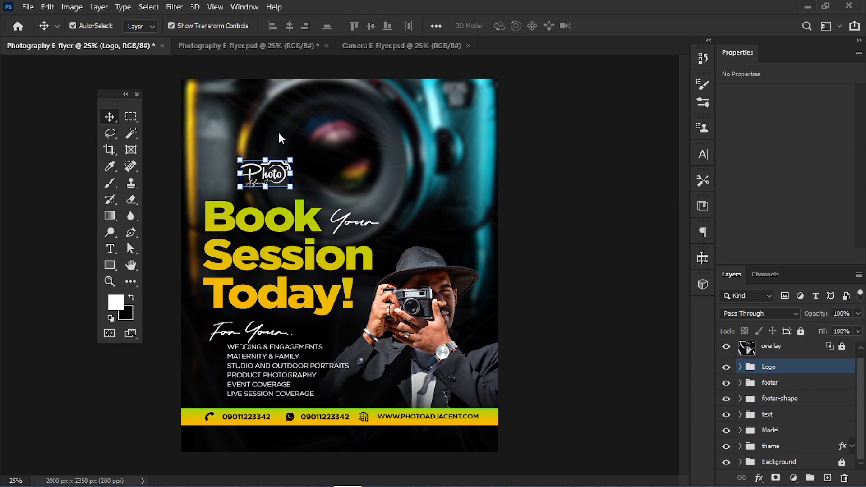
scroll(178, 228, down, 5)
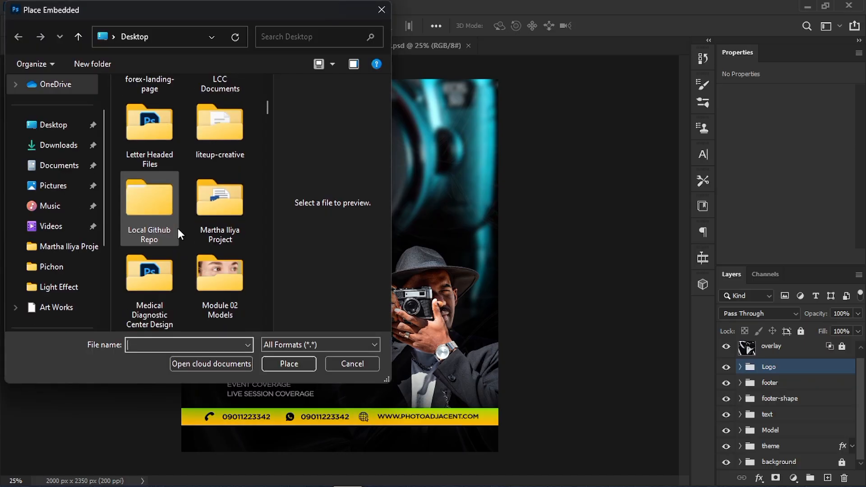
scroll(178, 268, down, 3)
double_click(225, 285)
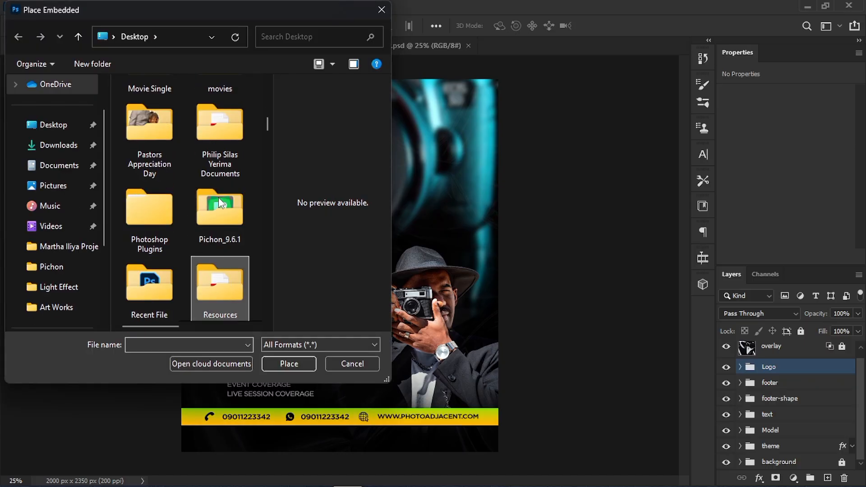
click(179, 311)
double_click(163, 311)
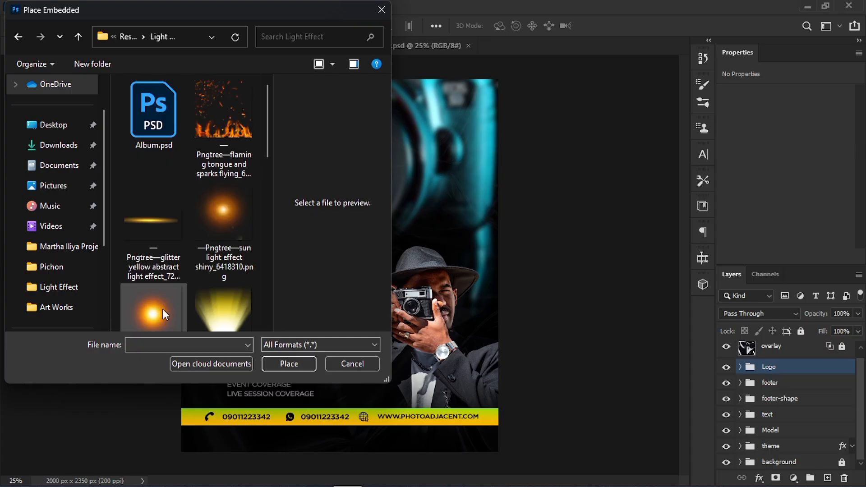
click(162, 309)
click(291, 363)
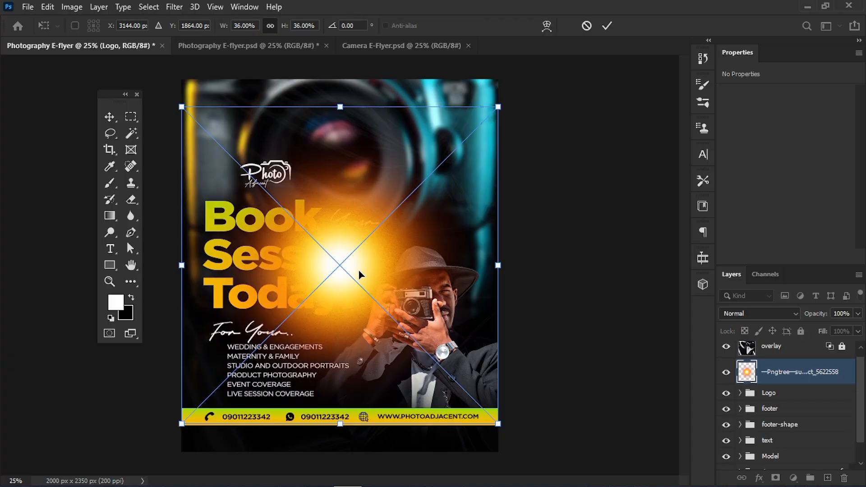
Scale the placed sun light effect to 41.16% and position its glow spilling in from the flyer's left edge beside the headline.
drag(359, 274, 184, 266)
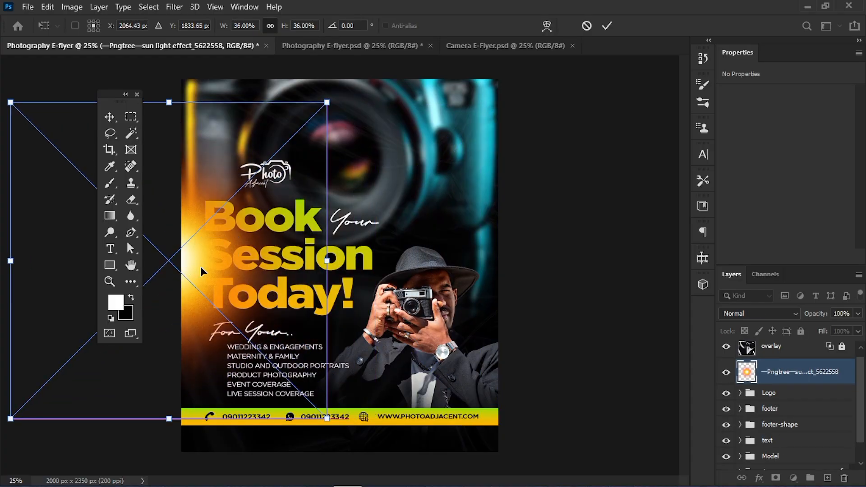
drag(326, 261, 371, 261)
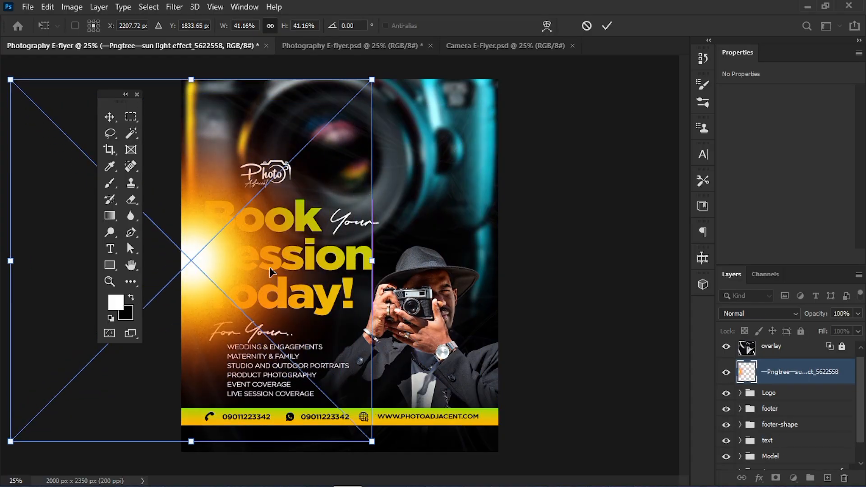
drag(271, 272, 201, 271)
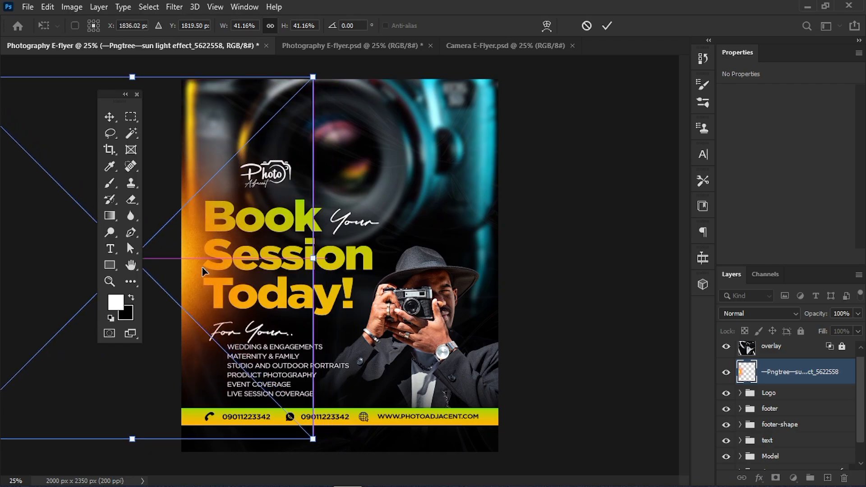
click(607, 26)
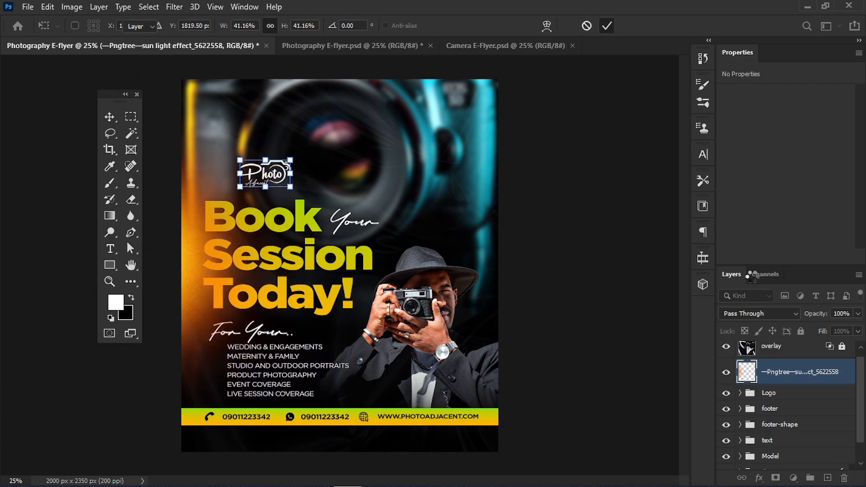
Rasterize the sun light effect layer, set its blend mode to Screen, and lower its opacity to 73%.
right_click(792, 376)
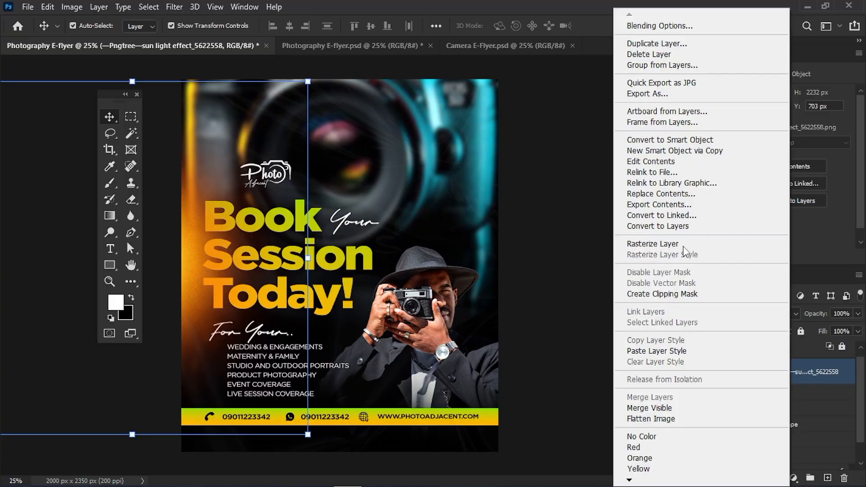
click(690, 247)
click(734, 316)
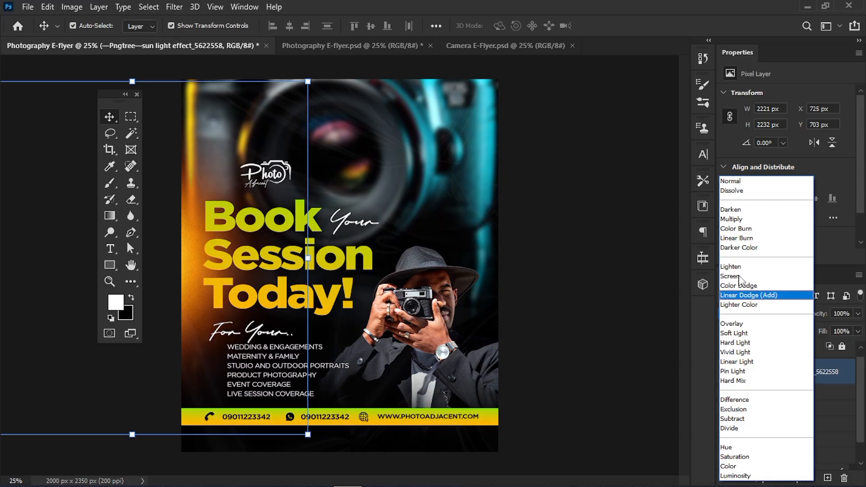
click(738, 277)
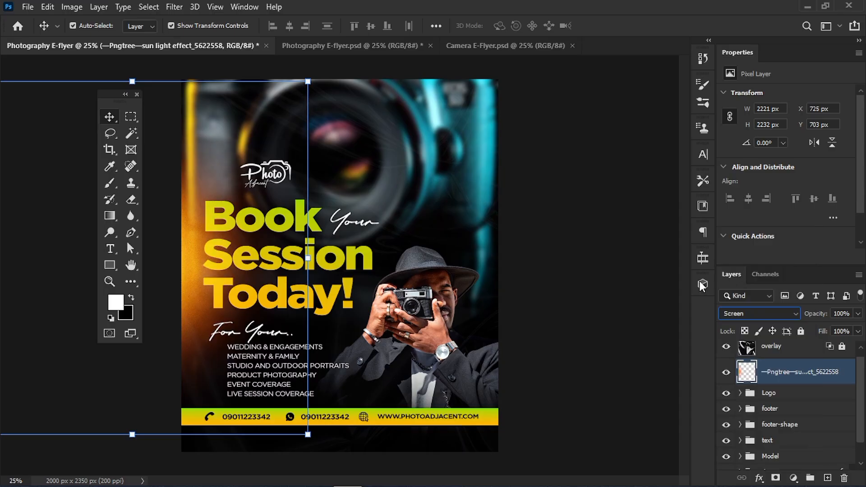
click(858, 314)
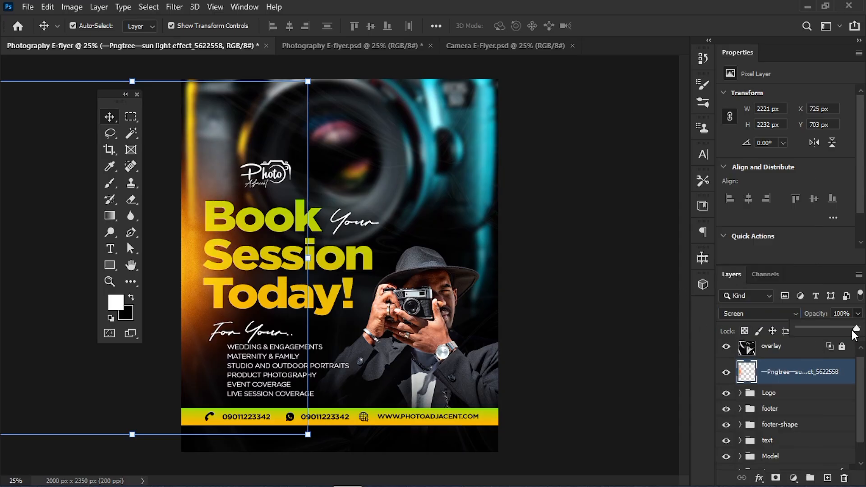
mouse_move(853, 330)
mouse_down()
mouse_move(831, 330)
mouse_move(841, 330)
mouse_up()
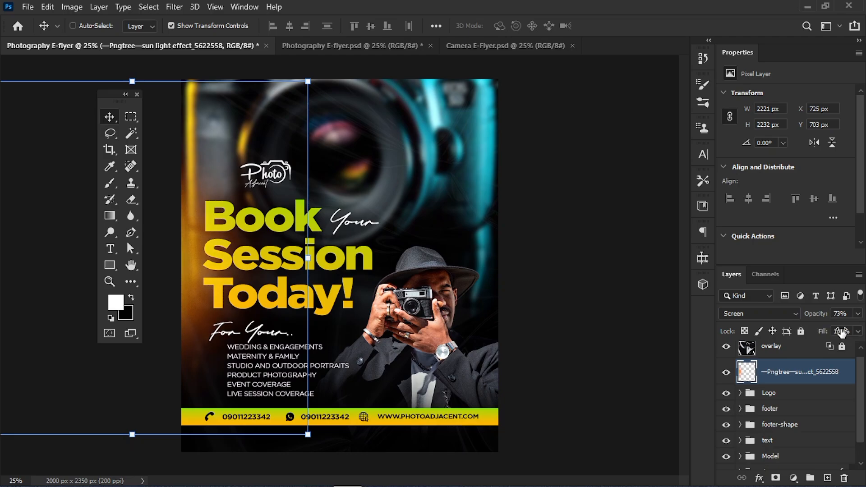
Duplicate the light effect layer, scale the copy to 11.21%, and place it over the lens of the photographer's camera.
key(ctrl+j)
drag(214, 284, 471, 296)
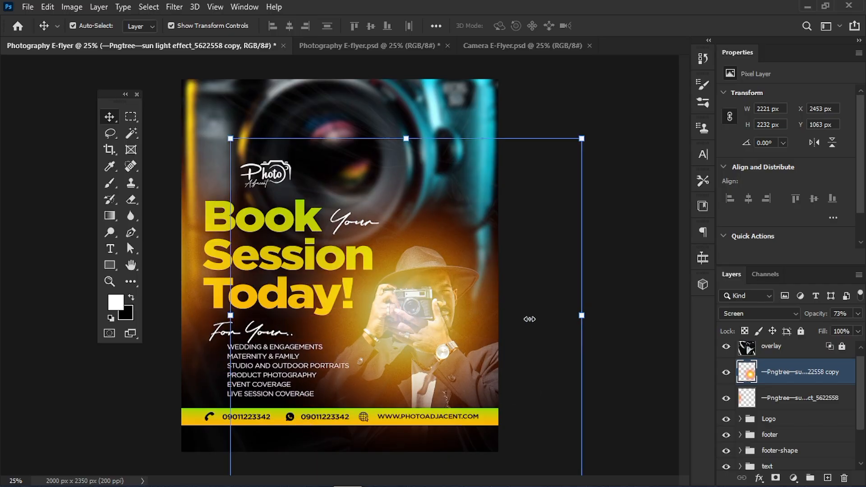
mouse_move(417, 317)
mouse_down()
mouse_move(270, 315)
mouse_move(407, 319)
mouse_move(414, 308)
mouse_up()
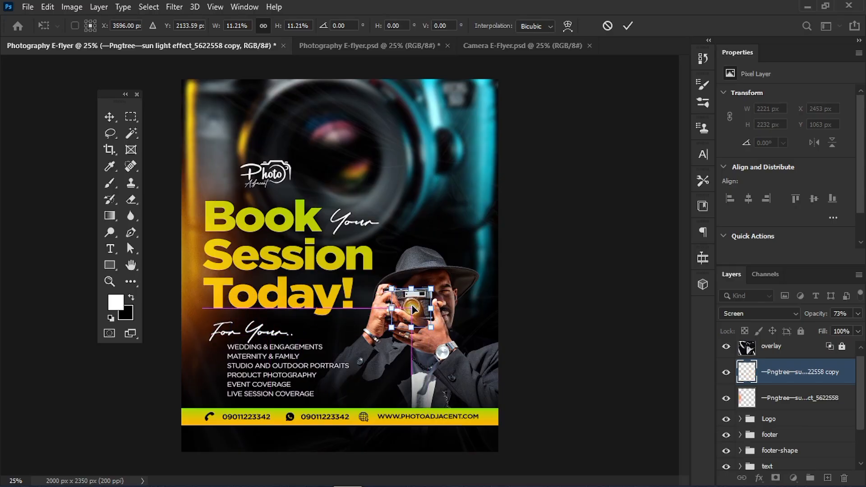
key(ctrl+plus)
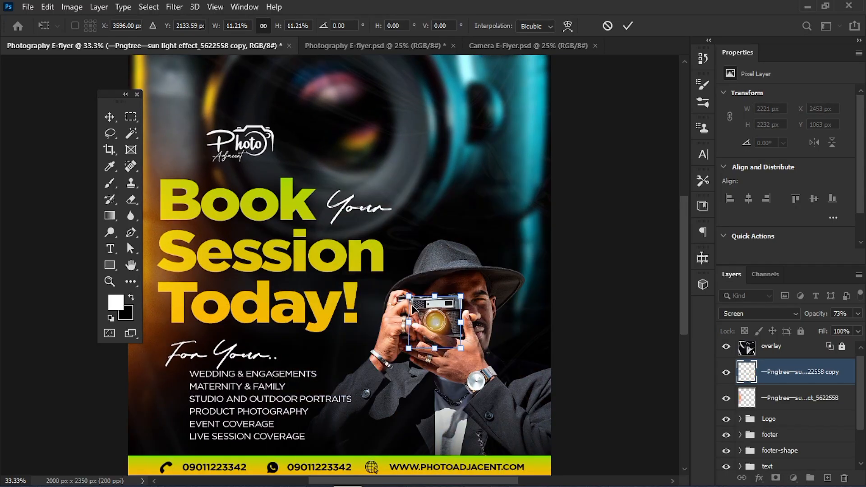
Set the lens glow copy's opacity to 100% and apply its transform.
click(858, 314)
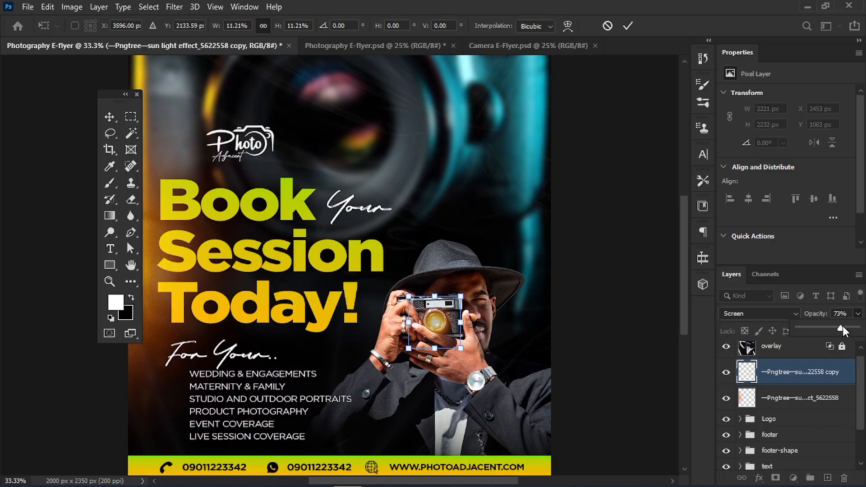
drag(841, 329, 857, 329)
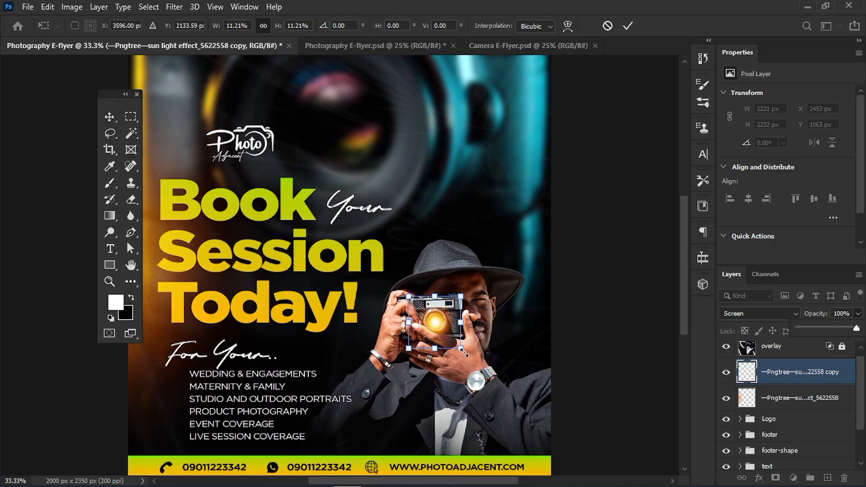
key(ctrl+minus)
key(ctrl+minus)
key(ctrl+minus)
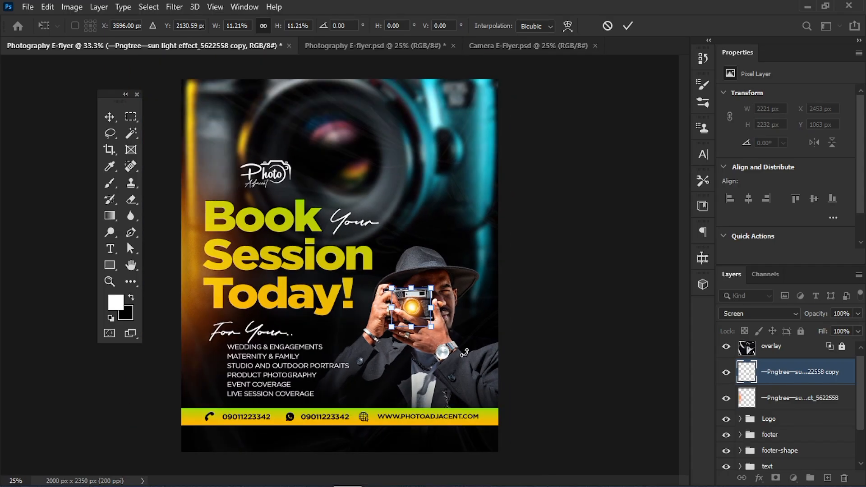
key(ctrl+plus)
key(ctrl+plus)
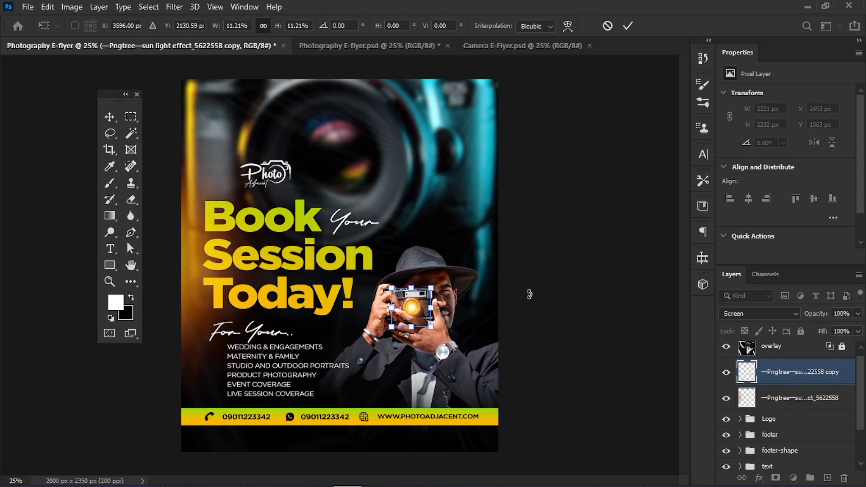
click(627, 26)
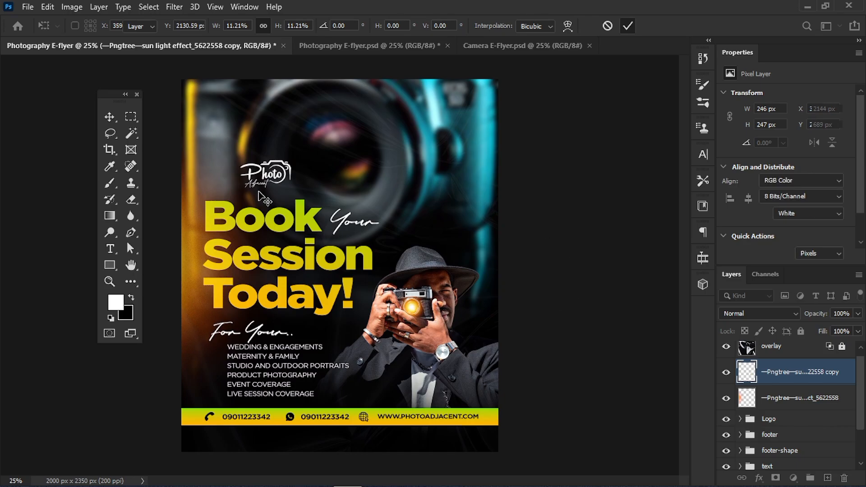
key(ctrl+s)
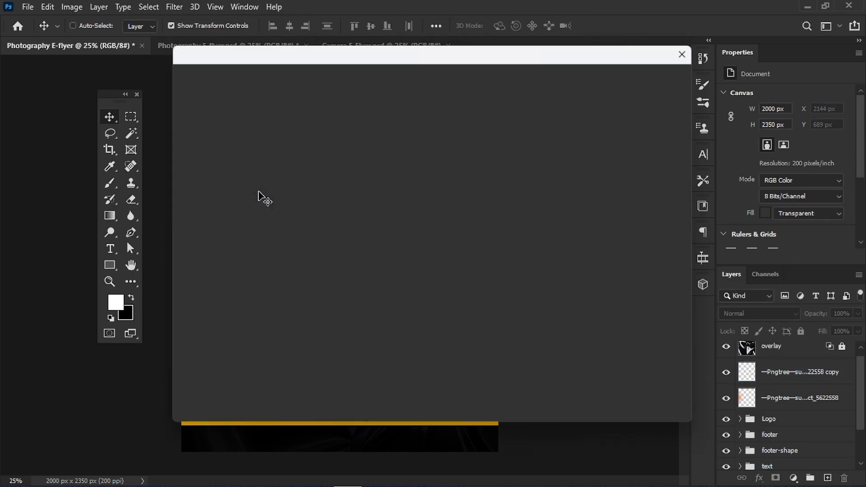
click(689, 51)
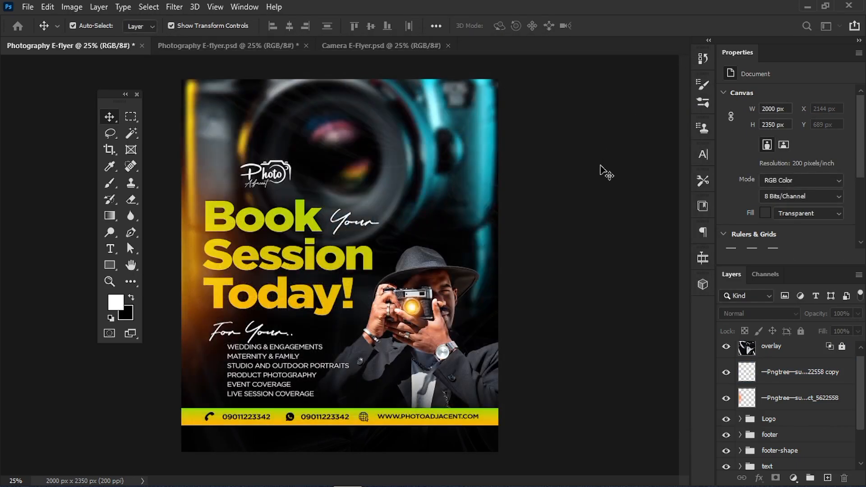
key(ctrl+minus)
key(ctrl+minus)
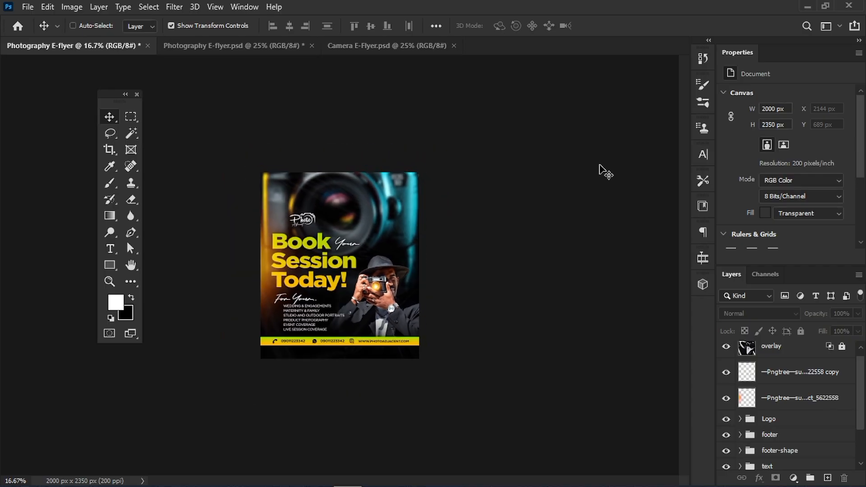
key(ctrl+plus)
key(ctrl+plus)
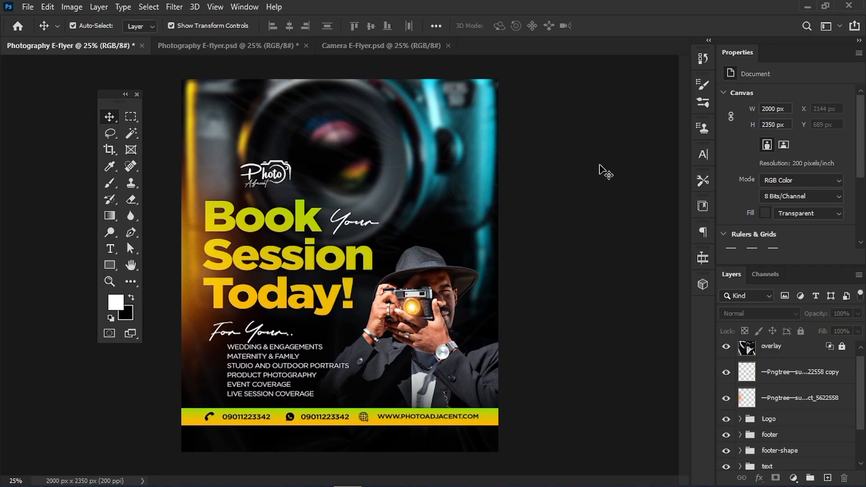
Unlock the overlay layer, lower its opacity to 5%, and lock it again.
click(749, 347)
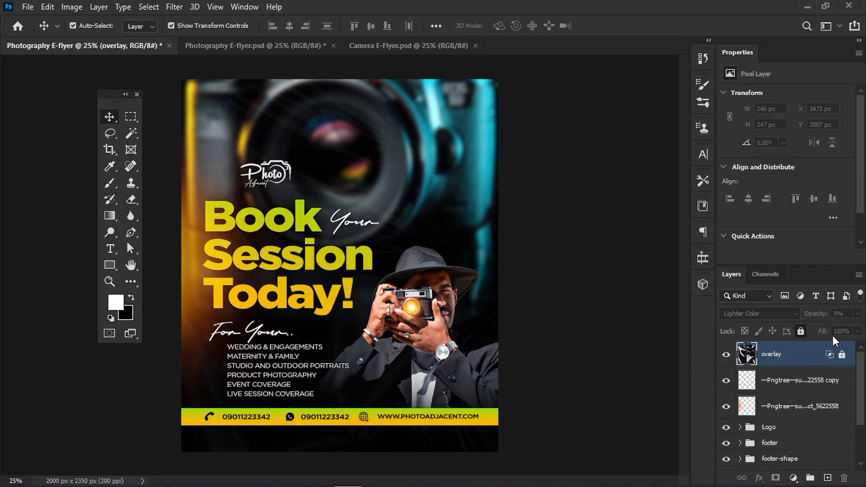
click(842, 355)
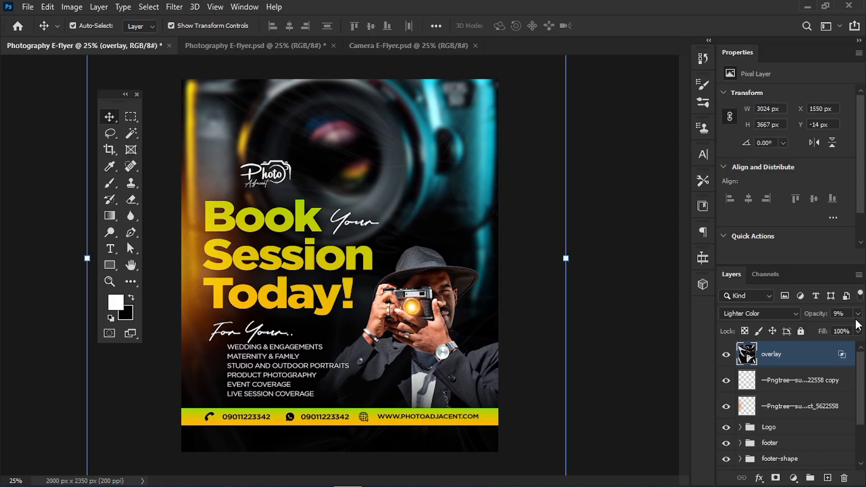
click(858, 314)
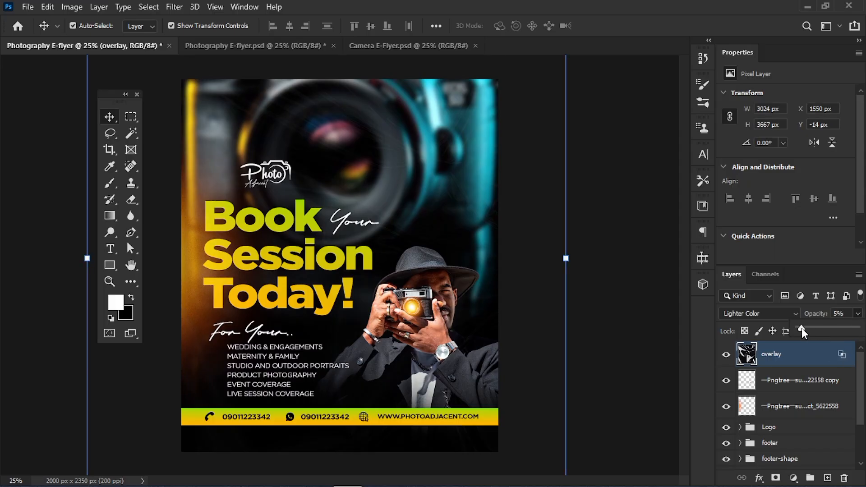
click(810, 354)
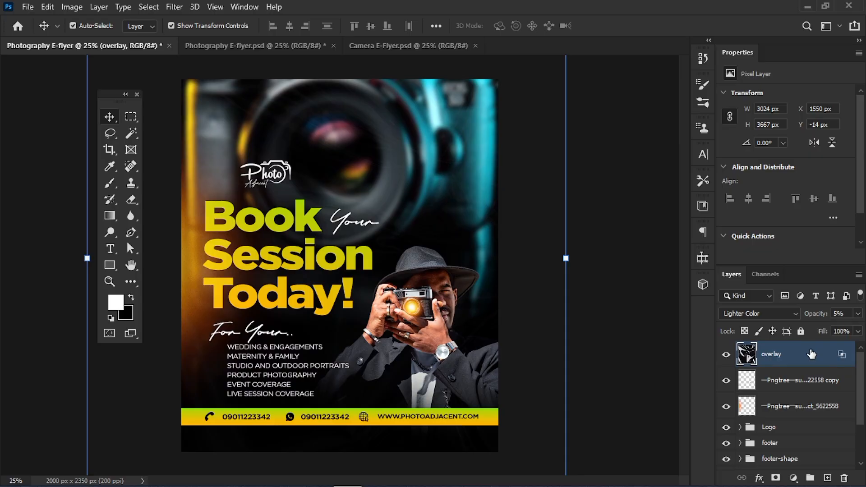
key(ctrl+slash)
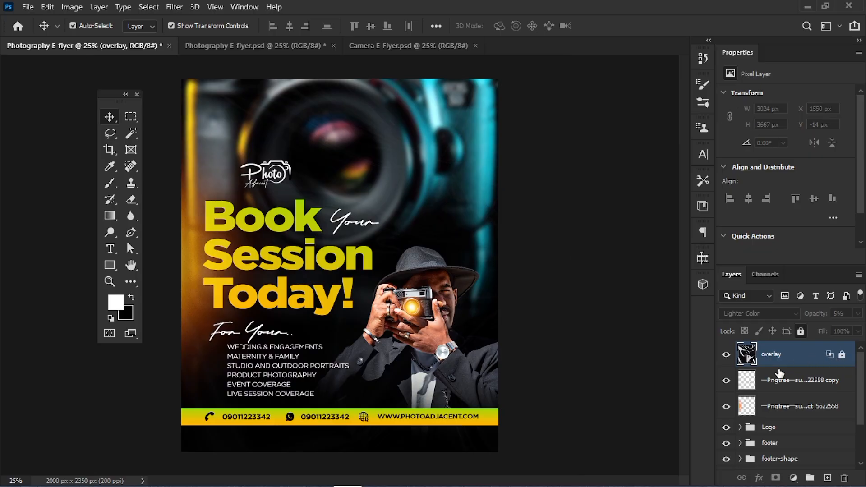
Group the overlay and the two light effect layers, name the group Effect, and lock it.
scroll(778, 391, down, 2)
scroll(785, 391, up, 2)
shift+click(793, 390)
shift+click(790, 406)
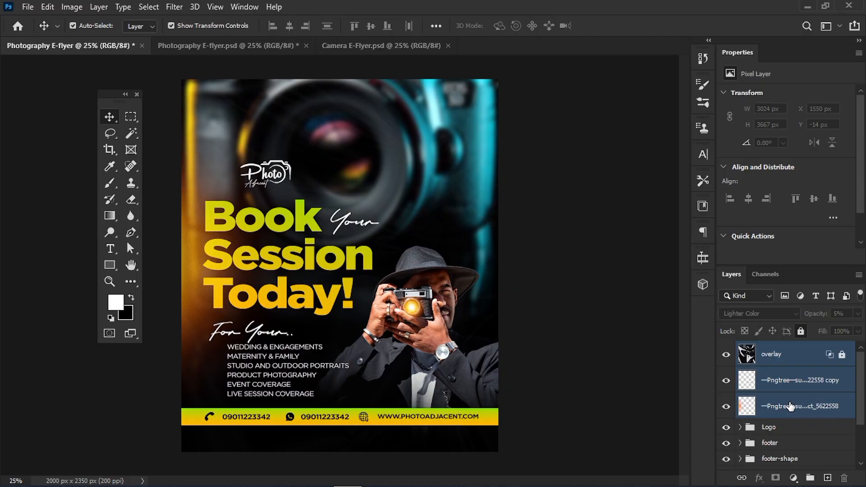
click(842, 354)
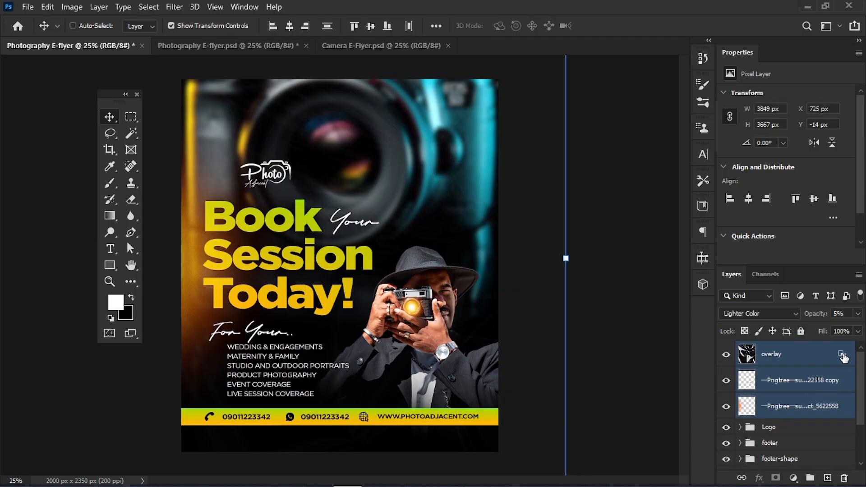
key(ctrl+g)
double_click(775, 349)
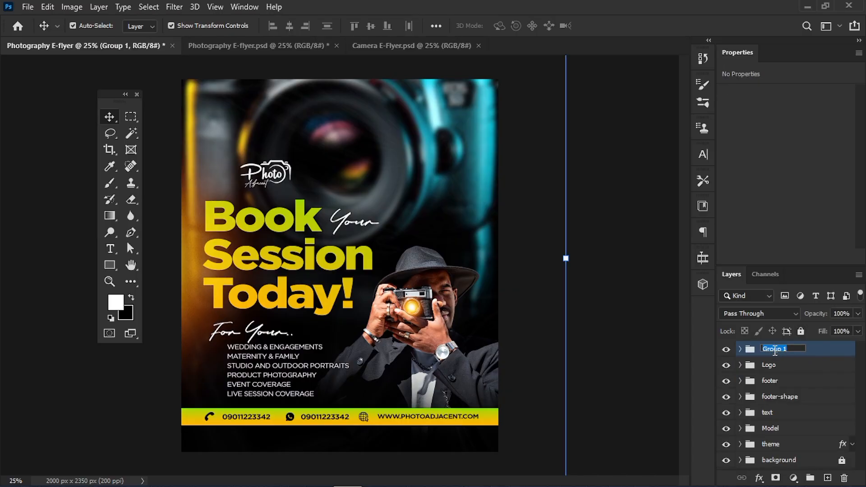
text(Effect)
key(Return)
key(ctrl+slash)
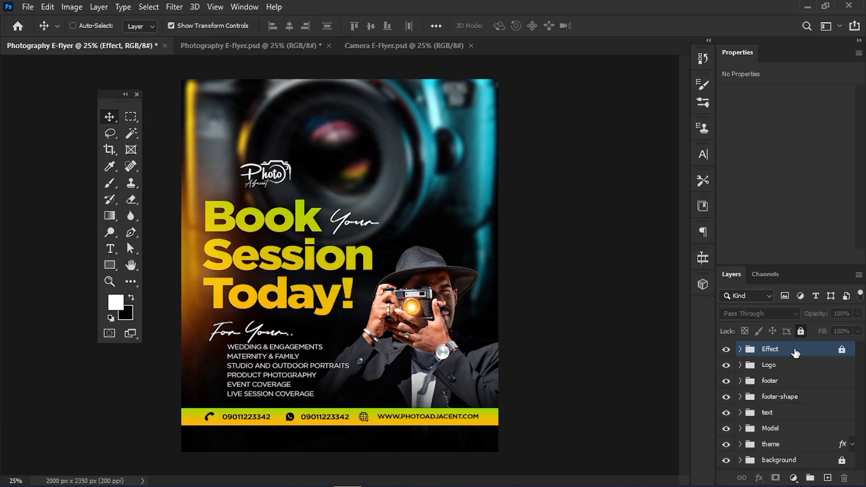
Stamp all visible layers into a merged layer and inspect it in the Camera Raw filter's Basic settings, leaving without applying the filter.
key(ctrl+alt+shift+e)
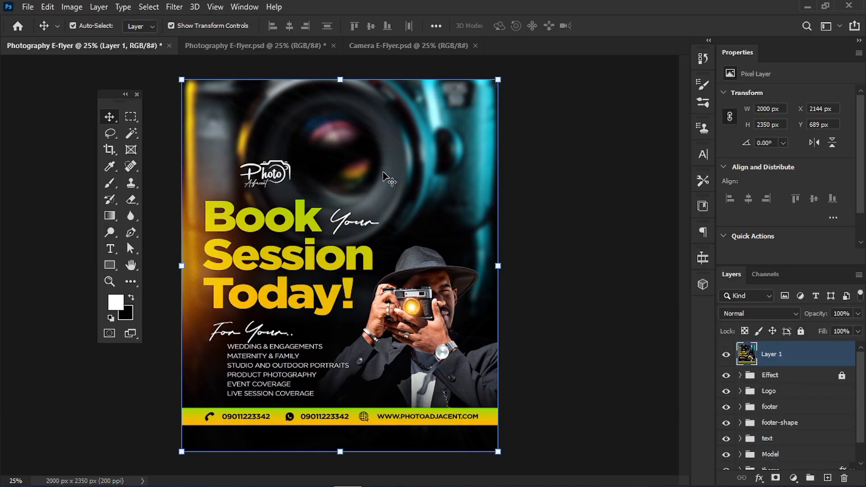
click(175, 7)
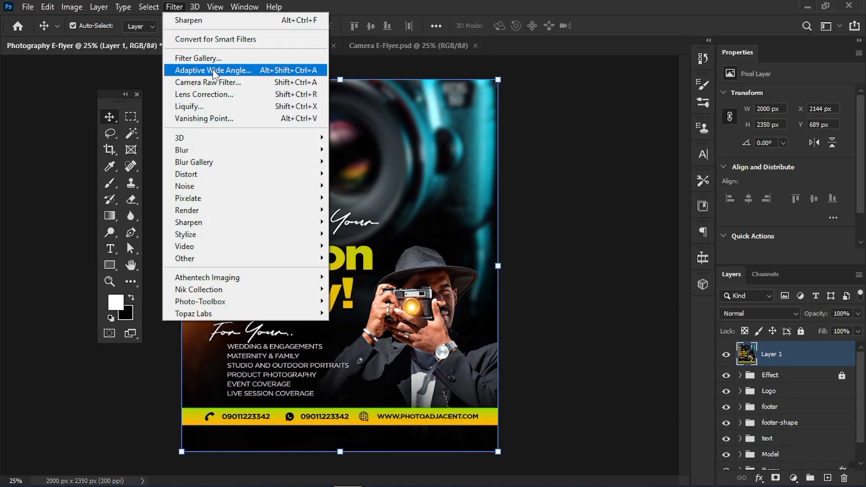
click(218, 86)
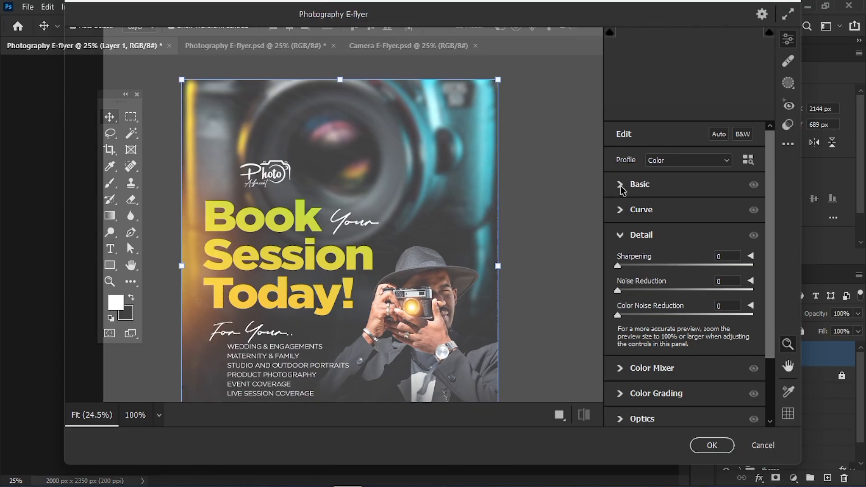
click(621, 185)
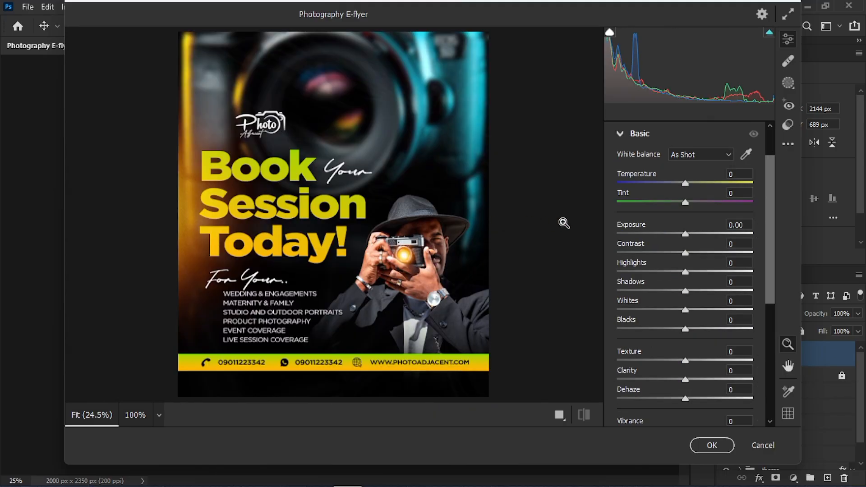
click(376, 171)
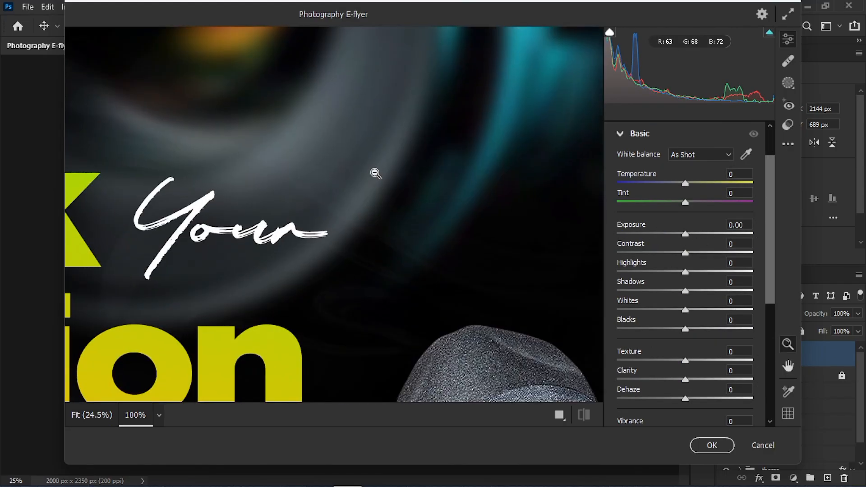
click(382, 207)
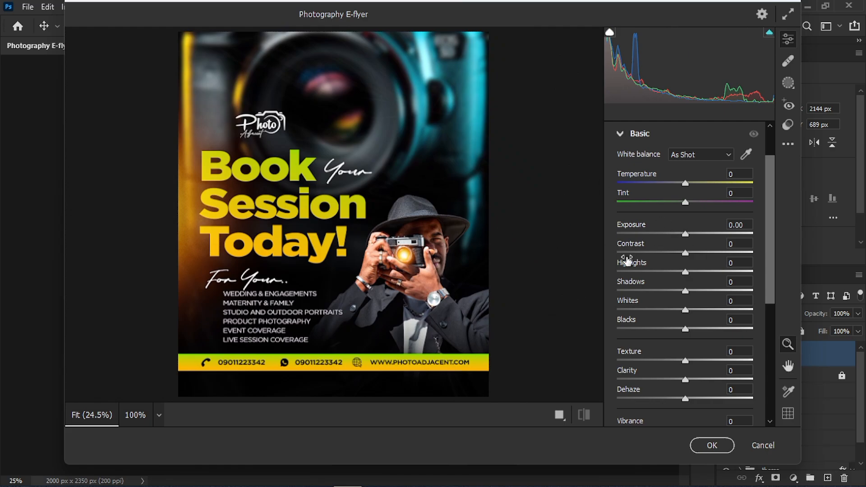
click(765, 453)
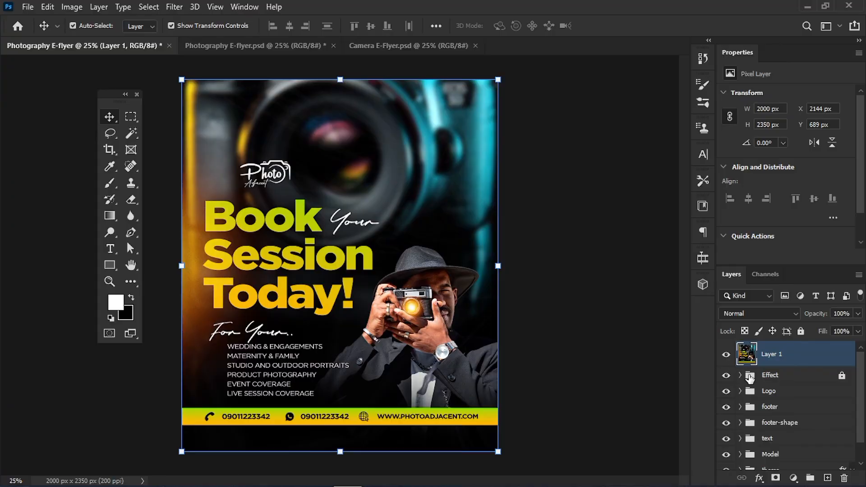
Enable a Drop Shadow layer style on the photographer layer inside the Model group.
scroll(787, 397, down, 1)
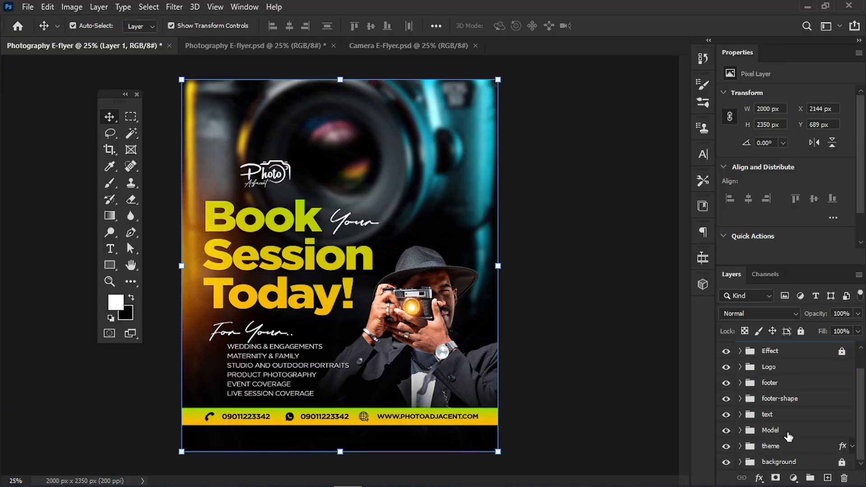
click(767, 430)
click(740, 431)
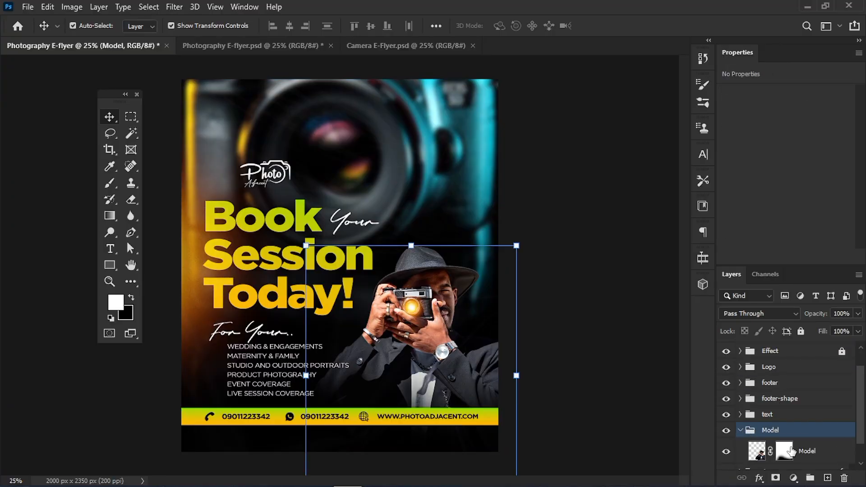
click(816, 451)
right_click(816, 449)
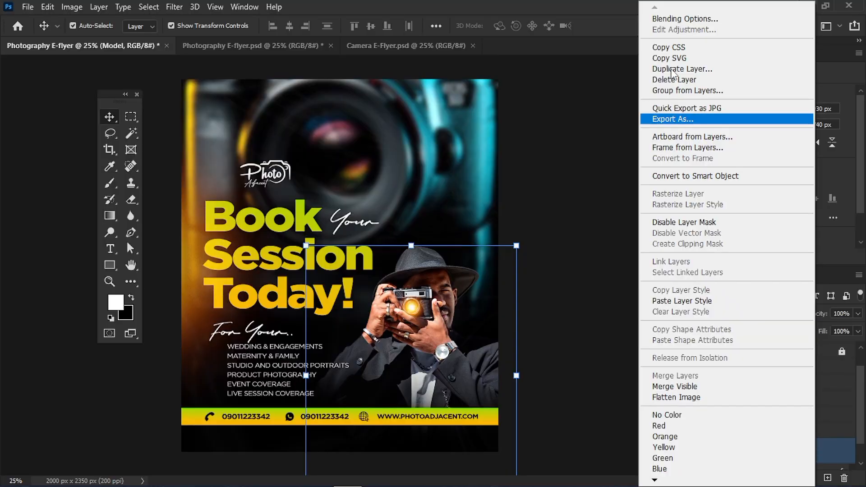
click(683, 21)
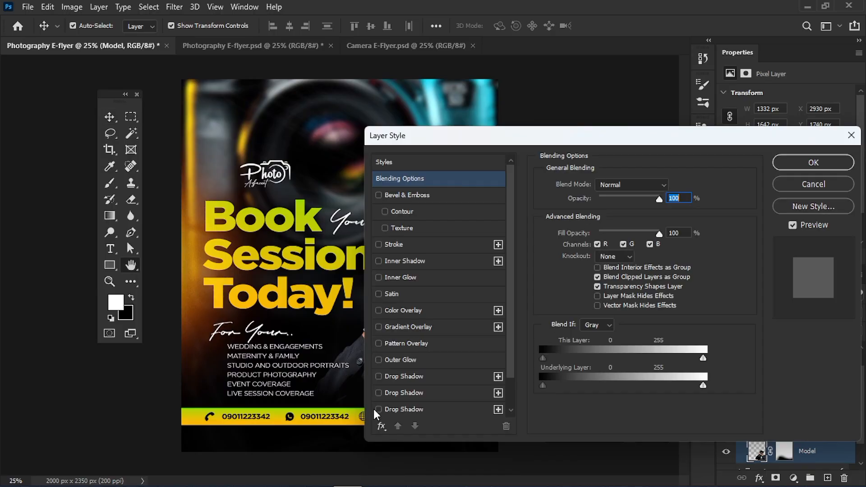
click(403, 375)
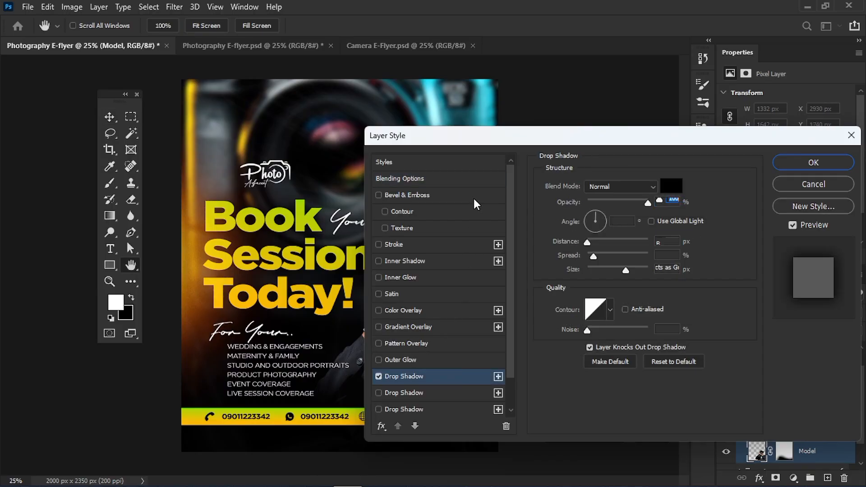
Set the photographer's drop shadow to a distance of 21 px, spread of 34% and size of 213 px, and apply it.
drag(419, 135, 592, 120)
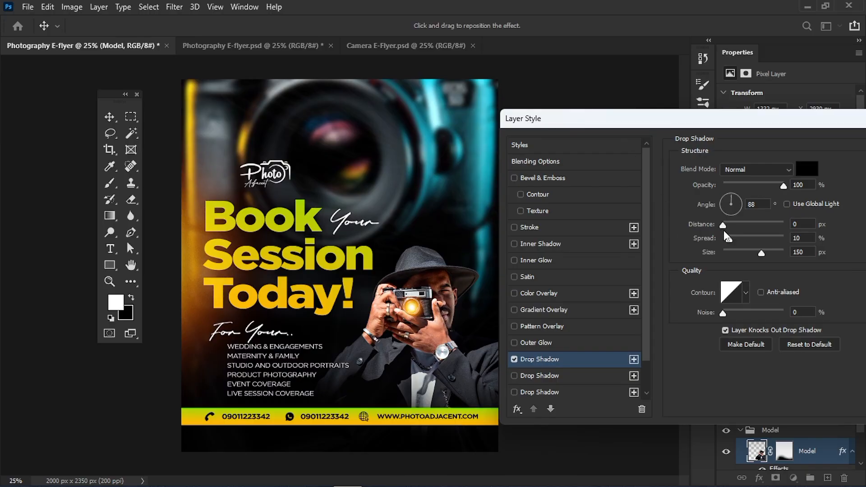
drag(725, 223, 737, 224)
click(738, 237)
drag(746, 239, 744, 238)
drag(728, 127, 641, 140)
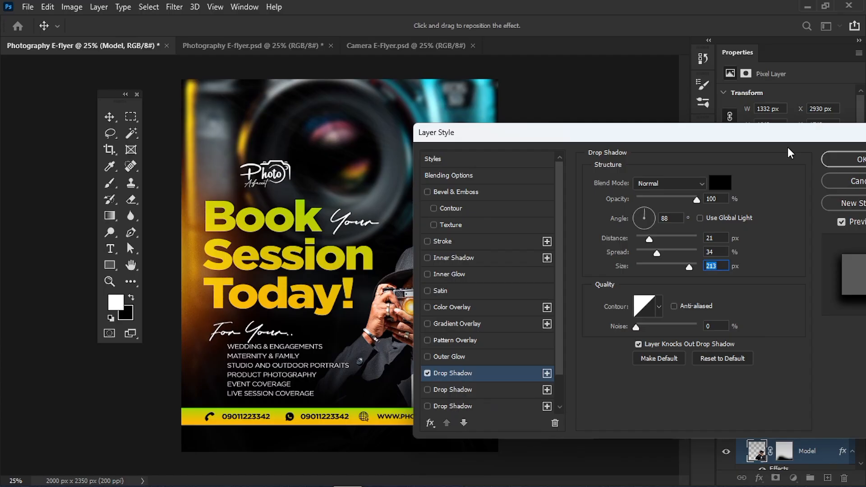
click(837, 160)
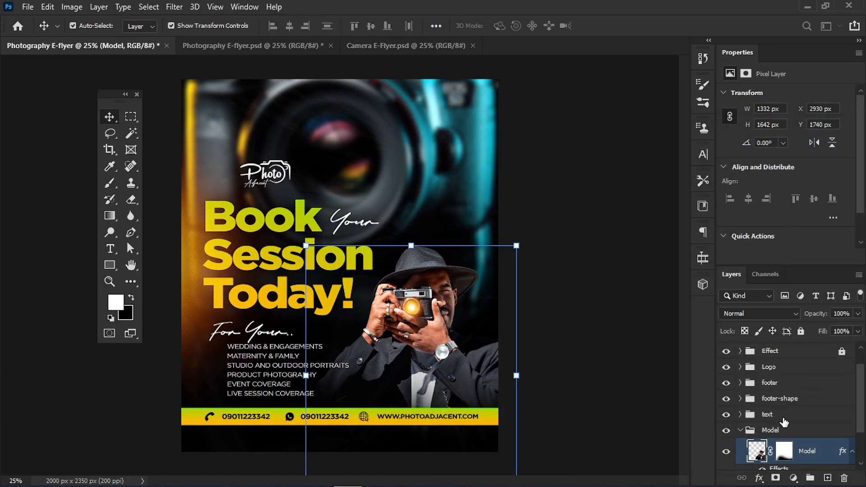
Toggle the Model layer's drop shadow visibility to compare the flyer with and without it.
scroll(784, 422, down, 3)
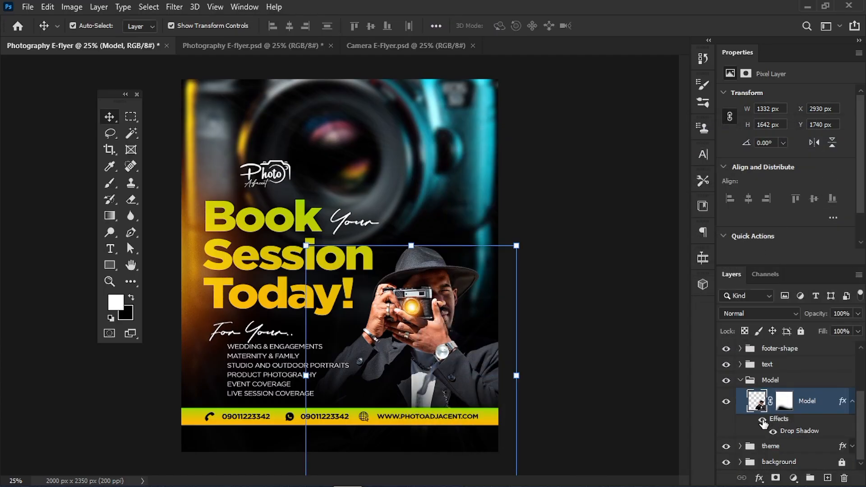
click(762, 420)
click(773, 431)
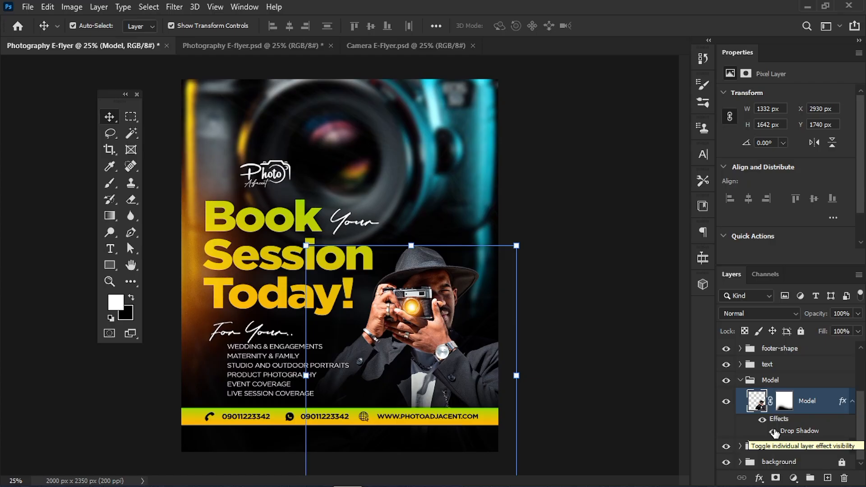
click(773, 432)
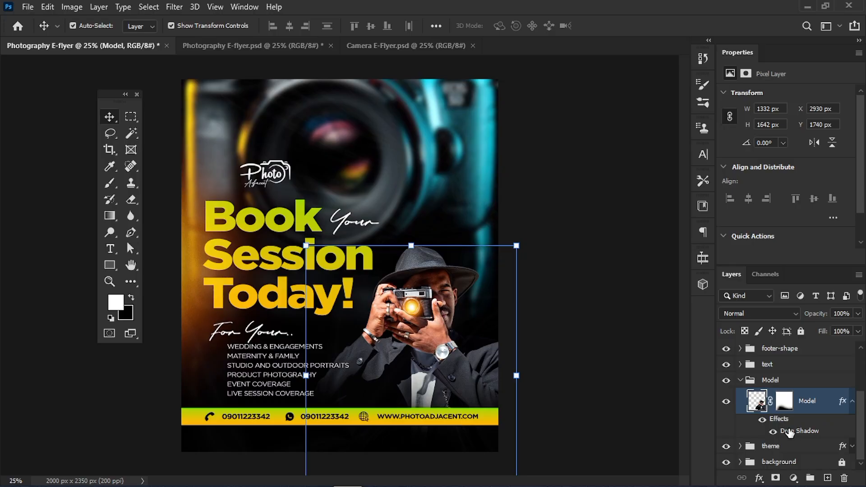
Reduce the photographer's drop shadow size to 136 px and enable a second drop shadow with its preset Multiply settings.
double_click(789, 432)
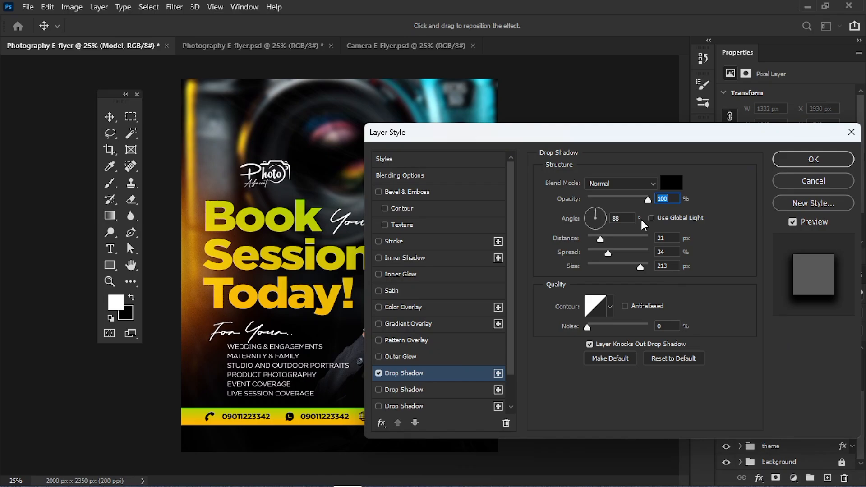
drag(643, 266, 623, 266)
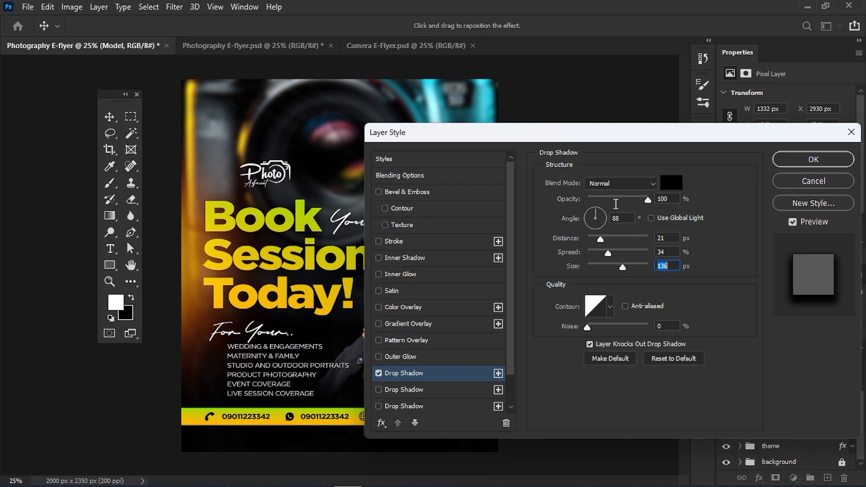
drag(593, 131, 699, 112)
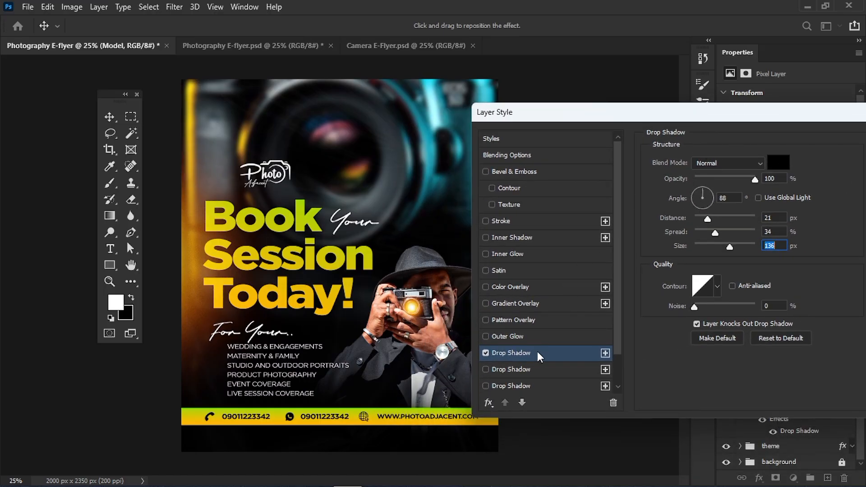
click(527, 369)
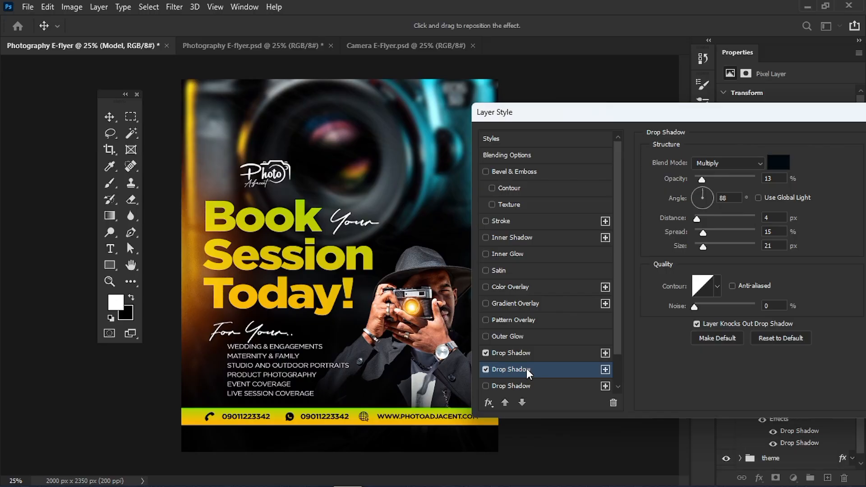
drag(686, 115, 583, 147)
click(781, 170)
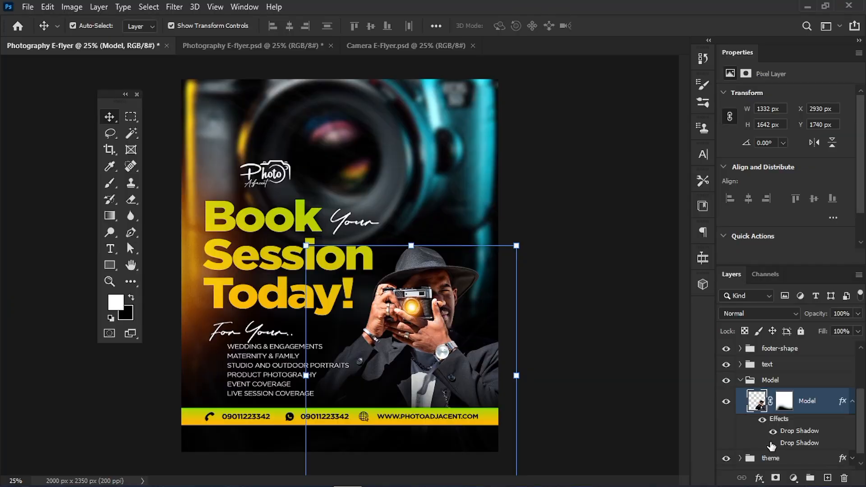
Collapse the Model group and delete the merged Layer 1 above the Effect group.
click(852, 402)
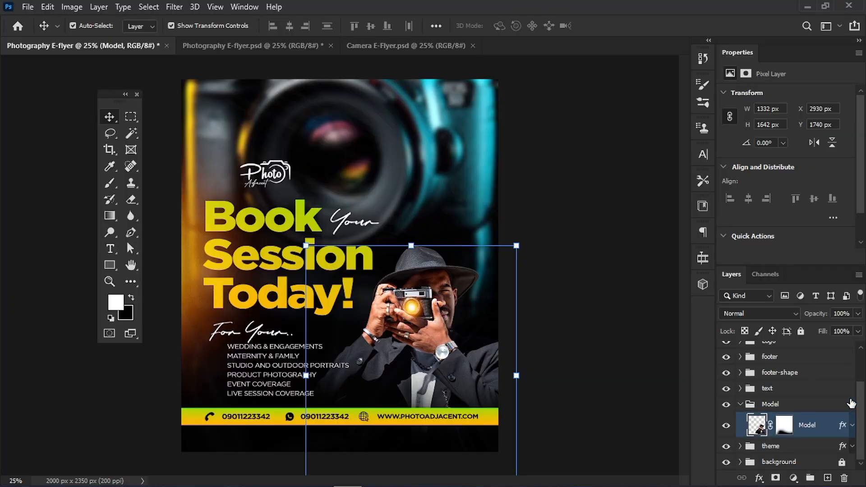
click(739, 405)
scroll(749, 398, up, 2)
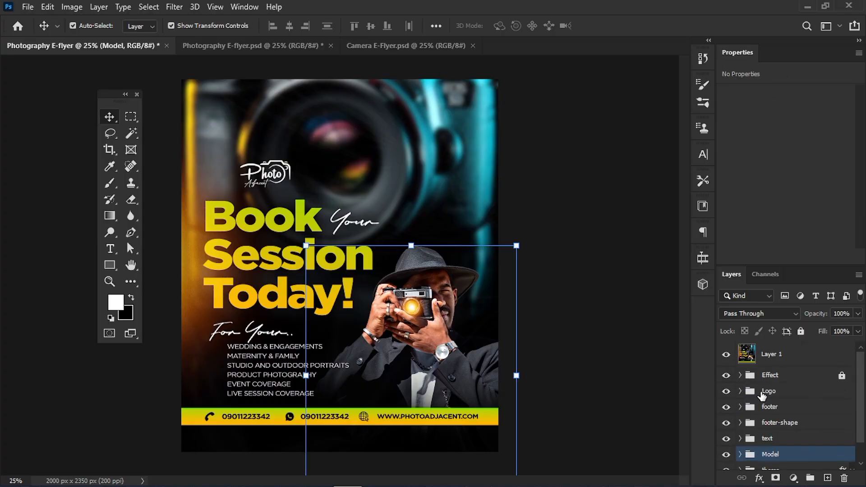
click(768, 361)
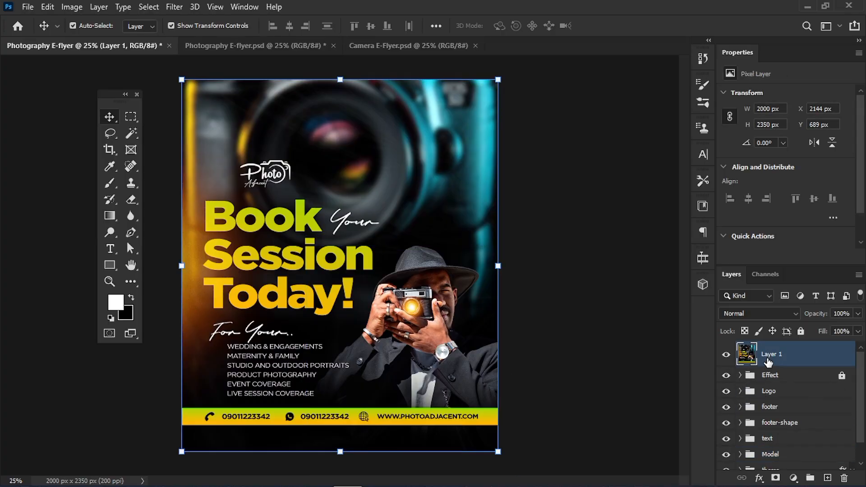
key(Delete)
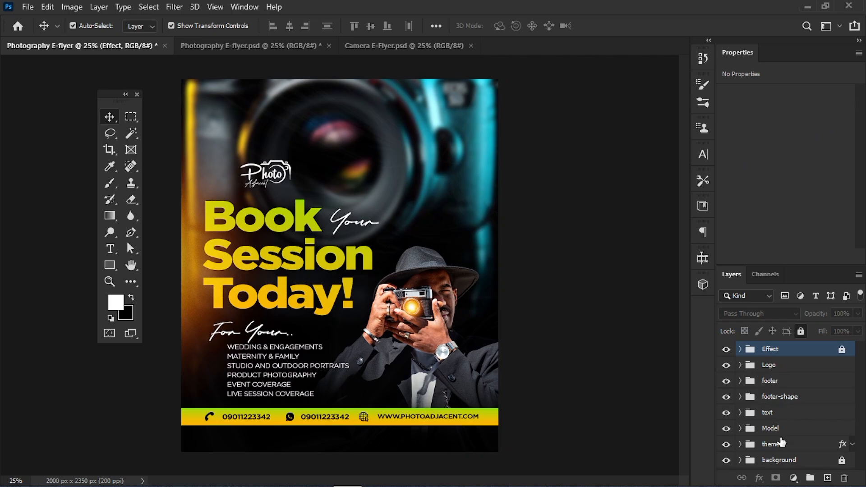
Expand the Model group to review the drop shadow effects on its layer, and collapse the group again.
click(740, 429)
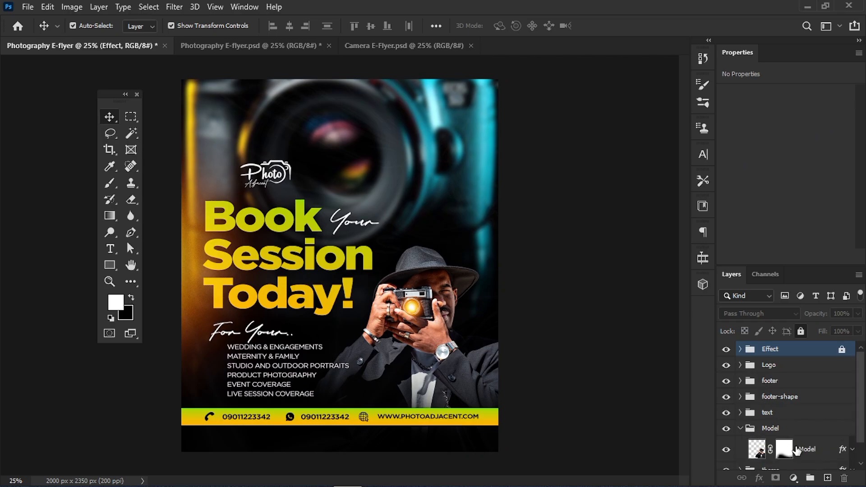
scroll(796, 451, down, 1)
click(852, 427)
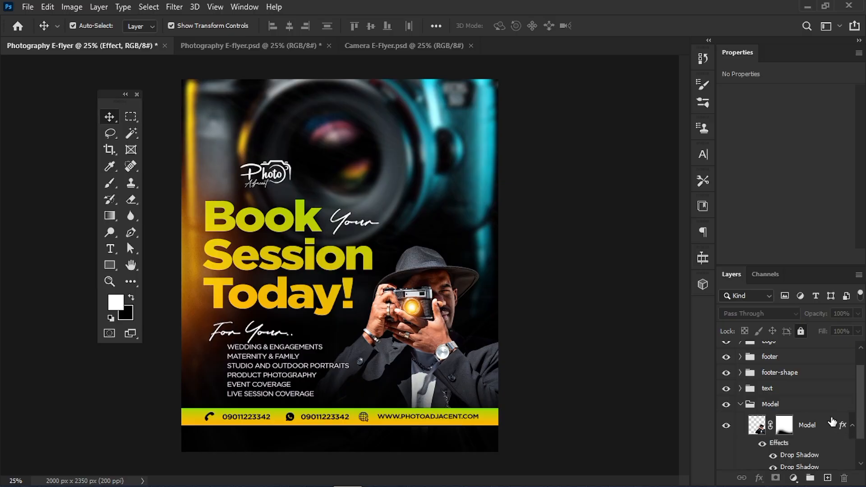
scroll(759, 393, up, 1)
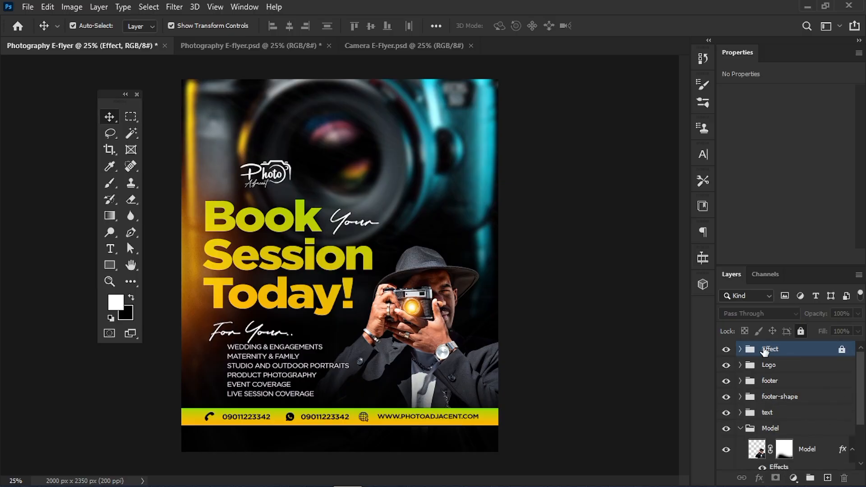
scroll(748, 388, down, 3)
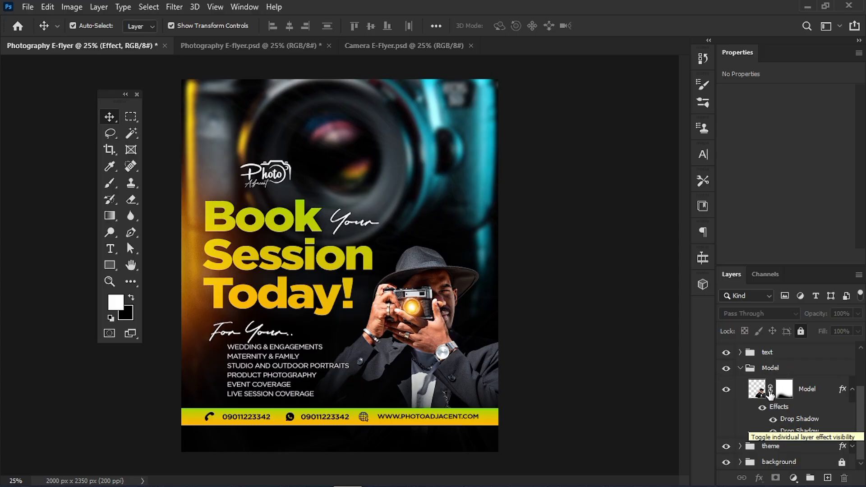
scroll(767, 424, up, 3)
click(740, 428)
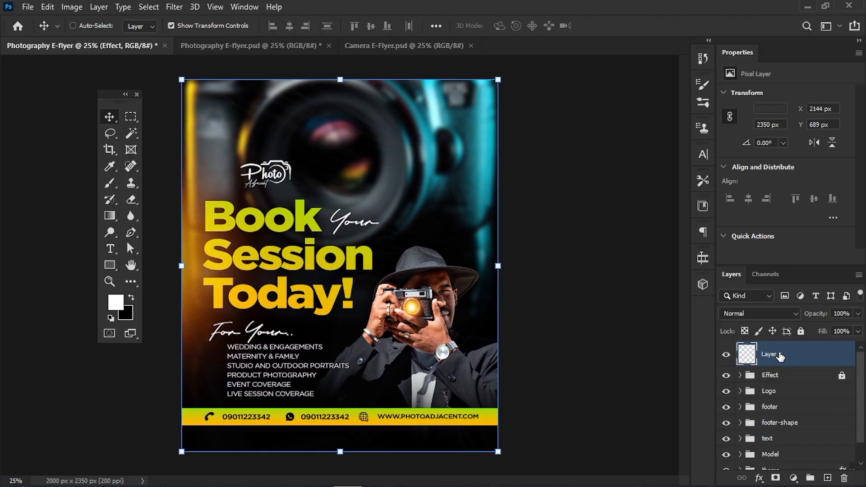
Open the Camera Raw Filter on the merged Layer 1 and set Exposure to +0.15 and Blacks to -10.
click(174, 7)
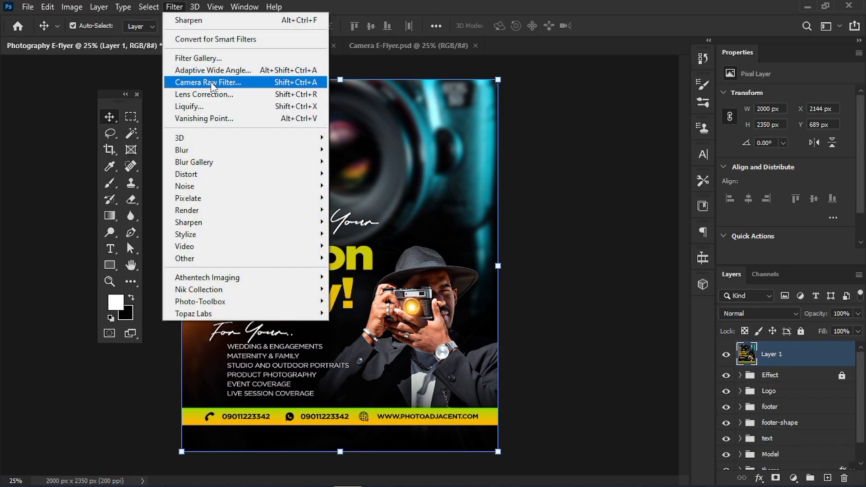
click(210, 82)
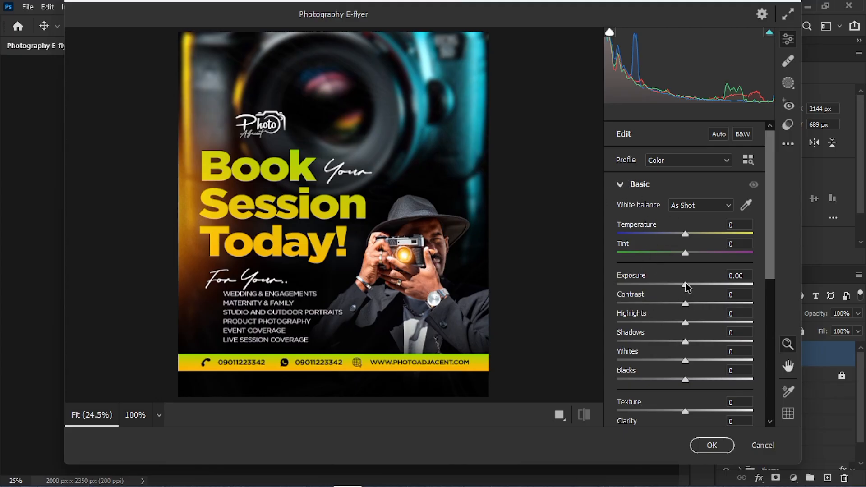
drag(686, 284, 687, 289)
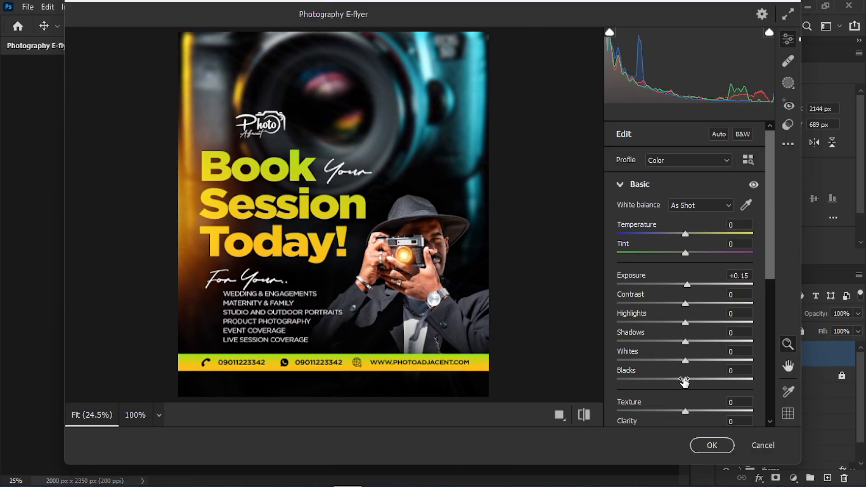
drag(684, 381, 678, 381)
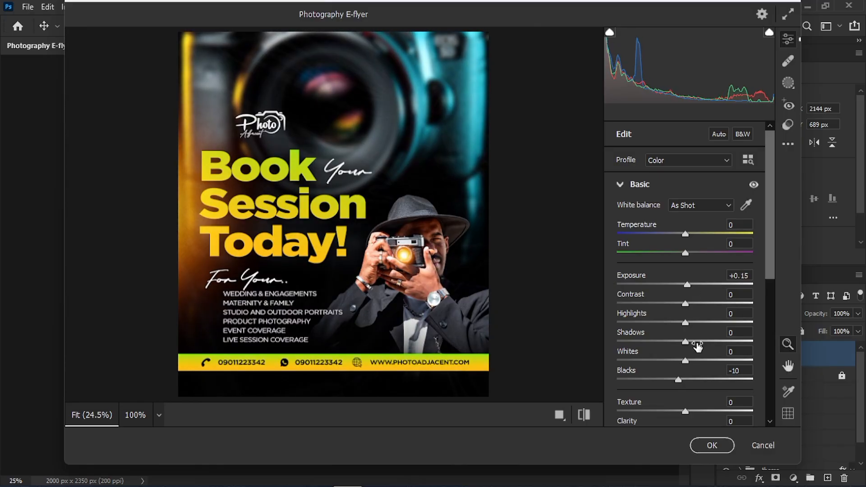
Set the Camera Raw Texture to +18 and Clarity to +5.
scroll(697, 346, down, 3)
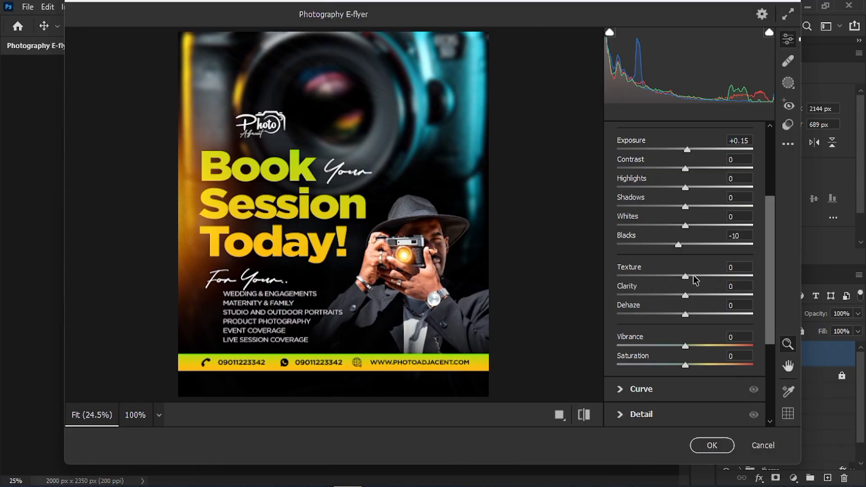
drag(693, 276, 696, 277)
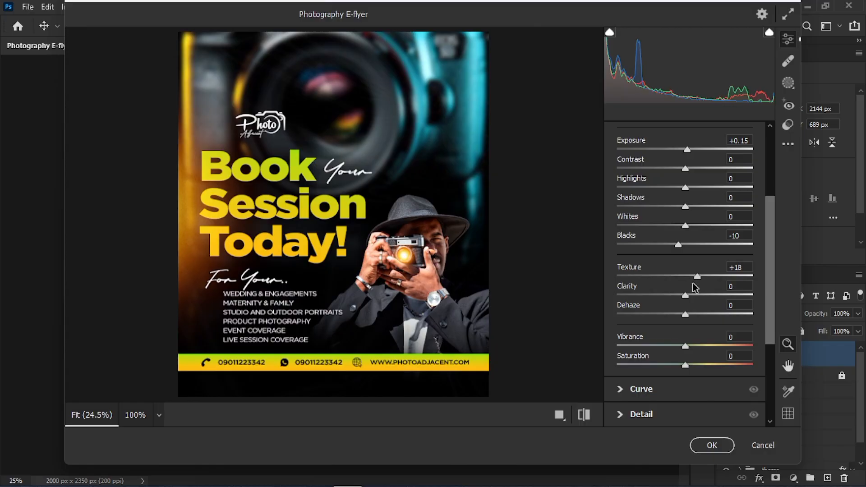
drag(686, 294, 688, 294)
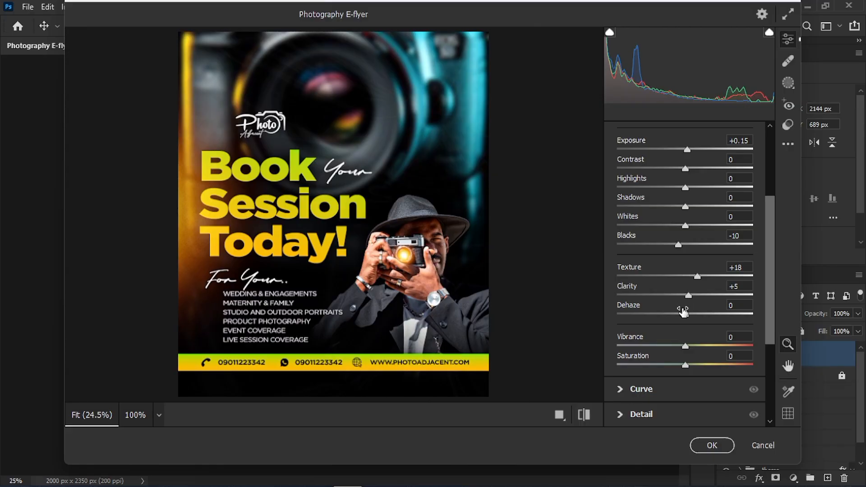
Add a slight amount of Sharpening in the Camera Raw detail settings and apply the filter.
scroll(654, 329, down, 4)
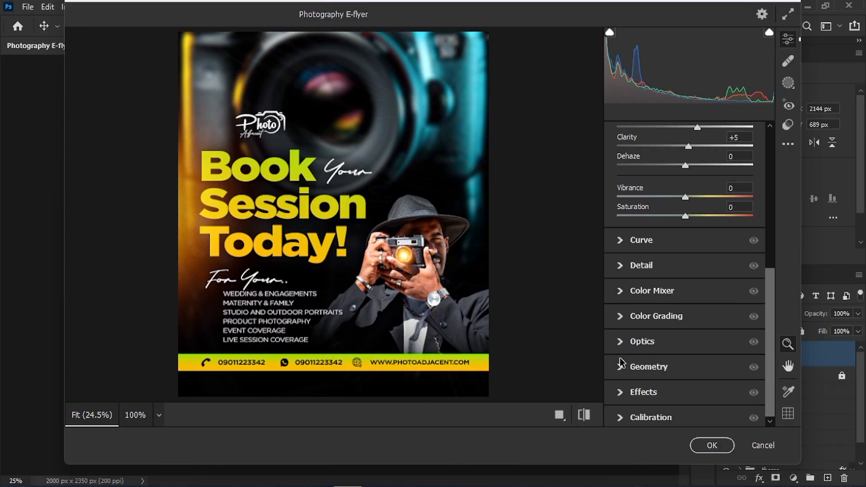
click(621, 265)
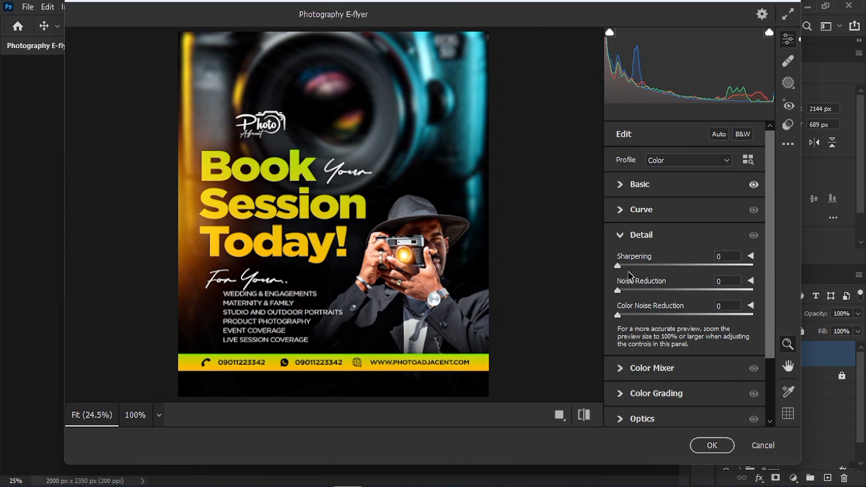
drag(618, 266, 626, 266)
click(721, 447)
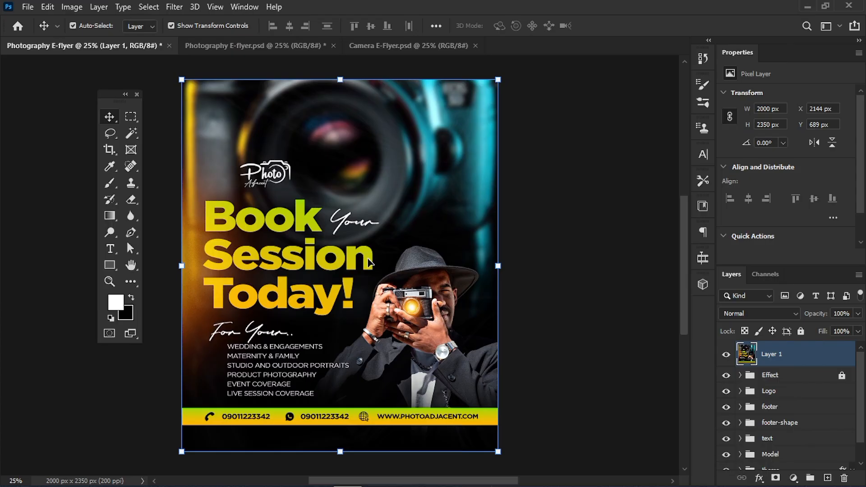
Inspect the filtered flyer up close and toggle Layer 1's visibility to compare it with the unfiltered design.
key(ctrl+plus)
key(ctrl+plus)
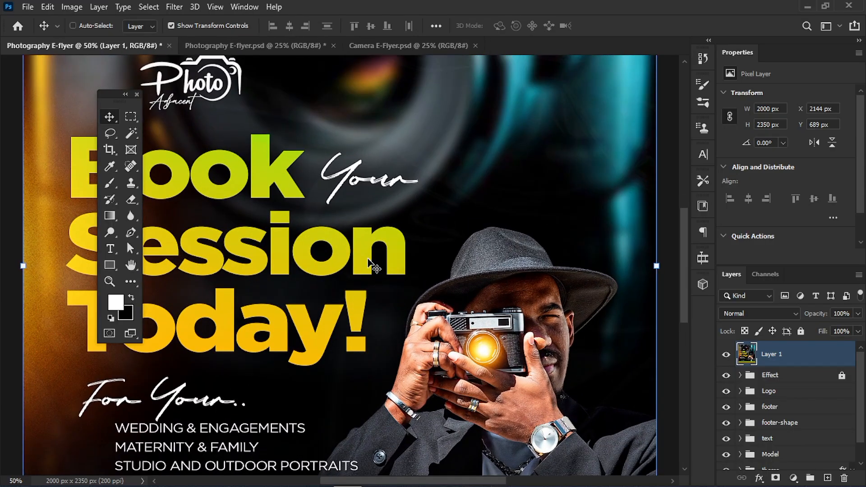
key(ctrl+plus)
key(ctrl+minus)
key(ctrl+minus)
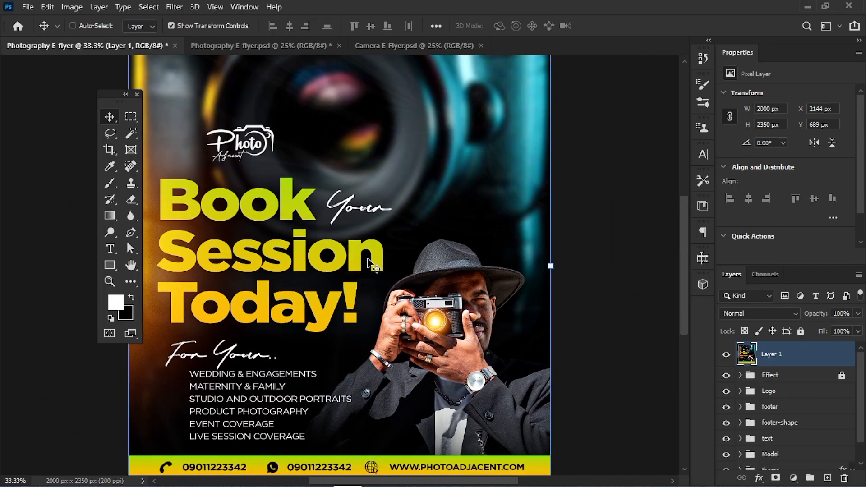
key(ctrl+minus)
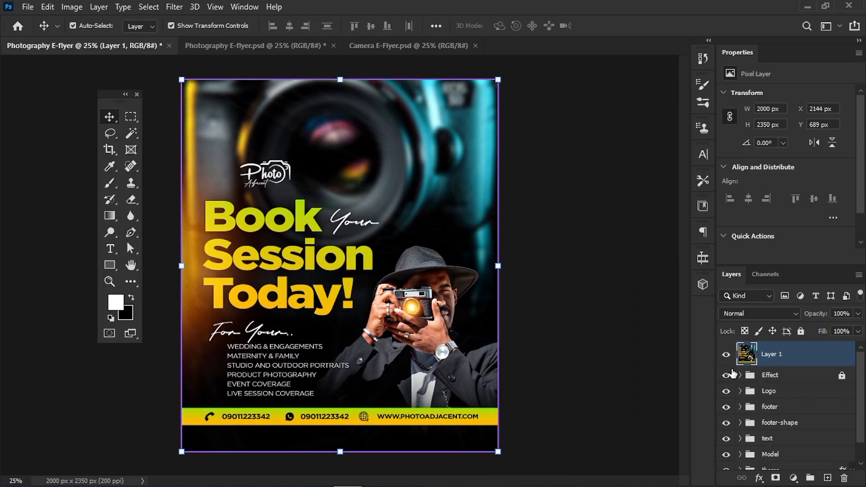
click(726, 355)
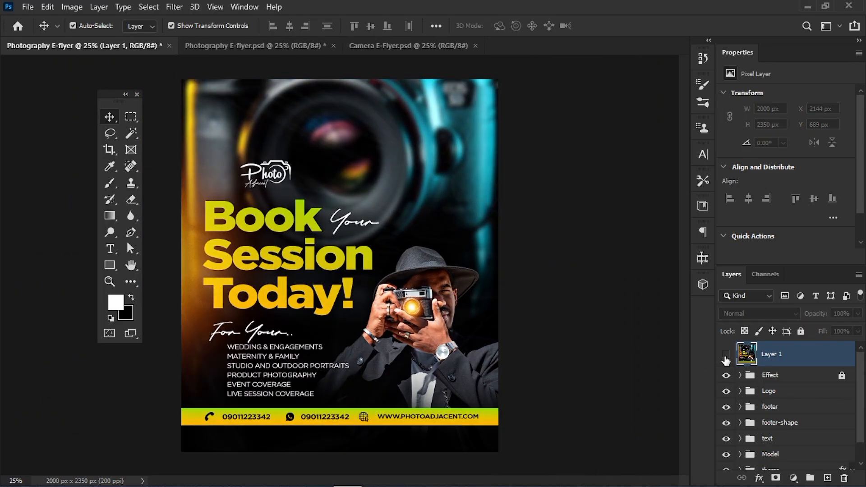
key(ctrl+plus)
click(726, 355)
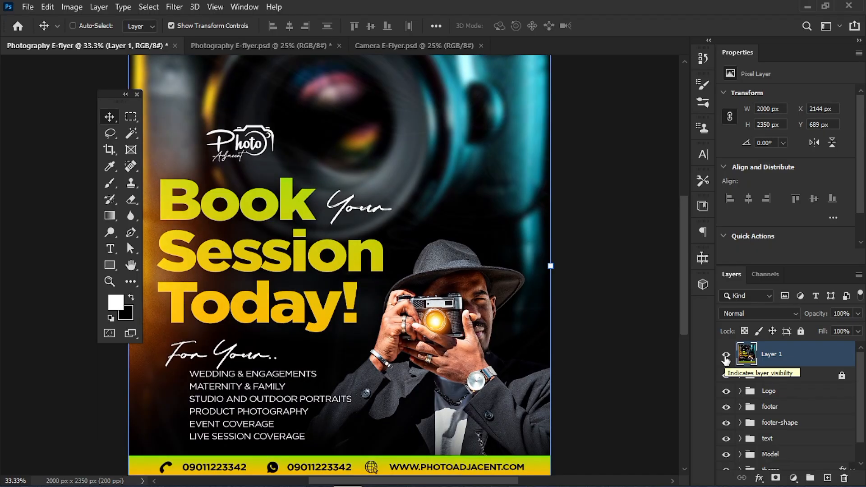
key(ctrl+minus)
key(ctrl+minus)
key(ctrl+plus)
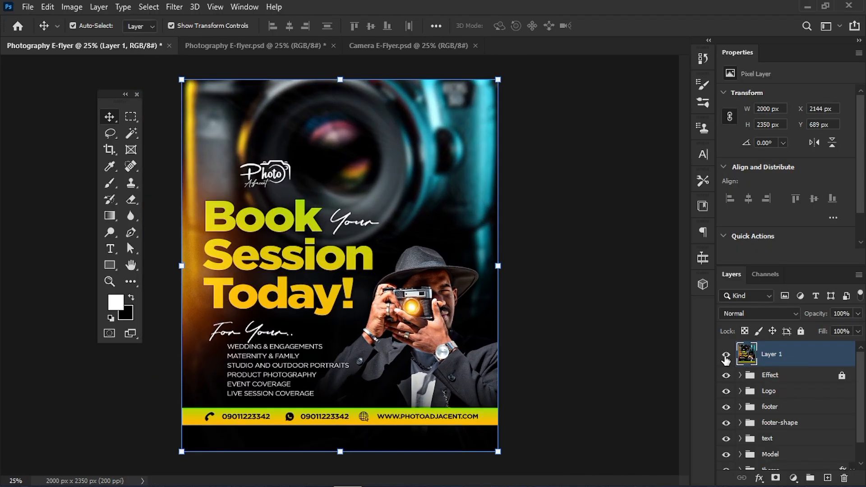